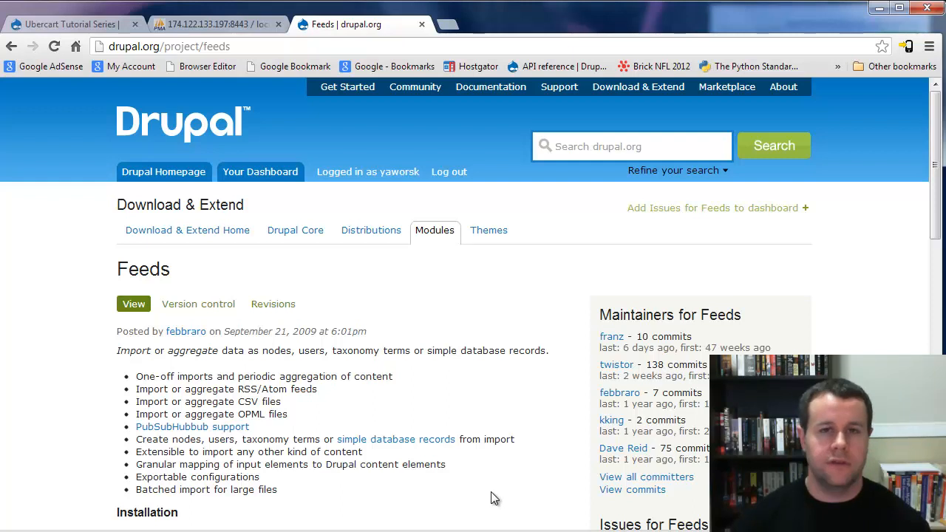
Look over the Feeds module's description and release downloads, and open the job_scheduler project page on drupal.org
{"action": "scroll", "coordinate": [494, 491], "scroll_direction": "down", "scroll_amount": 7}
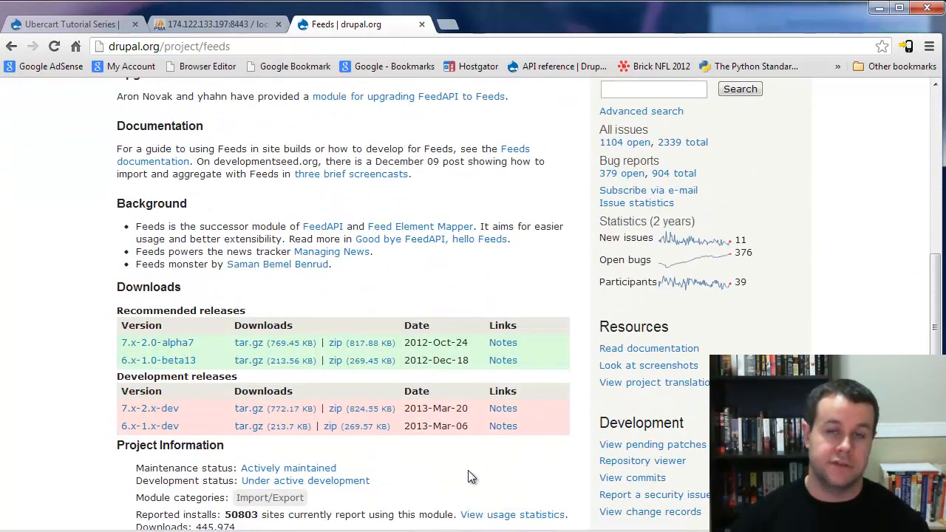
{"action": "scroll", "coordinate": [468, 470], "scroll_direction": "up", "scroll_amount": 8}
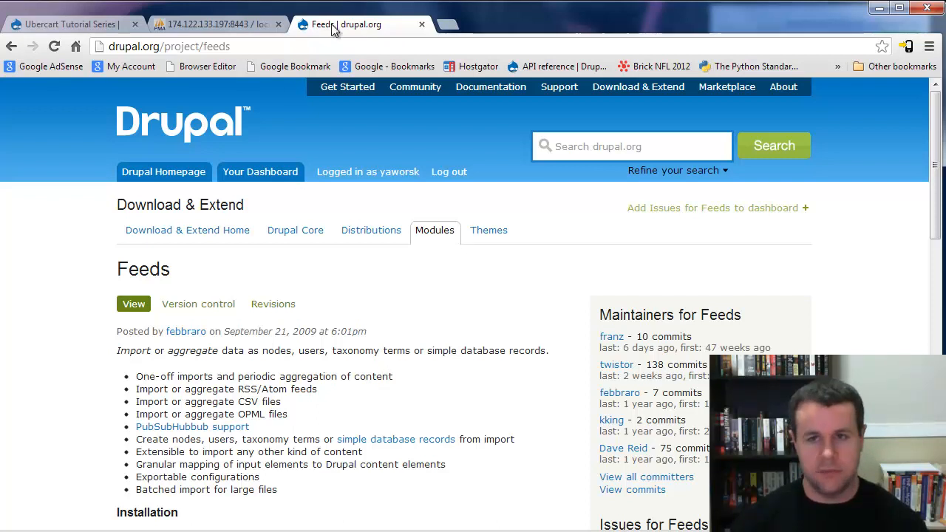
{"action": "double_click", "coordinate": [217, 47]}
{"action": "type", "text": "job_scheduler"}
{"action": "key", "text": "Return"}
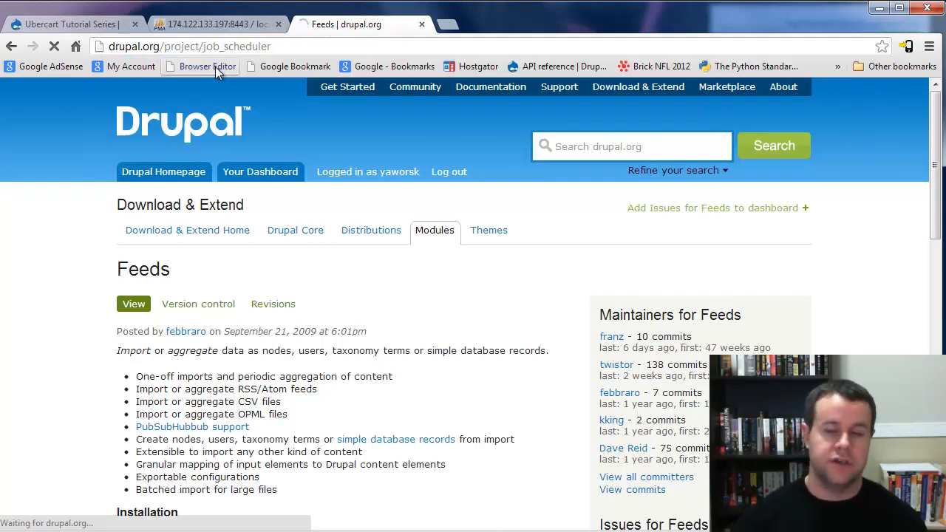
Examine the Job Scheduler project page for its available releases, reported installs and issue statistics
{"action": "scroll", "coordinate": [309, 429], "scroll_direction": "down", "scroll_amount": 3}
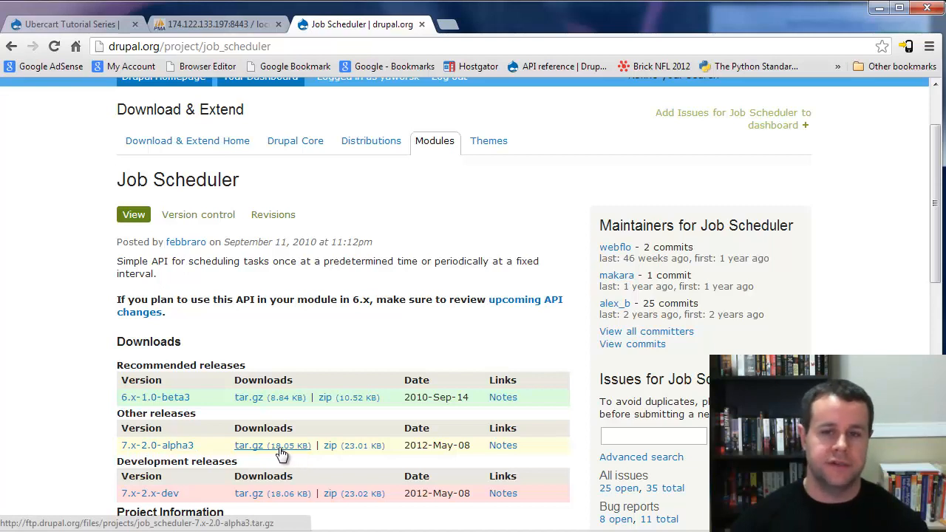
{"action": "scroll", "coordinate": [281, 452], "scroll_direction": "down", "scroll_amount": 3}
{"action": "double_click", "coordinate": [253, 431]}
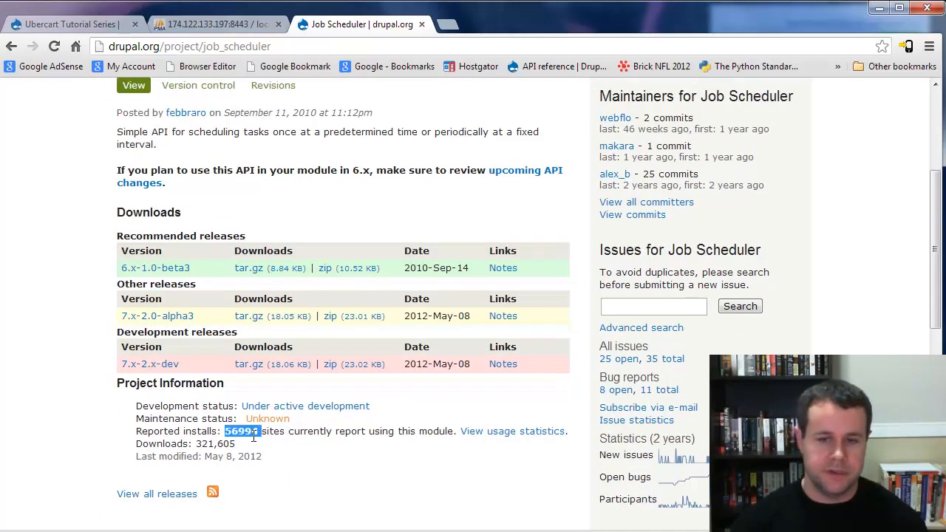
{"action": "left_click", "coordinate": [364, 433]}
{"action": "scroll", "coordinate": [360, 446], "scroll_direction": "up", "scroll_amount": 1}
{"action": "scroll", "coordinate": [356, 446], "scroll_direction": "up", "scroll_amount": 4}
{"action": "scroll", "coordinate": [357, 446], "scroll_direction": "down", "scroll_amount": 2}
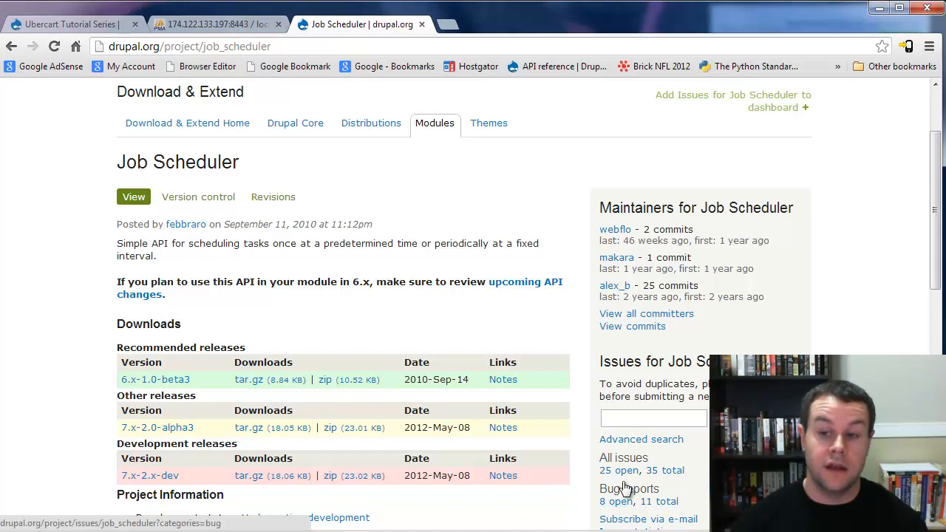
{"action": "scroll", "coordinate": [476, 451], "scroll_direction": "up", "scroll_amount": 3}
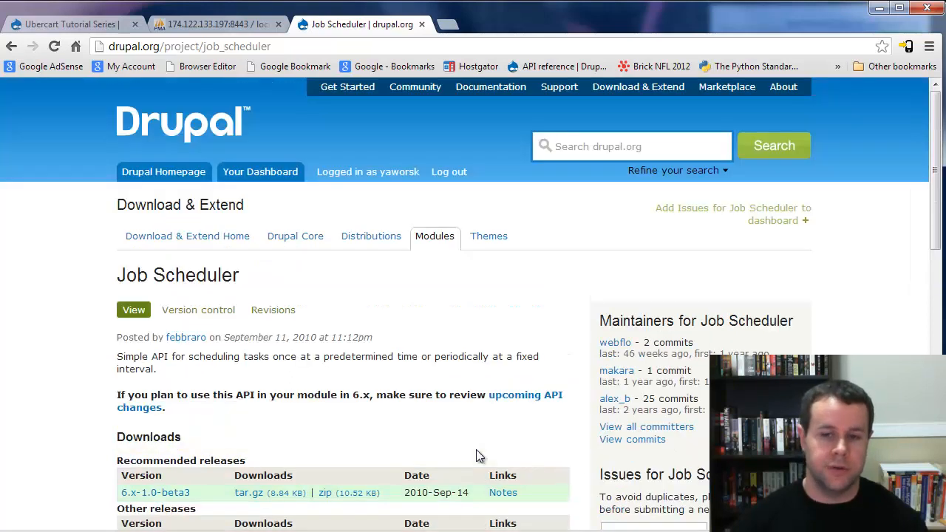
Open the uc_feeds project page on drupal.org and read the Ubercart Feed Mappers description
{"action": "double_click", "coordinate": [241, 50]}
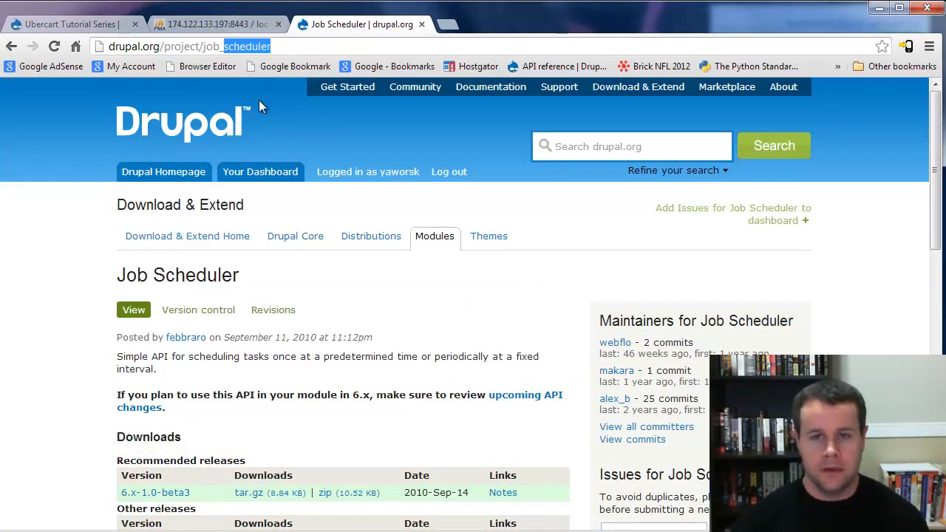
{"action": "key", "text": "BackSpace"}
{"action": "key", "text": "BackSpace"}
{"action": "key", "text": "BackSpace"}
{"action": "key", "text": "BackSpace"}
{"action": "key", "text": "BackSpace"}
{"action": "type", "text": "uc_"}
{"action": "type", "text": "feeds"}
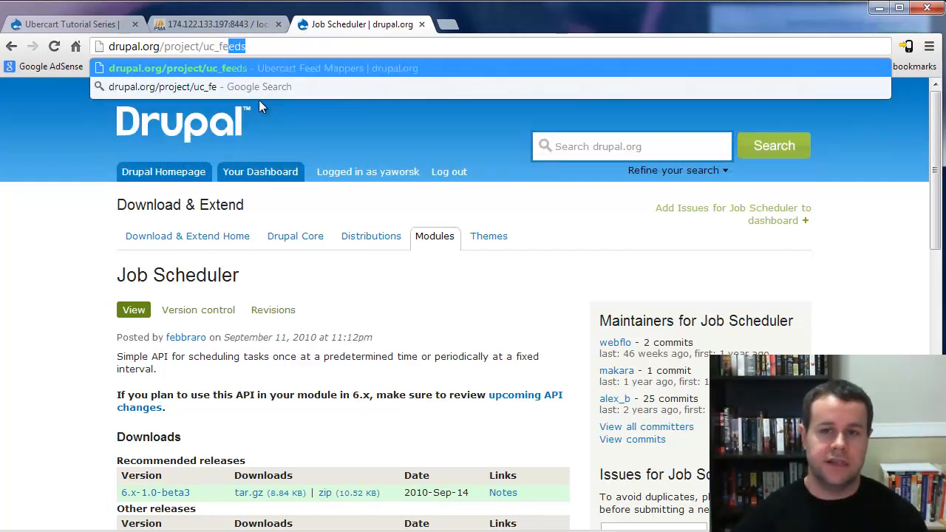
{"action": "key", "text": "Return"}
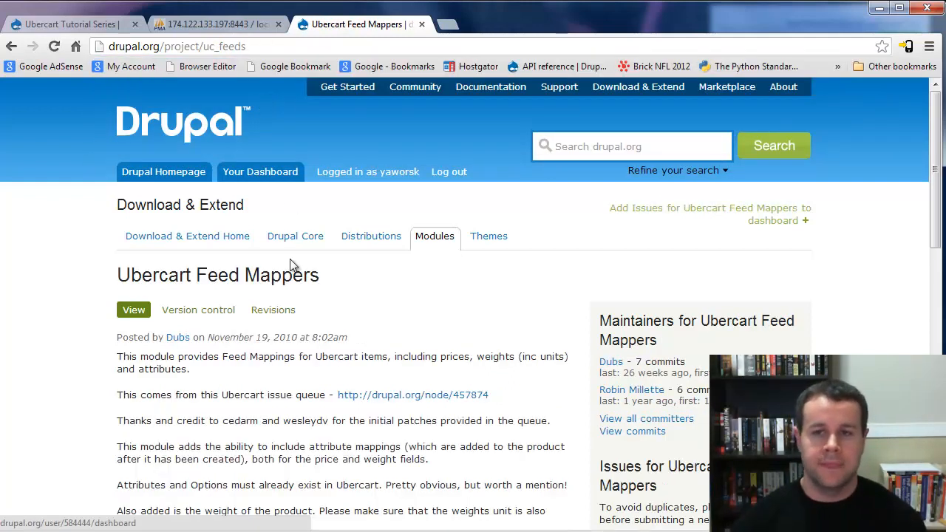
{"action": "scroll", "coordinate": [331, 341], "scroll_direction": "down", "scroll_amount": 2}
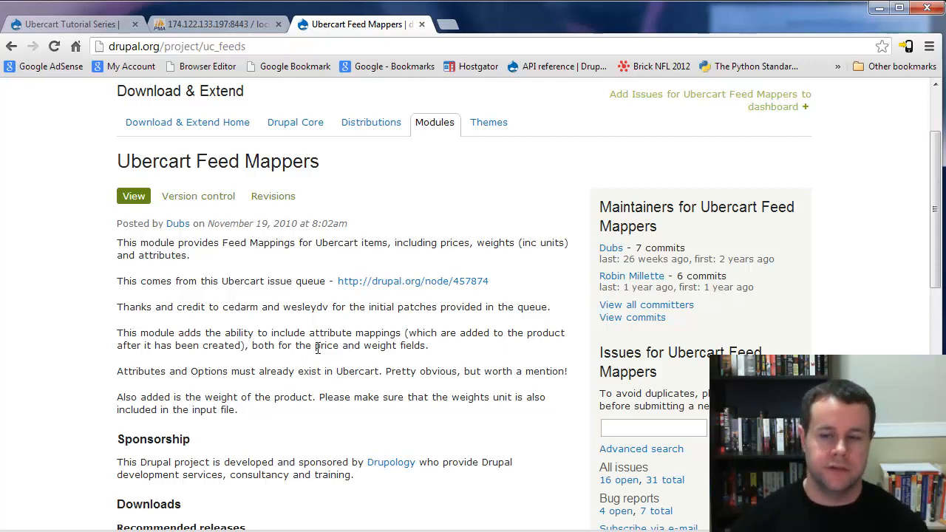
Switch to the Ubercart Tutorial Series site and check the Feeds group in its module list
{"action": "left_click", "coordinate": [100, 28]}
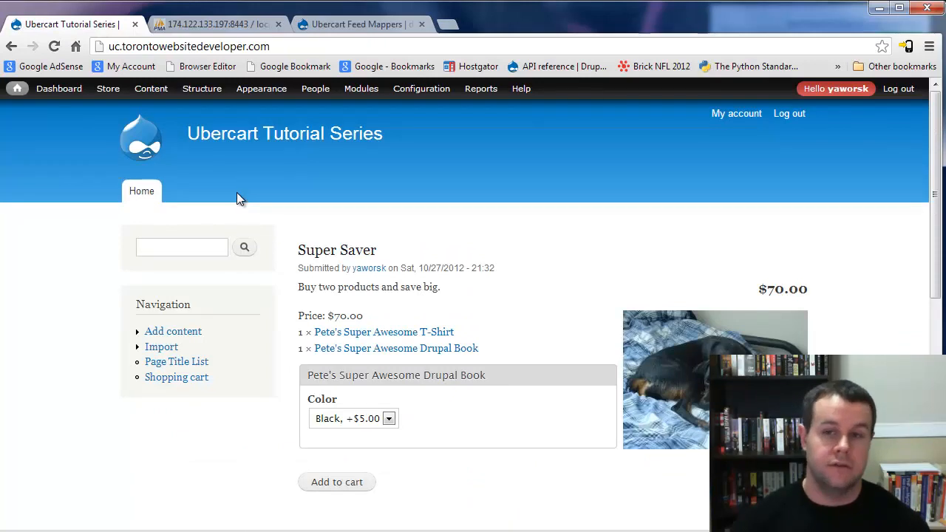
{"action": "left_click", "coordinate": [362, 92]}
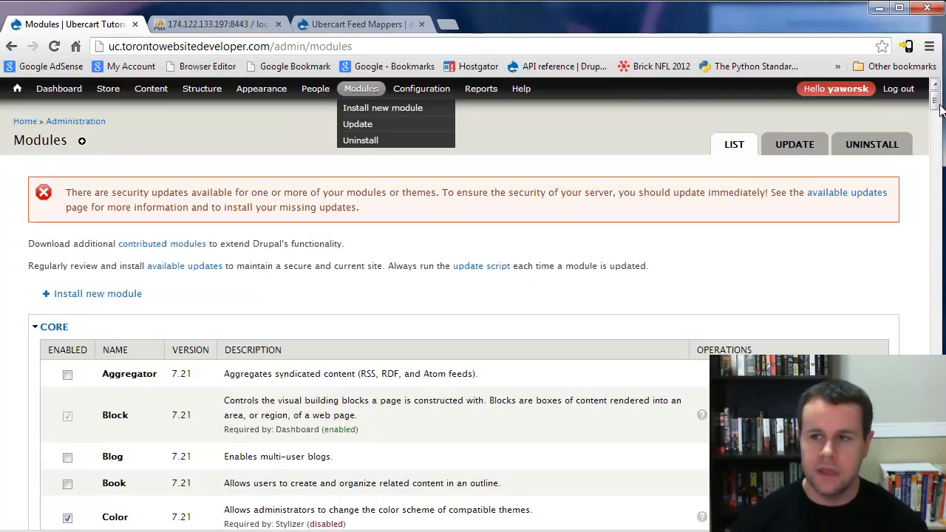
{"action": "left_click_drag", "start_coordinate": [936, 103], "coordinate": [933, 257]}
{"action": "scroll", "coordinate": [933, 257], "scroll_direction": "down", "scroll_amount": 6}
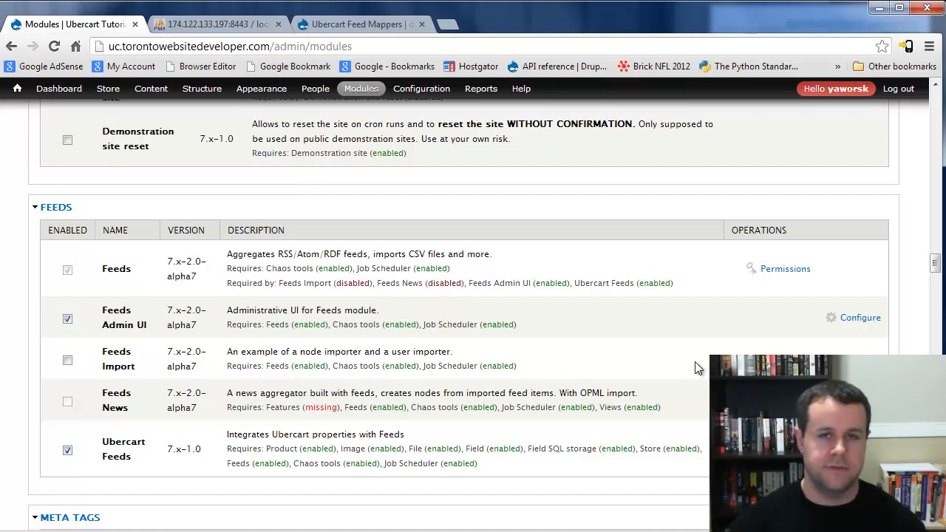
Check the Job Scheduler entry in the Other group of the module list and return to the list's start
{"action": "left_click_drag", "start_coordinate": [934, 264], "coordinate": [935, 329]}
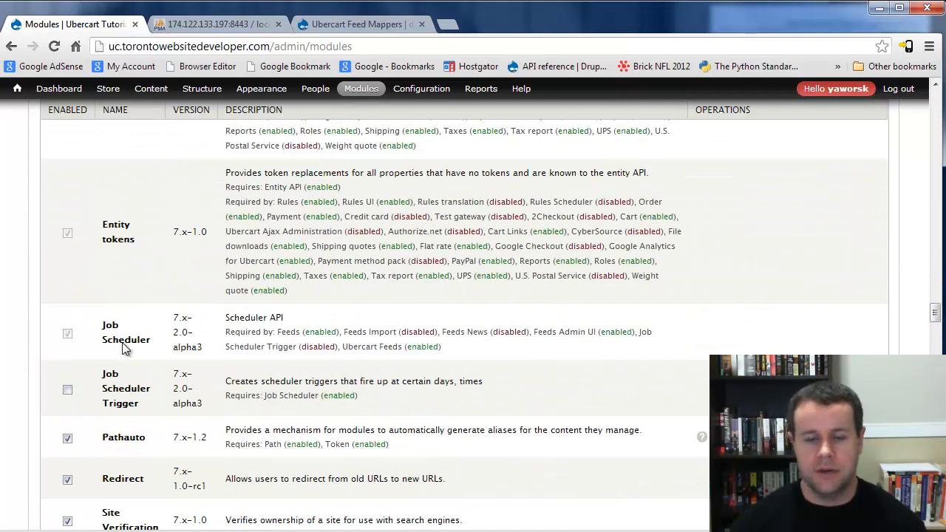
{"action": "scroll", "coordinate": [117, 340], "scroll_direction": "up", "scroll_amount": 1}
{"action": "scroll", "coordinate": [116, 381], "scroll_direction": "up", "scroll_amount": 2}
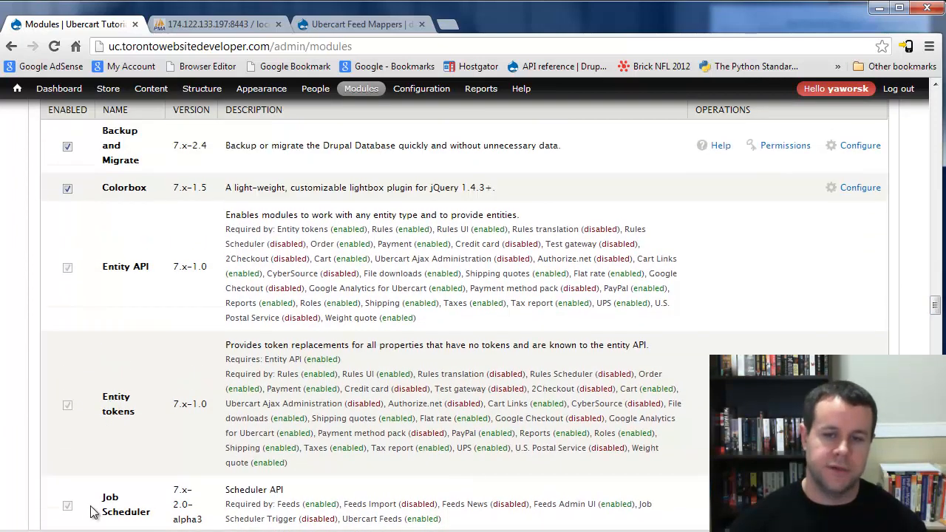
{"action": "scroll", "coordinate": [136, 497], "scroll_direction": "down", "scroll_amount": 1}
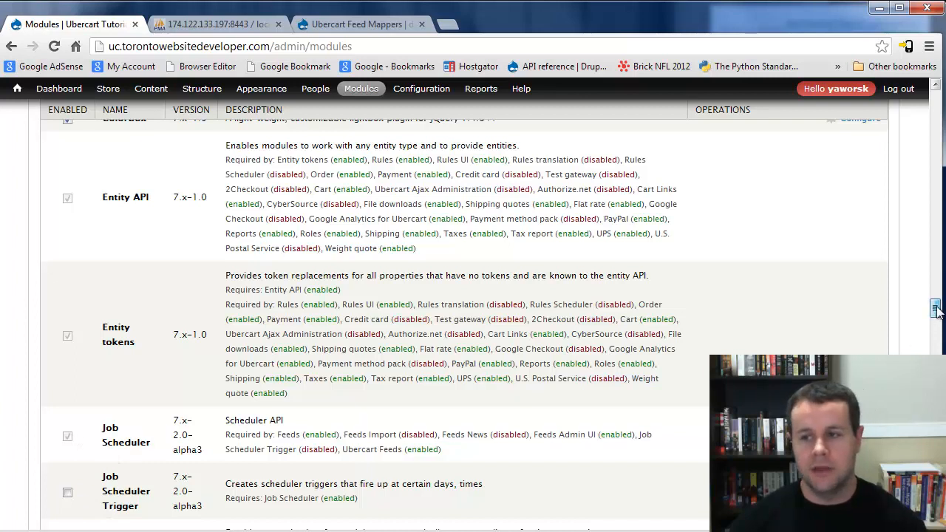
{"action": "left_click_drag", "start_coordinate": [935, 311], "coordinate": [935, 305]}
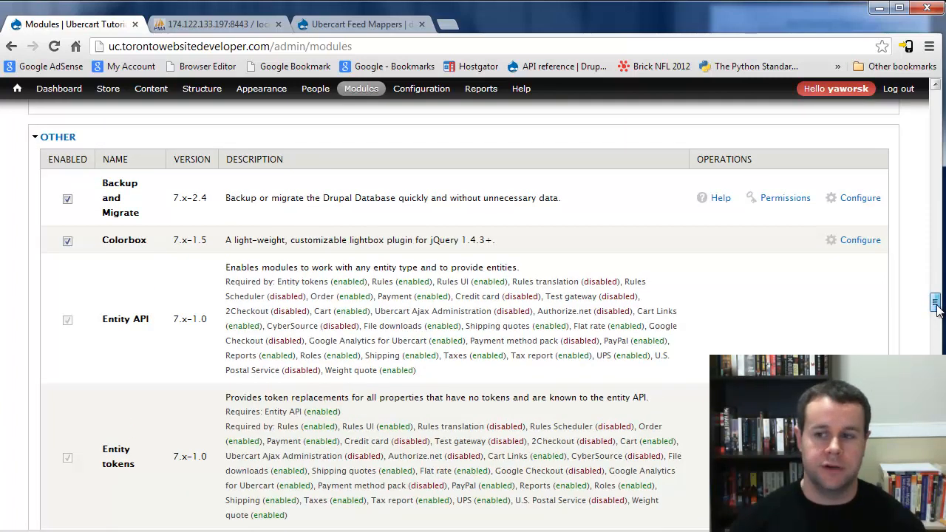
{"action": "left_click_drag", "start_coordinate": [935, 309], "coordinate": [935, 100]}
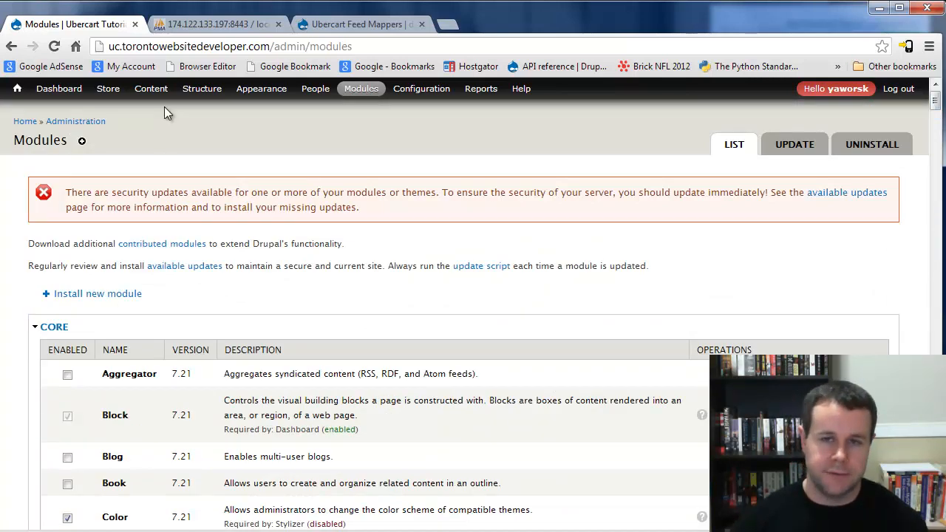
Start a new Feeds importer and name it Products
{"action": "mouse_move", "coordinate": [202, 90]}
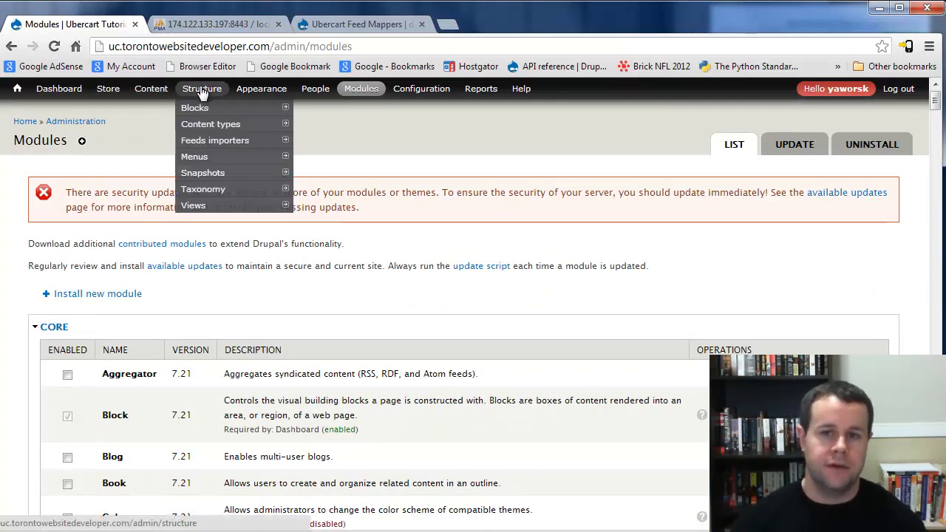
{"action": "mouse_move", "coordinate": [225, 147]}
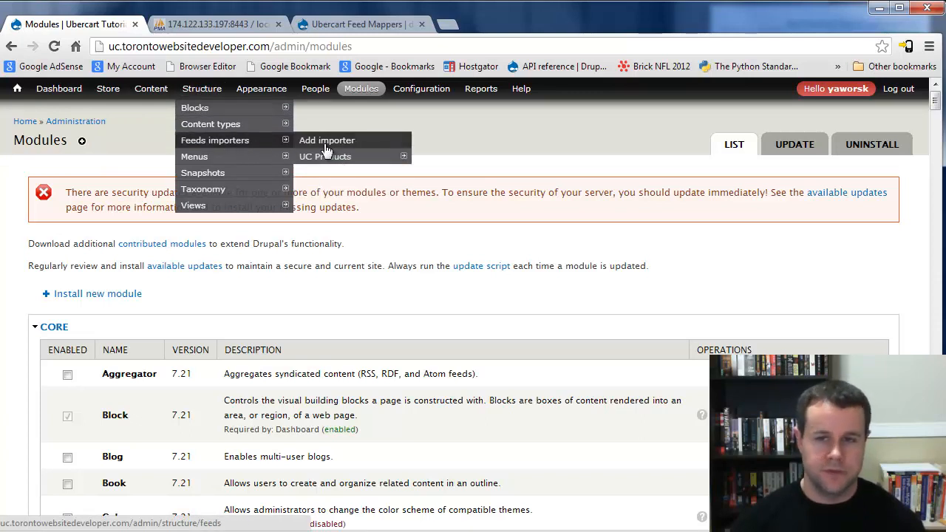
{"action": "mouse_move", "coordinate": [348, 155]}
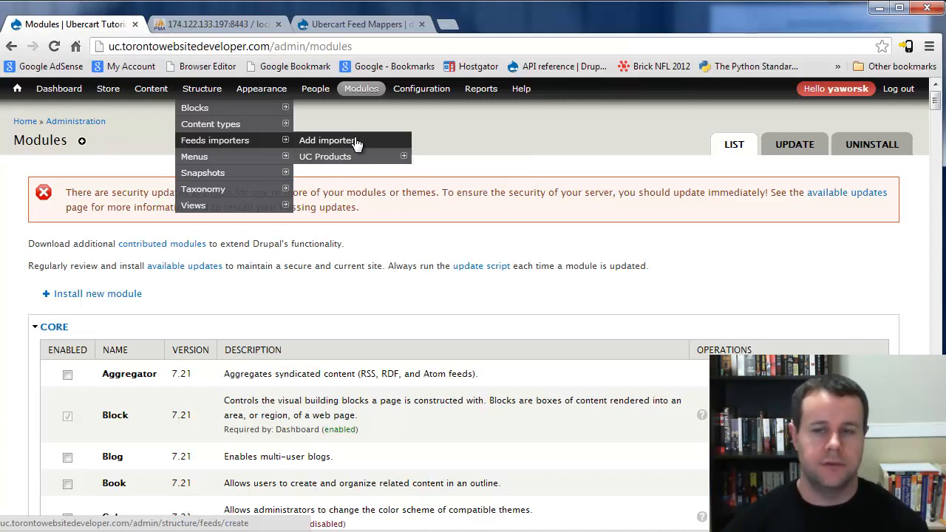
{"action": "left_click", "coordinate": [347, 145]}
{"action": "left_click", "coordinate": [225, 267]}
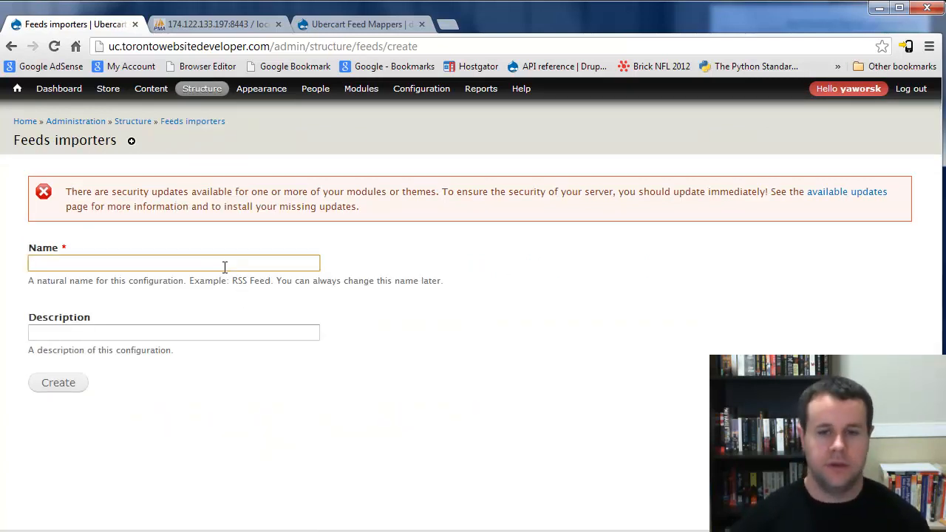
{"action": "type", "text": "Peter"}
{"action": "key", "text": "BackSpace"}
{"action": "key", "text": "BackSpace"}
{"action": "key", "text": "BackSpace"}
{"action": "key", "text": "BackSpace"}
{"action": "type", "text": "r"}
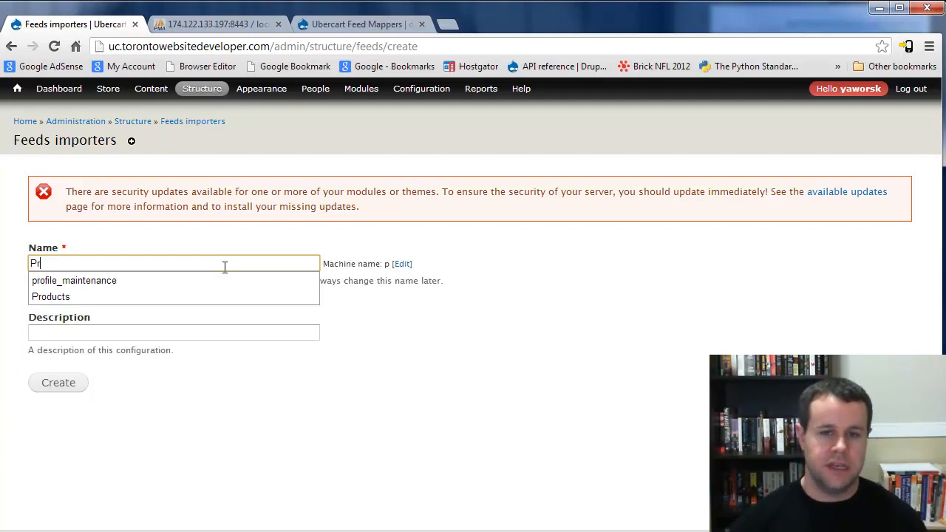
{"action": "type", "text": "oducts"}
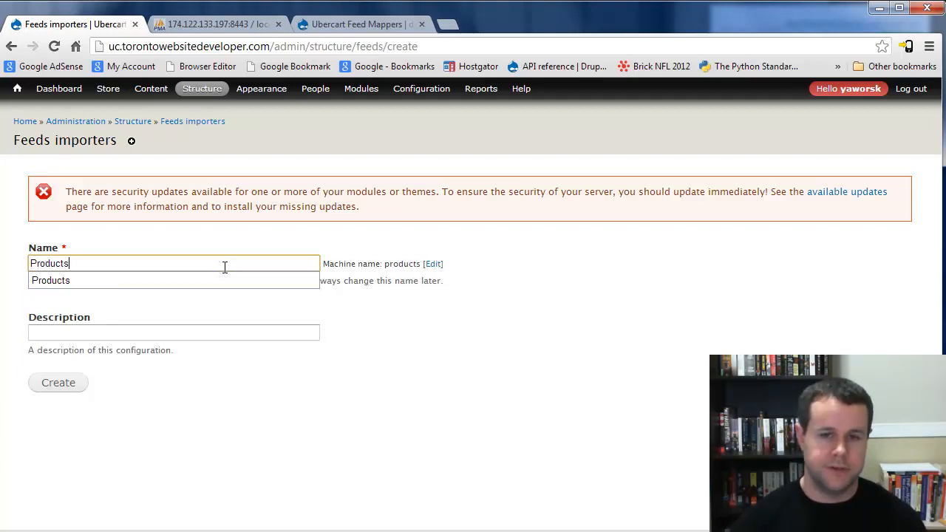
Describe the importer as "Bulk importer of UC products" and create it
{"action": "left_click", "coordinate": [210, 332]}
{"action": "type", "text": "Bulk importer of UC products"}
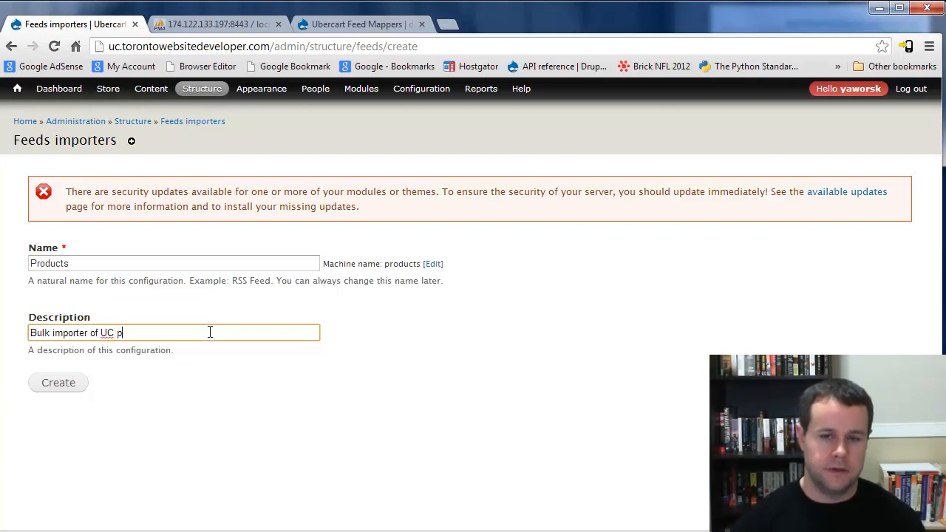
{"action": "left_click", "coordinate": [84, 385]}
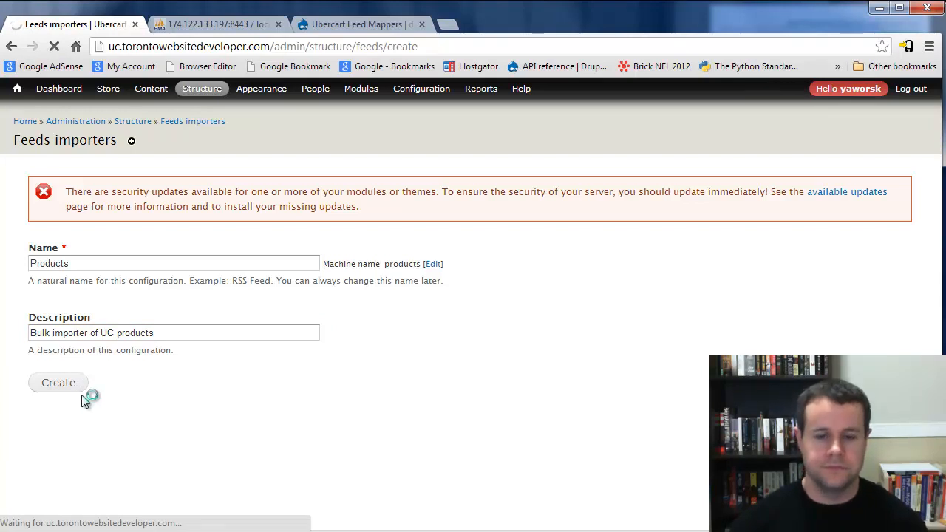
Review the Products importer's getting-started notes and its fetcher, parser and processor defaults
{"action": "scroll", "coordinate": [343, 406], "scroll_direction": "down", "scroll_amount": 2}
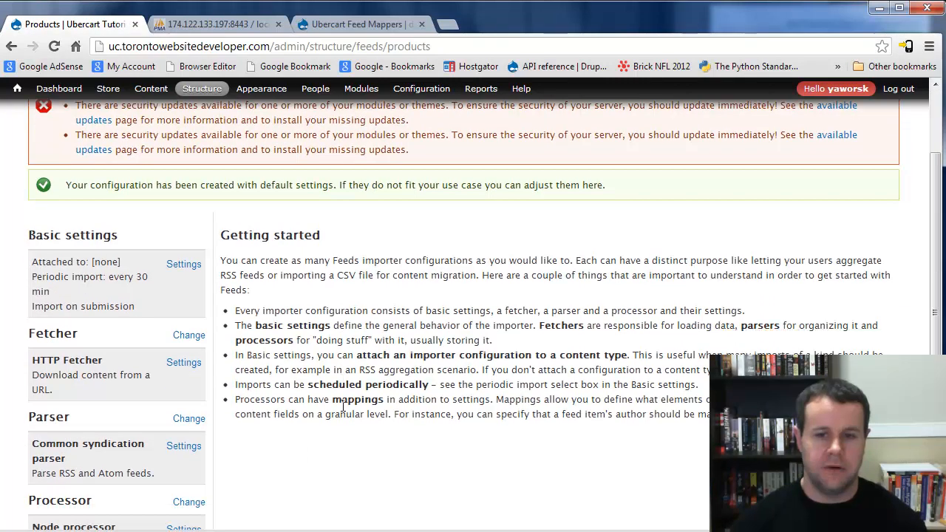
{"action": "scroll", "coordinate": [343, 406], "scroll_direction": "up", "scroll_amount": 2}
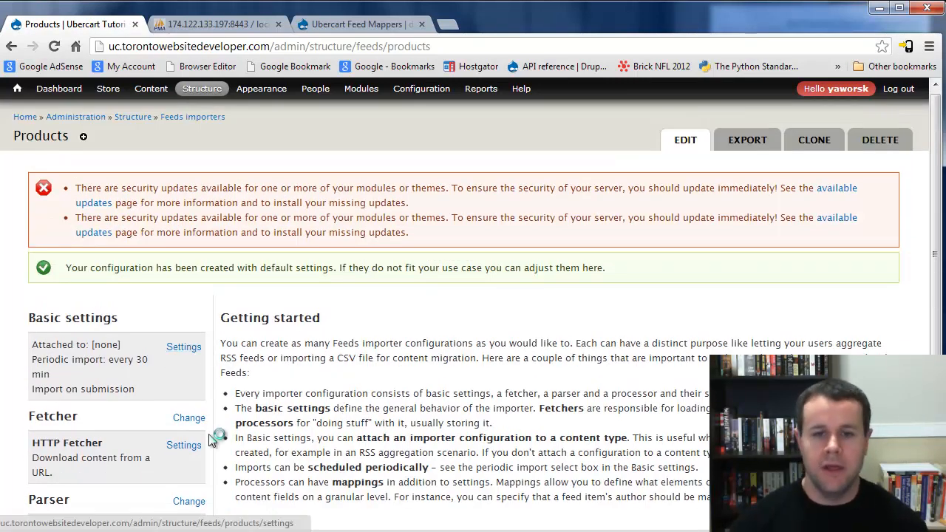
{"action": "scroll", "coordinate": [360, 351], "scroll_direction": "down", "scroll_amount": 1}
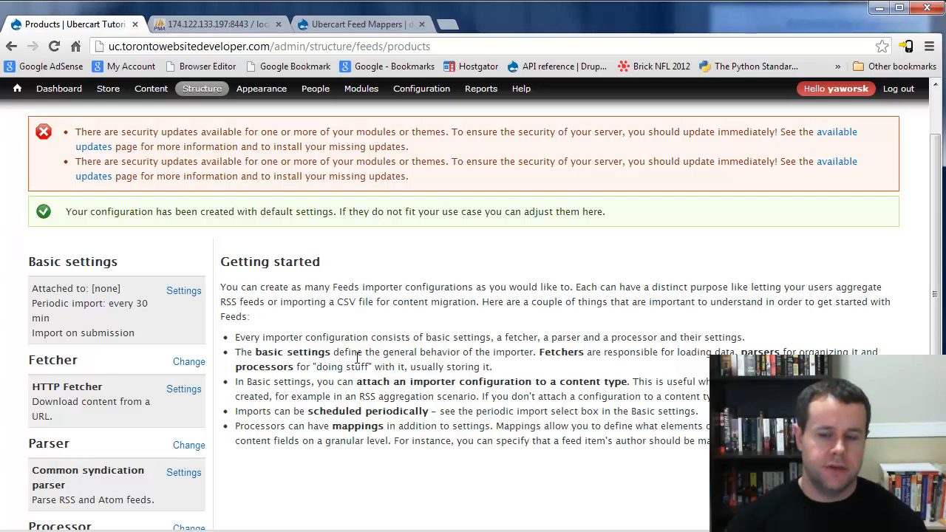
{"action": "scroll", "coordinate": [353, 370], "scroll_direction": "down", "scroll_amount": 1}
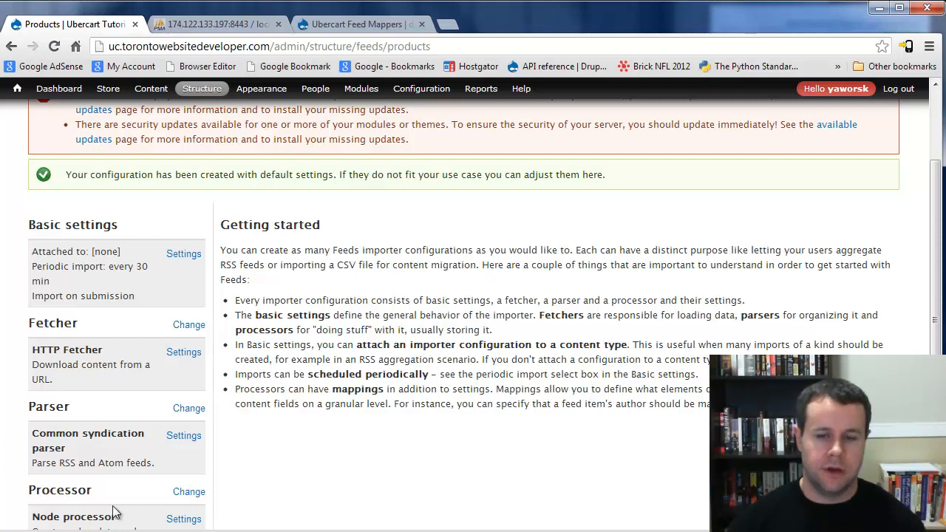
Open the Products importer's basic settings and review its name, description and content type attachment
{"action": "left_click", "coordinate": [184, 255]}
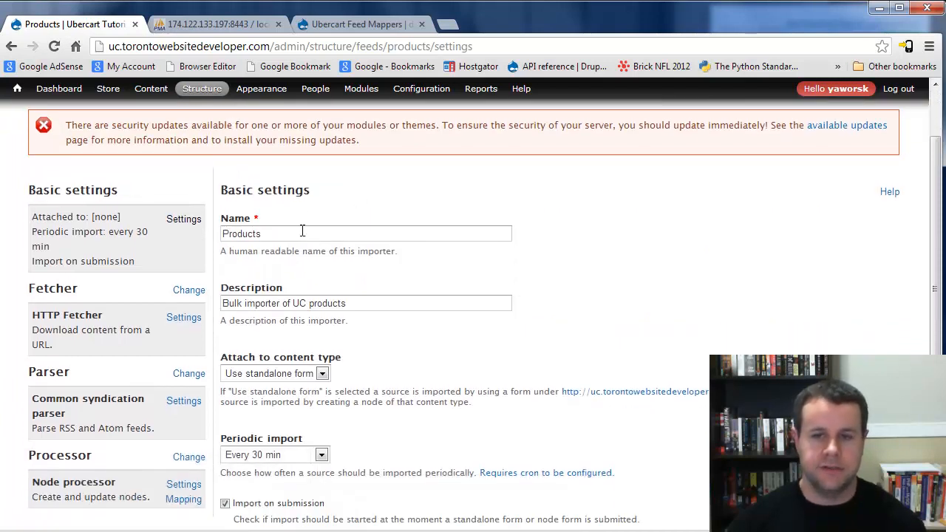
{"action": "double_click", "coordinate": [255, 232]}
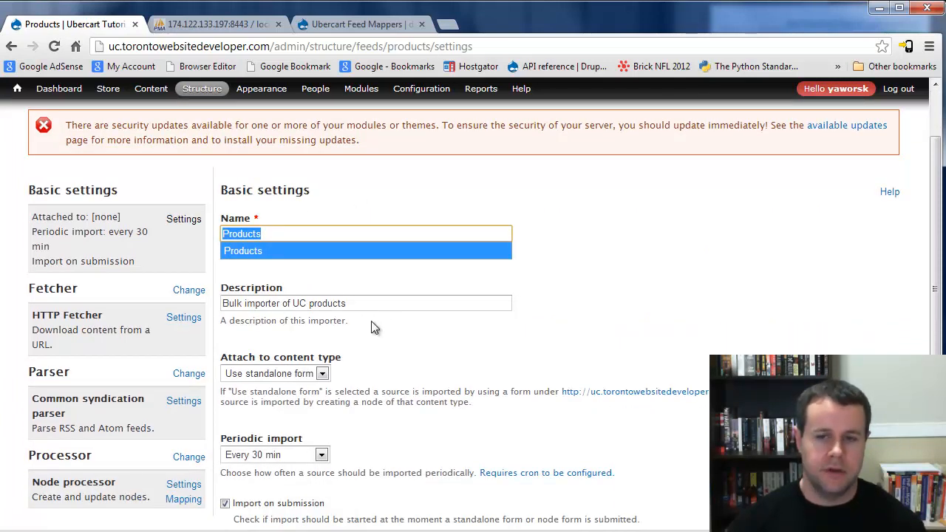
{"action": "left_click_drag", "start_coordinate": [375, 301], "coordinate": [237, 303]}
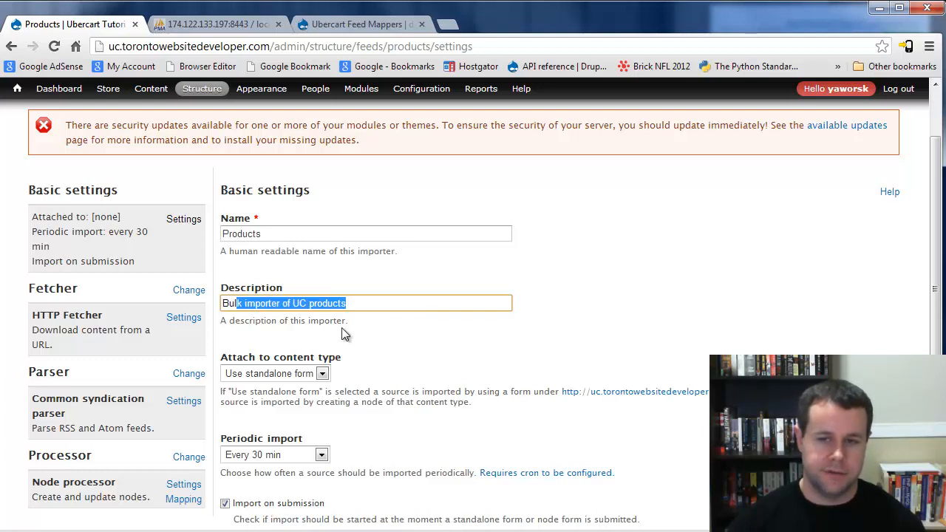
{"action": "scroll", "coordinate": [357, 327], "scroll_direction": "down", "scroll_amount": 1}
{"action": "key", "text": "Tab"}
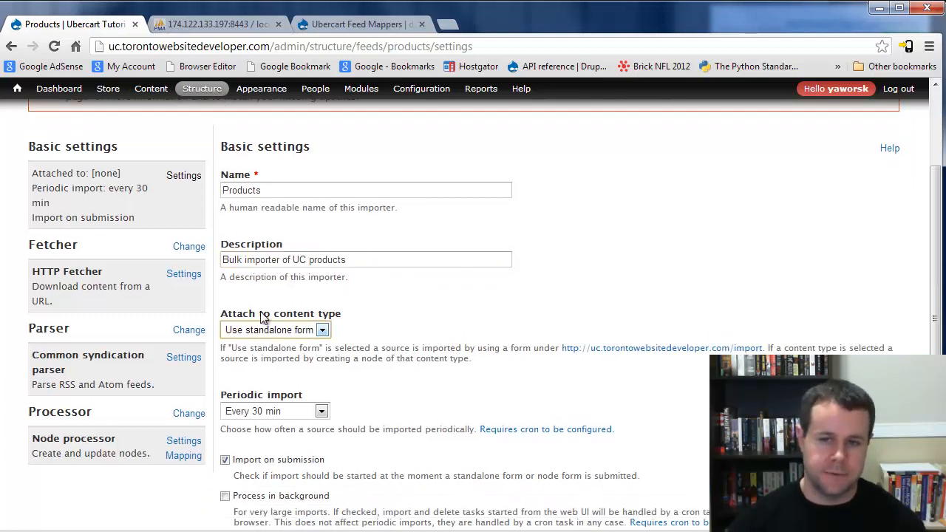
Compare the content types available for attaching the importer with the site's add-content types, leaving the standalone form selected
{"action": "left_click", "coordinate": [322, 331]}
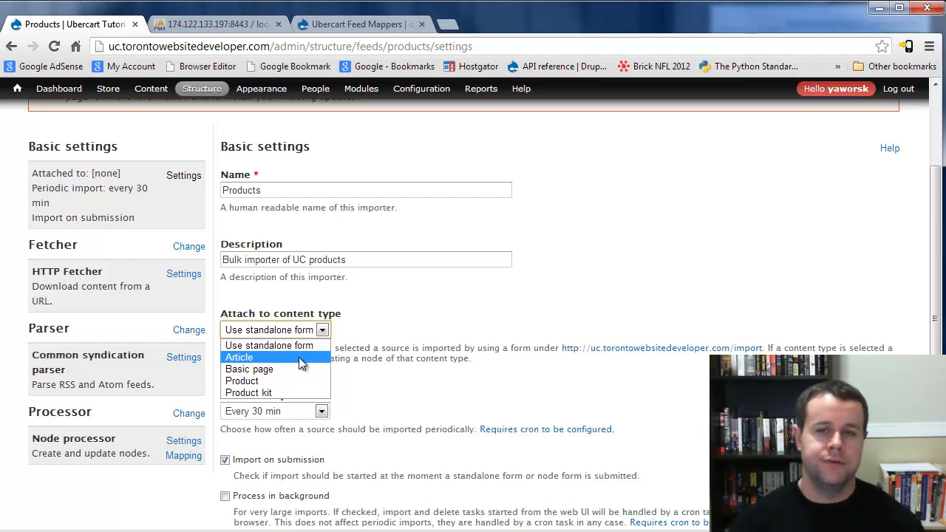
{"action": "mouse_move", "coordinate": [144, 92]}
{"action": "mouse_move", "coordinate": [152, 110]}
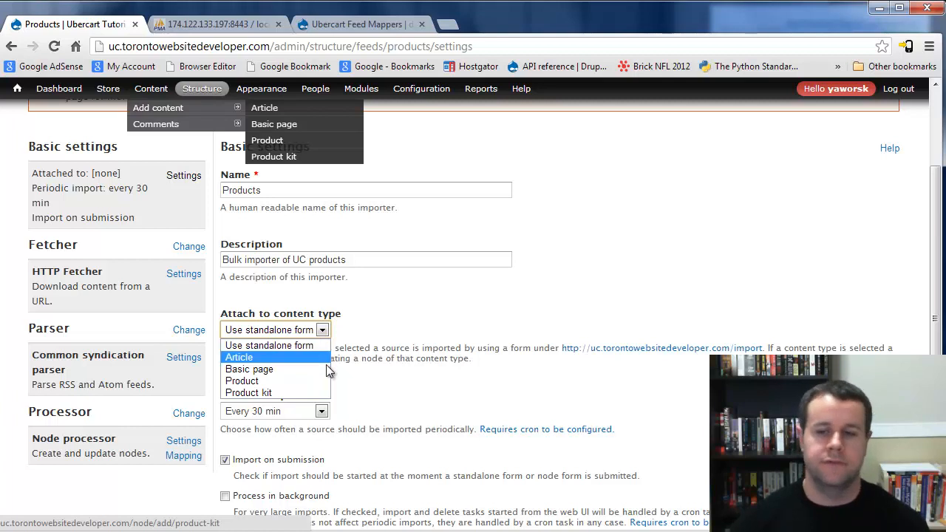
{"action": "left_click", "coordinate": [362, 353]}
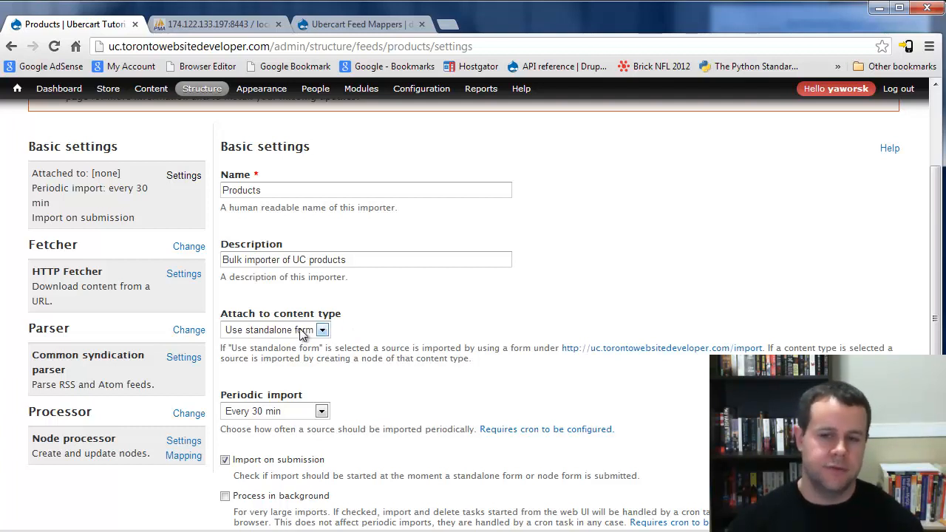
Turn periodic import off for the Products importer and save the basic settings
{"action": "scroll", "coordinate": [360, 353], "scroll_direction": "down", "scroll_amount": 2}
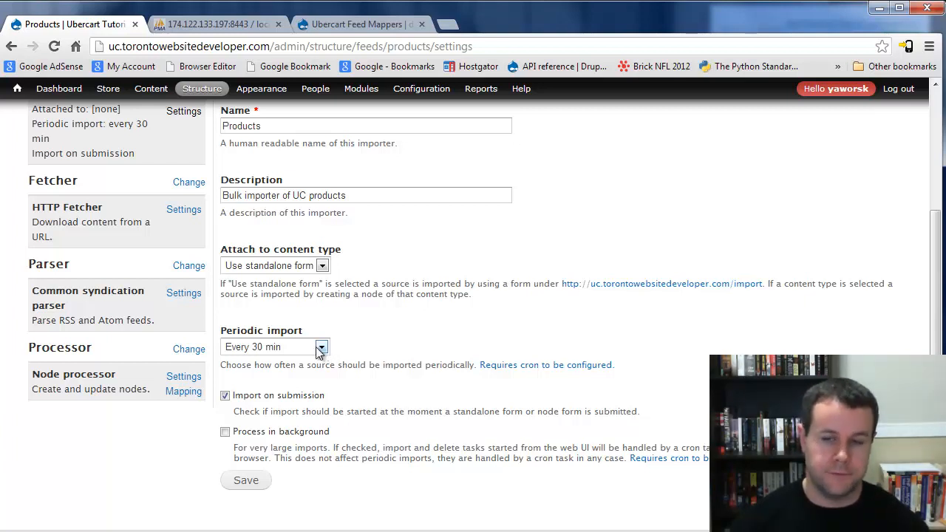
{"action": "left_click", "coordinate": [289, 353]}
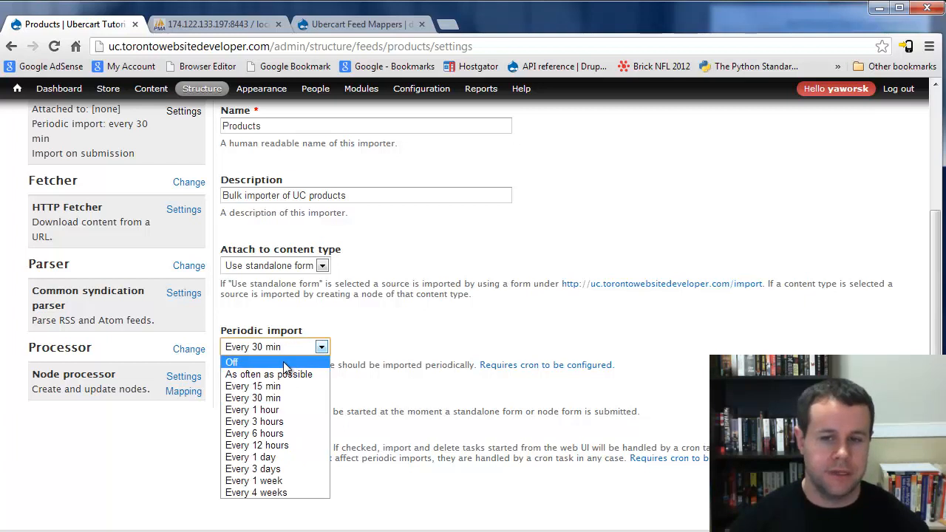
{"action": "left_click", "coordinate": [283, 361]}
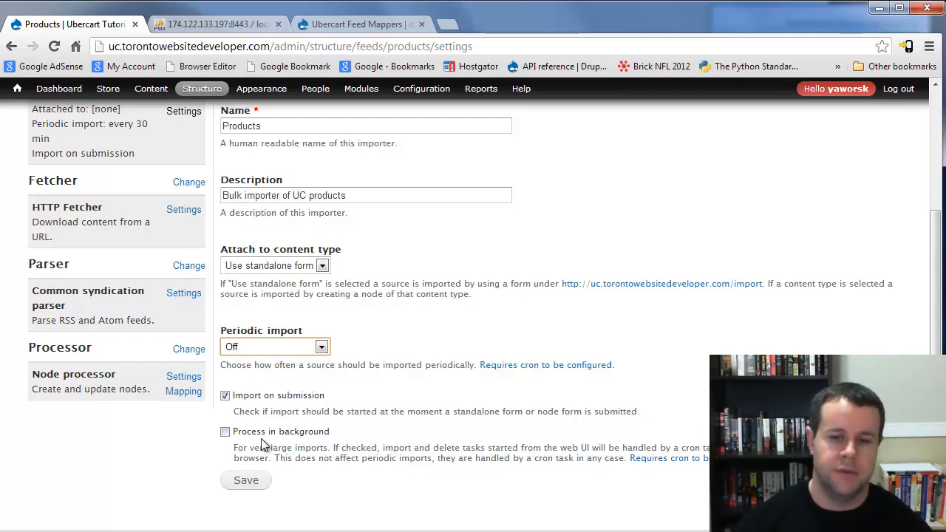
{"action": "left_click", "coordinate": [256, 486]}
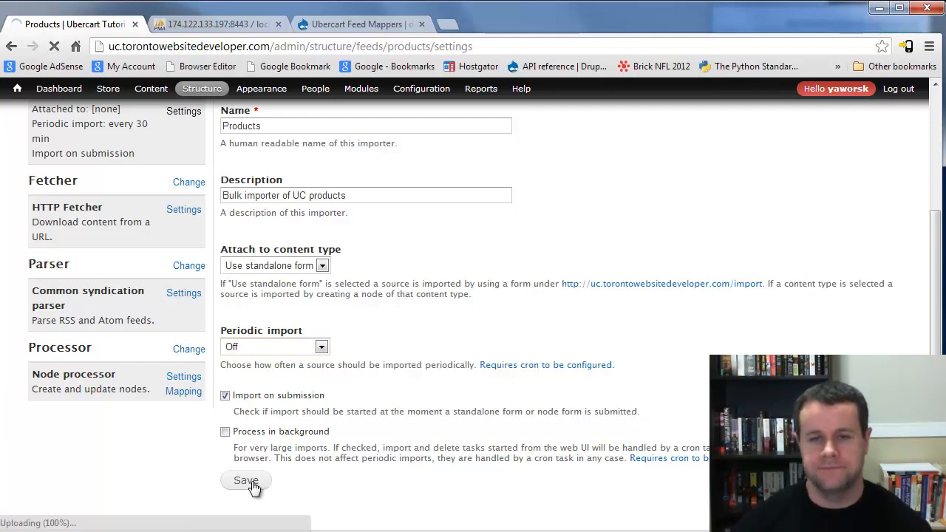
Change the importer's fetcher to File upload and save the selection
{"action": "scroll", "coordinate": [235, 368], "scroll_direction": "down", "scroll_amount": 2}
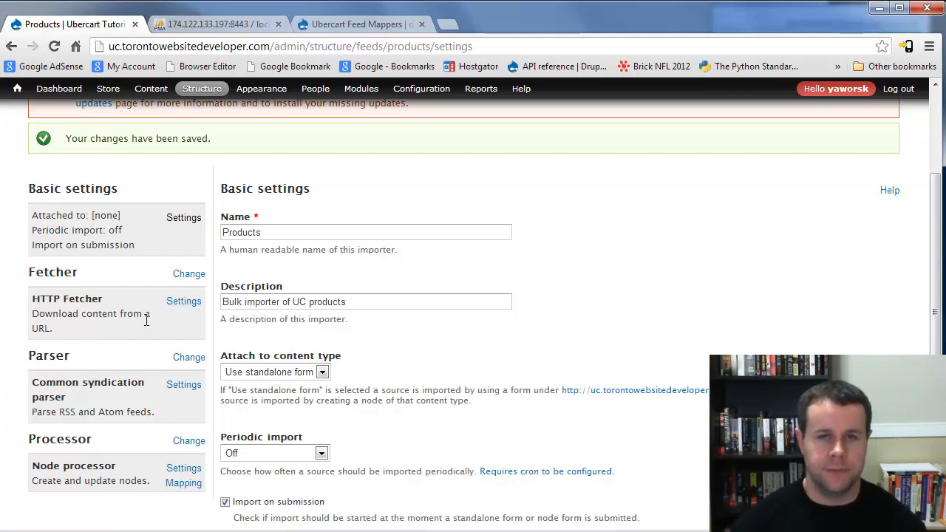
{"action": "left_click", "coordinate": [188, 275]}
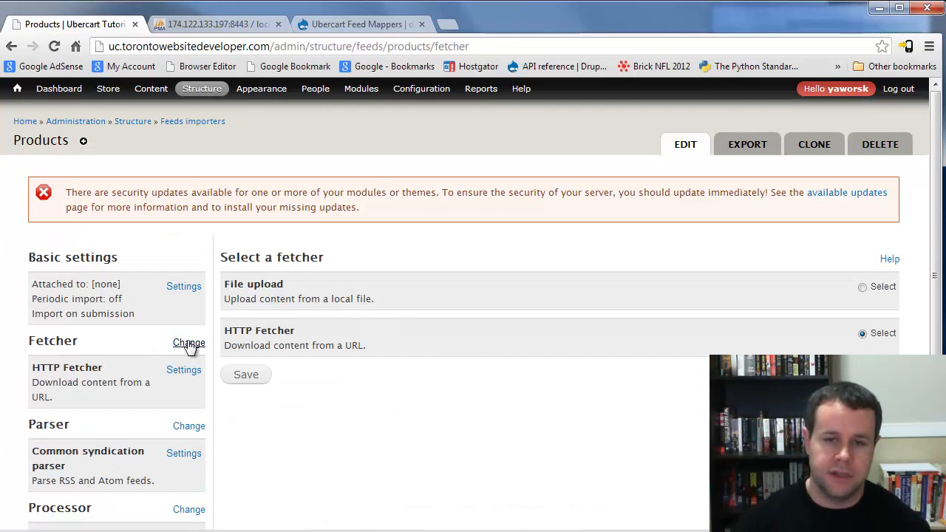
{"action": "left_click", "coordinate": [862, 287]}
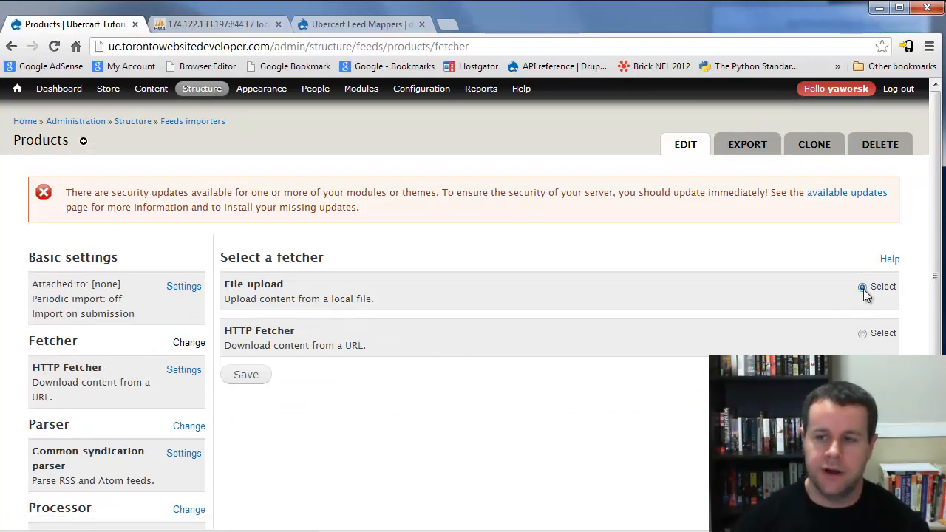
{"action": "left_click", "coordinate": [255, 379]}
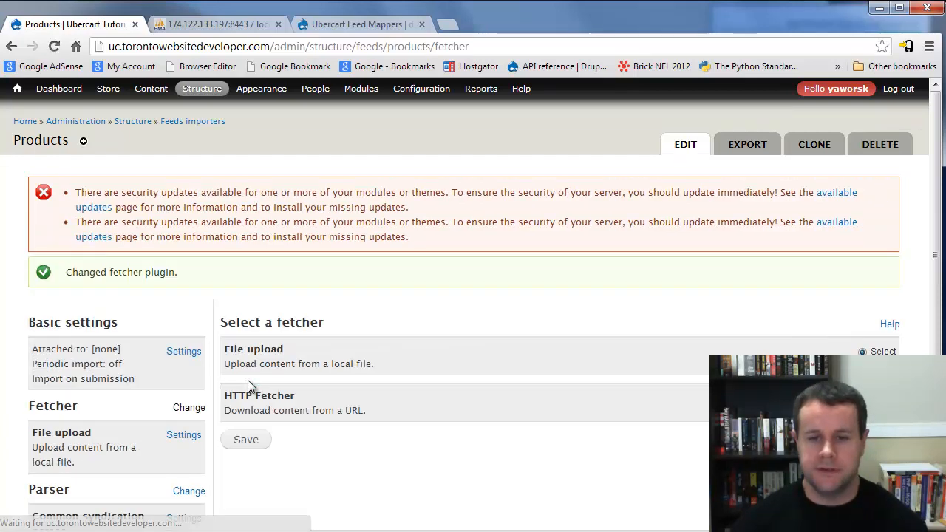
Open the File upload fetcher's settings and review the allowed file extensions, particularly csv
{"action": "scroll", "coordinate": [238, 440], "scroll_direction": "down", "scroll_amount": 1}
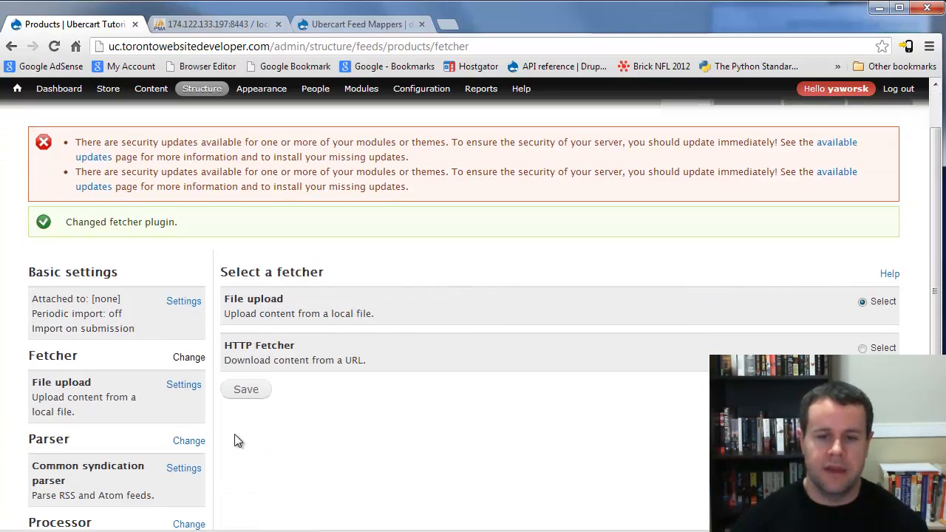
{"action": "left_click", "coordinate": [184, 385]}
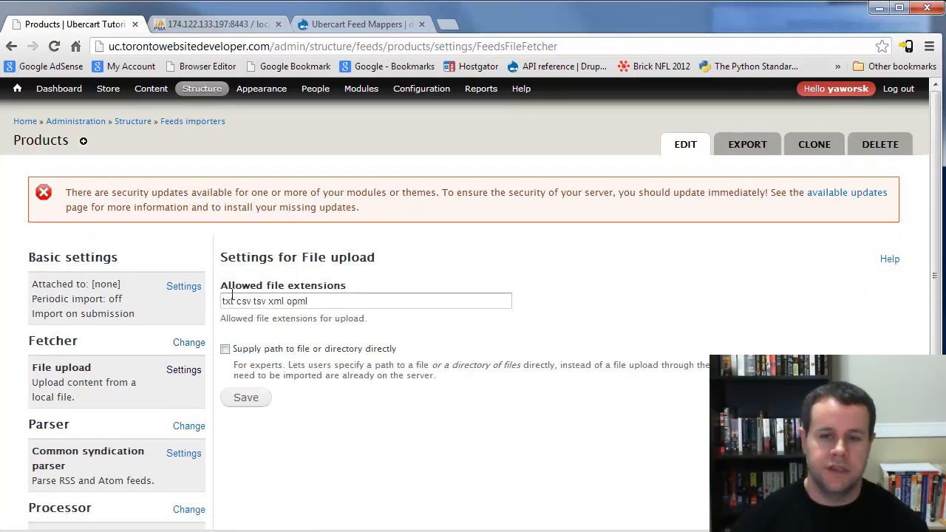
{"action": "left_click_drag", "start_coordinate": [314, 300], "coordinate": [213, 297]}
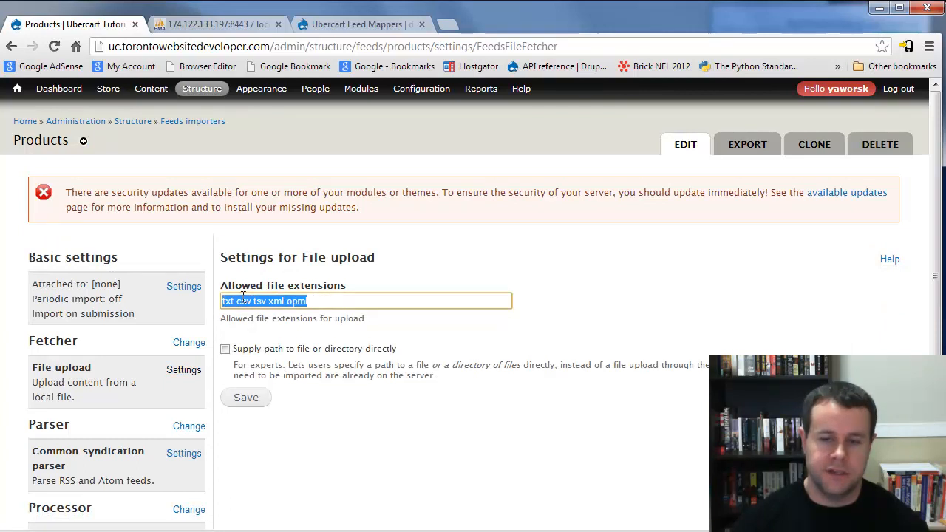
{"action": "double_click", "coordinate": [244, 301]}
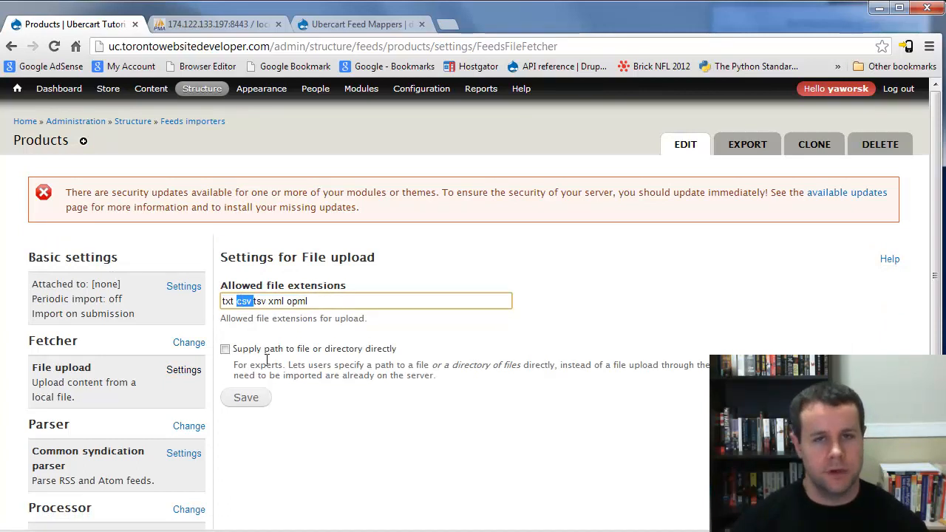
{"action": "left_click", "coordinate": [242, 300]}
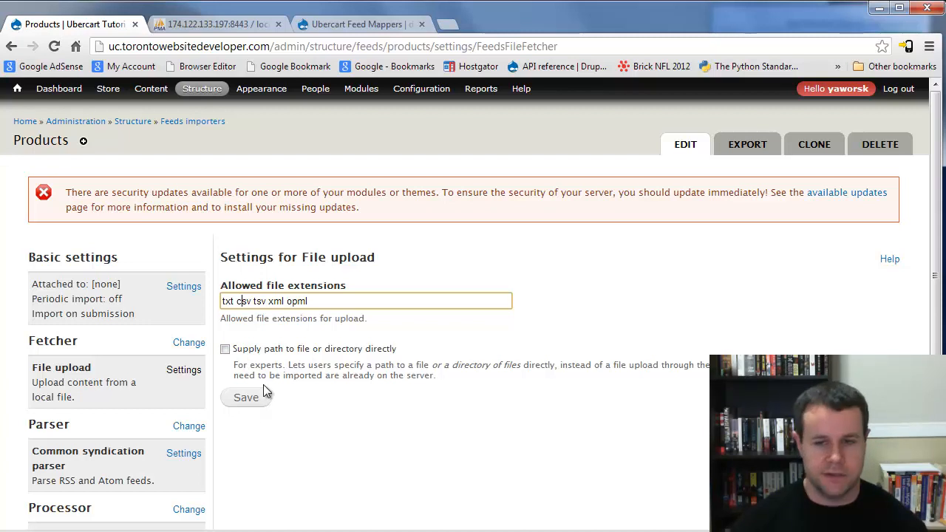
Change the importer's parser to the CSV parser and save the selection
{"action": "scroll", "coordinate": [280, 406], "scroll_direction": "down", "scroll_amount": 1}
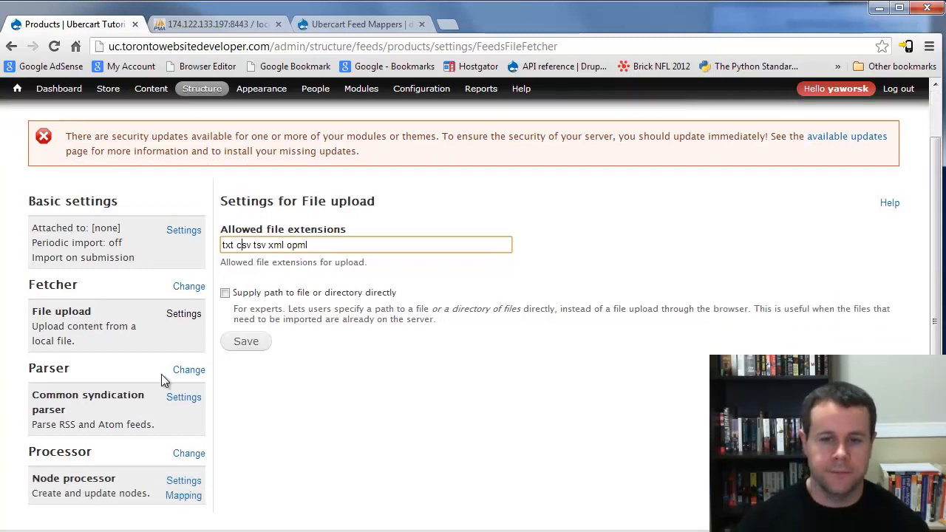
{"action": "double_click", "coordinate": [44, 367]}
{"action": "left_click", "coordinate": [181, 372]}
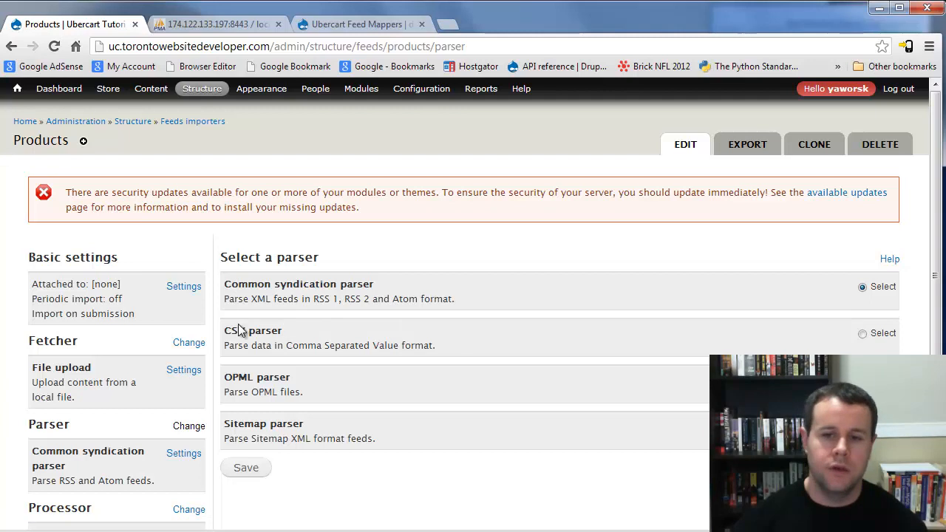
{"action": "left_click", "coordinate": [863, 333]}
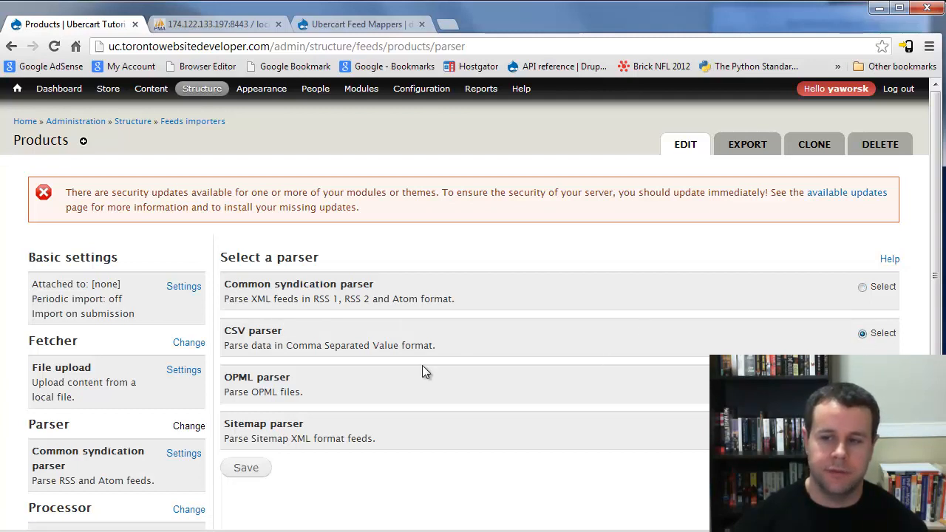
{"action": "left_click", "coordinate": [244, 469]}
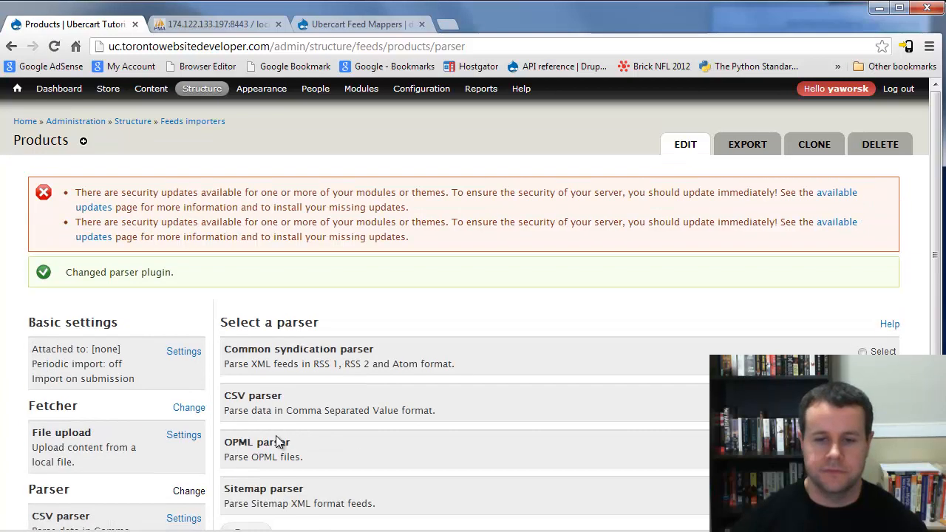
Open the CSV parser's settings and review the default delimiter choices and the No headers option
{"action": "scroll", "coordinate": [279, 441], "scroll_direction": "down", "scroll_amount": 2}
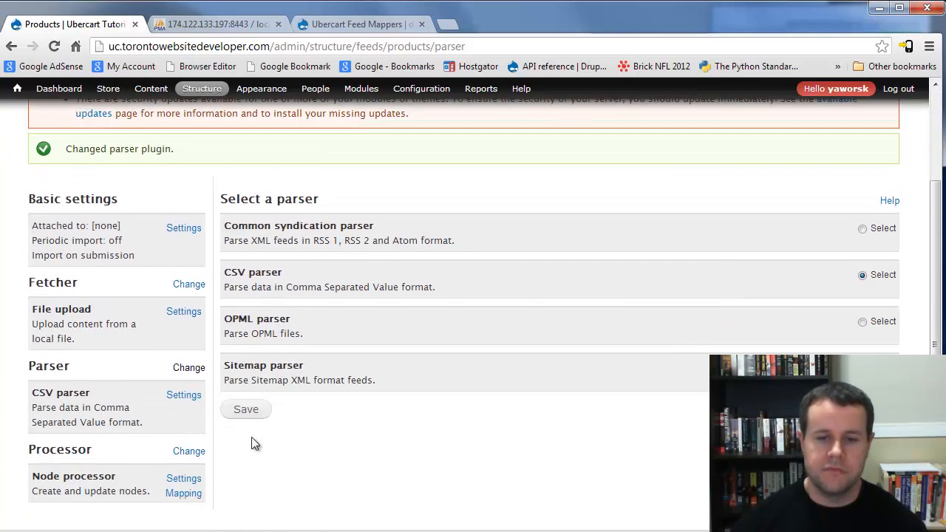
{"action": "left_click", "coordinate": [186, 403]}
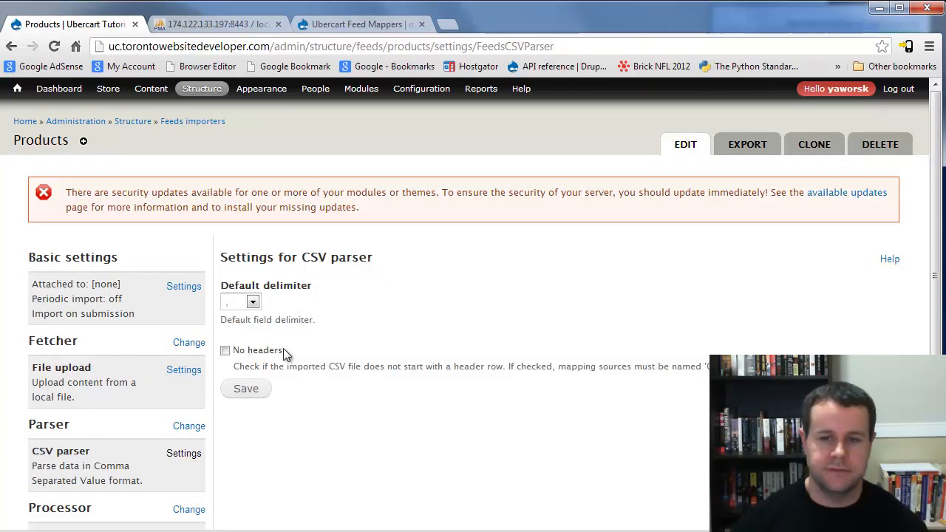
{"action": "left_click", "coordinate": [253, 302]}
{"action": "left_click", "coordinate": [353, 275]}
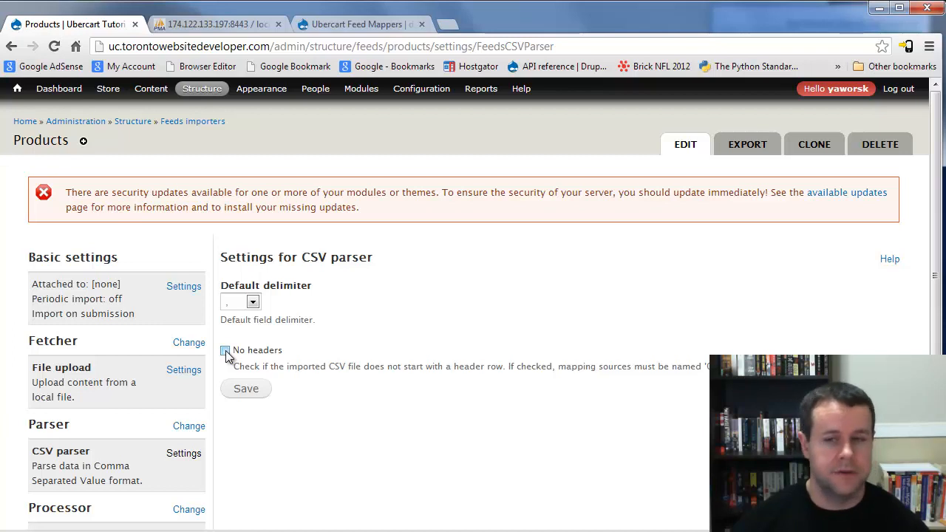
Review the available processors for the importer, comparing the Node processor with the Taxonomy term processor
{"action": "scroll", "coordinate": [340, 427], "scroll_direction": "down", "scroll_amount": 1}
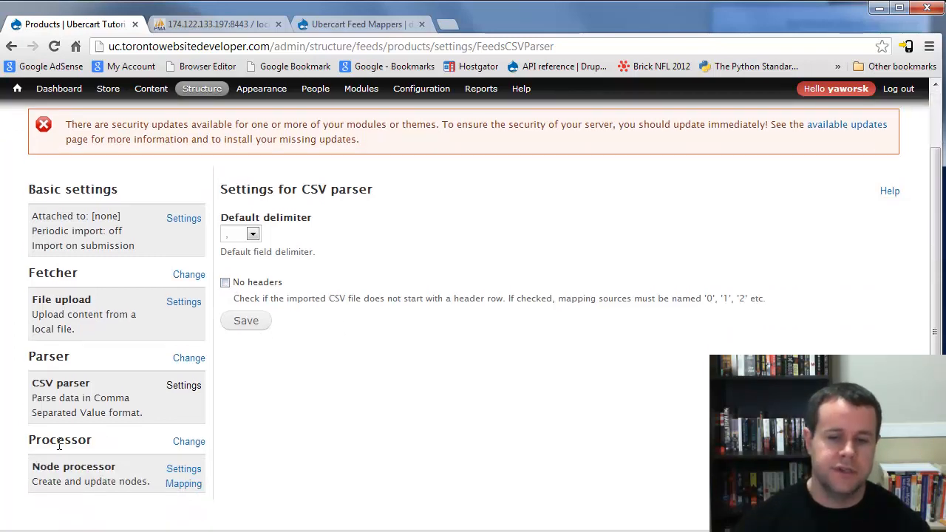
{"action": "left_click_drag", "start_coordinate": [46, 468], "coordinate": [107, 468]}
{"action": "left_click", "coordinate": [108, 468]}
{"action": "left_click", "coordinate": [189, 443]}
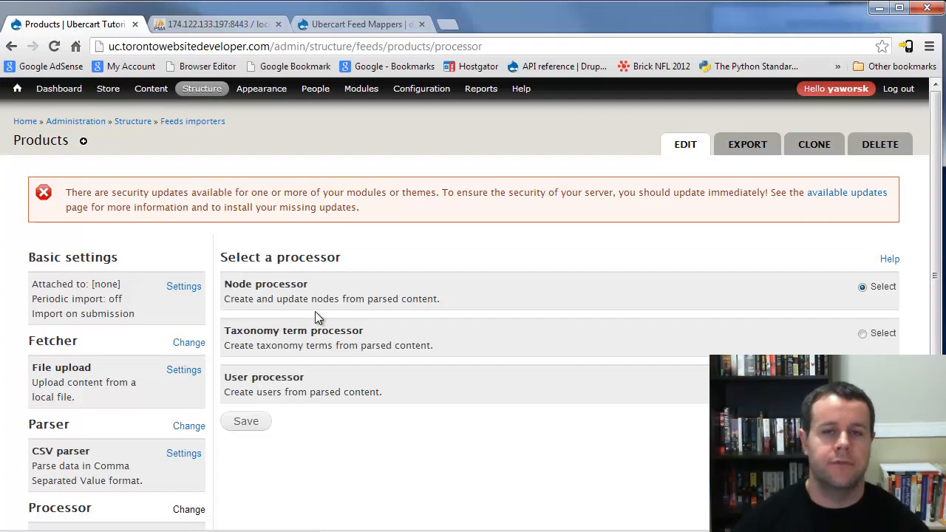
{"action": "left_click_drag", "start_coordinate": [256, 330], "coordinate": [348, 329]}
{"action": "left_click", "coordinate": [347, 329]}
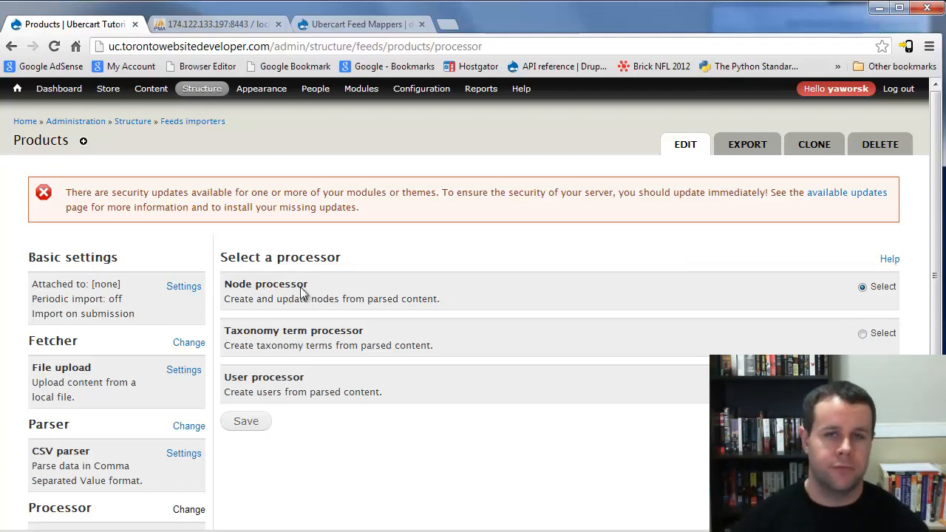
Open the Node processor's settings, try Replace existing nodes, and settle on Do not update existing nodes
{"action": "scroll", "coordinate": [296, 347], "scroll_direction": "down", "scroll_amount": 2}
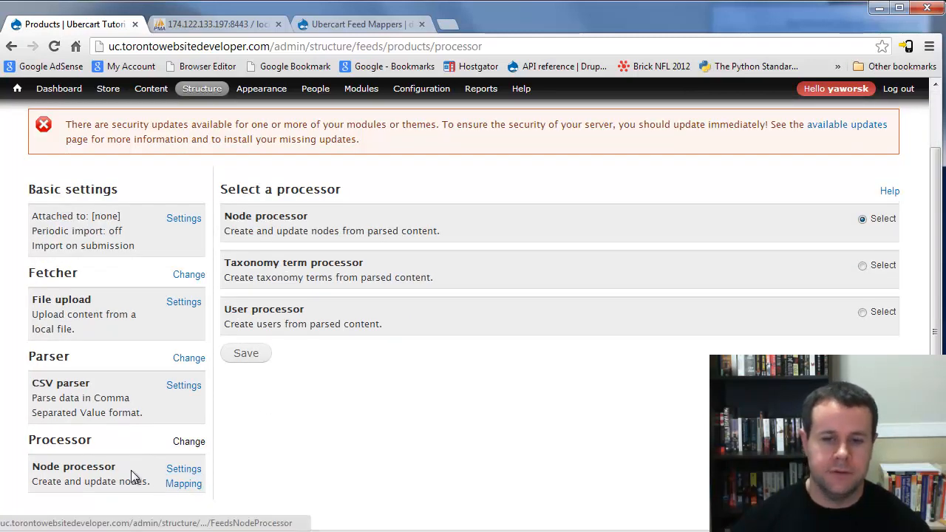
{"action": "left_click", "coordinate": [185, 474]}
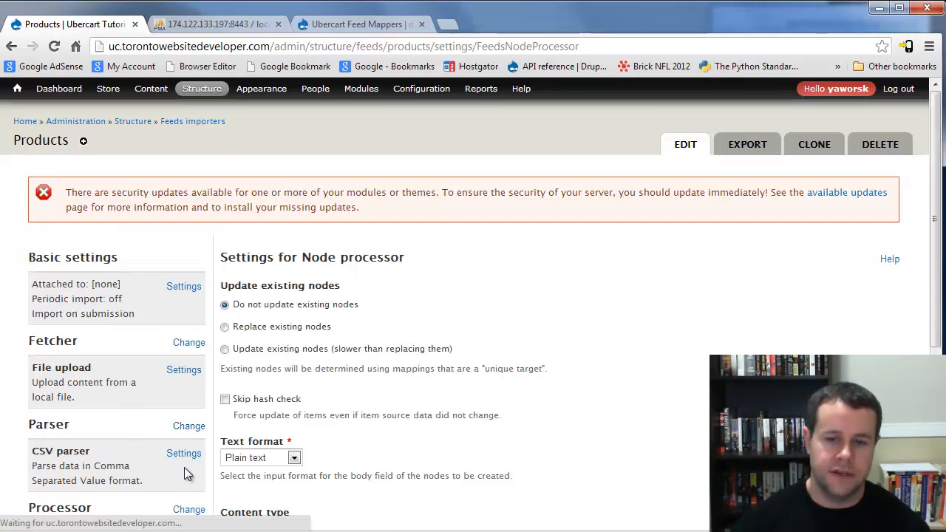
{"action": "scroll", "coordinate": [532, 305], "scroll_direction": "down", "scroll_amount": 3}
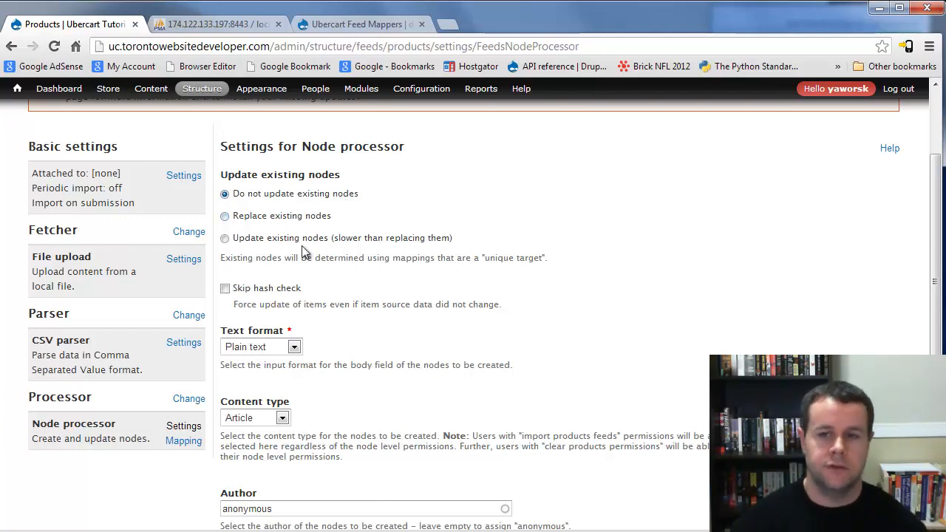
{"action": "left_click", "coordinate": [272, 221]}
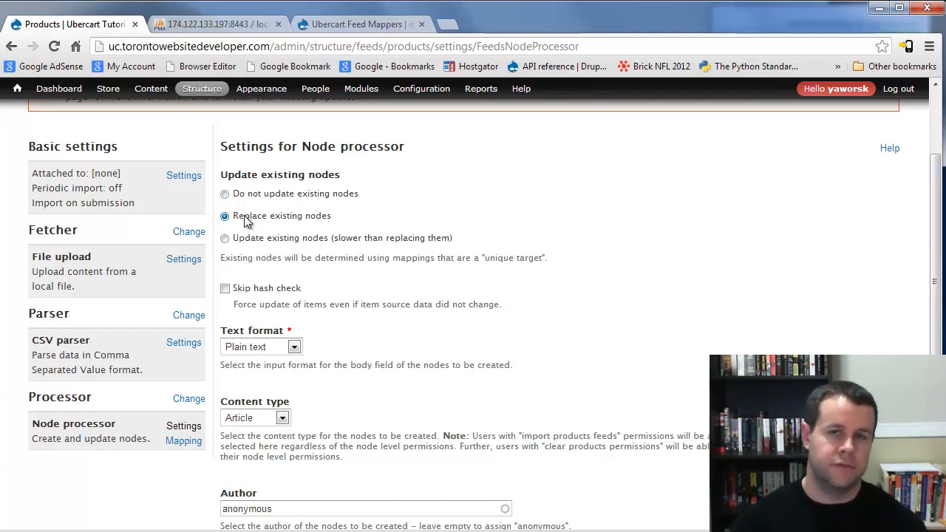
{"action": "left_click", "coordinate": [306, 201]}
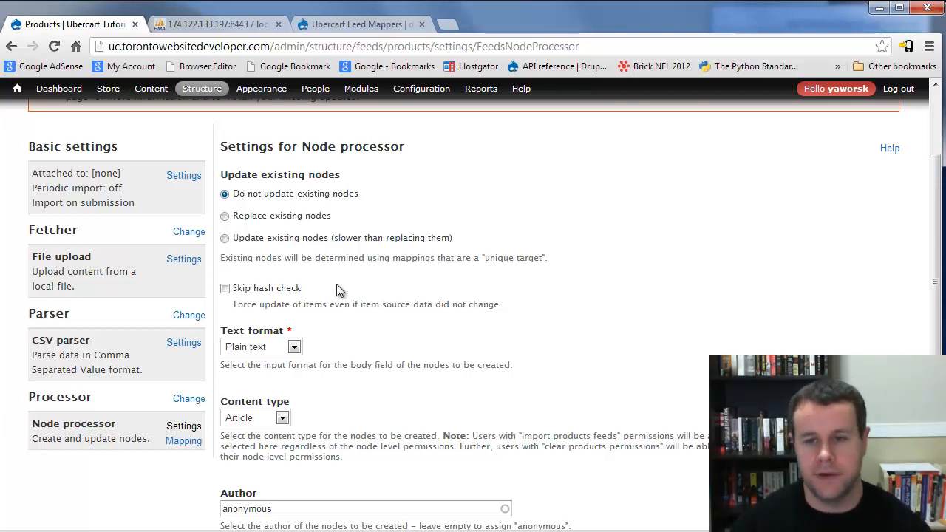
Review the text format options for the body of imported nodes, keeping Plain text selected
{"action": "scroll", "coordinate": [336, 282], "scroll_direction": "down", "scroll_amount": 1}
{"action": "left_click_drag", "start_coordinate": [329, 259], "coordinate": [225, 260]}
{"action": "left_click", "coordinate": [273, 276]}
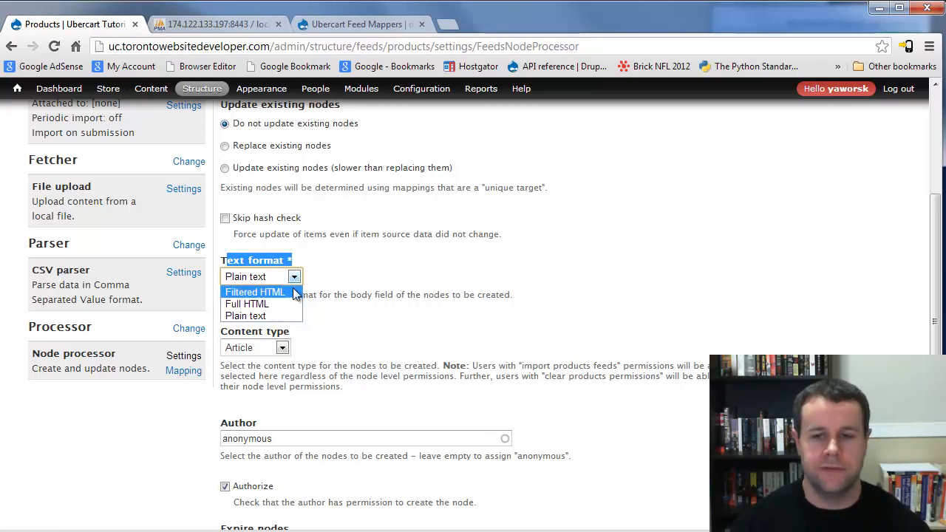
{"action": "left_click", "coordinate": [441, 279]}
{"action": "left_click", "coordinate": [257, 280]}
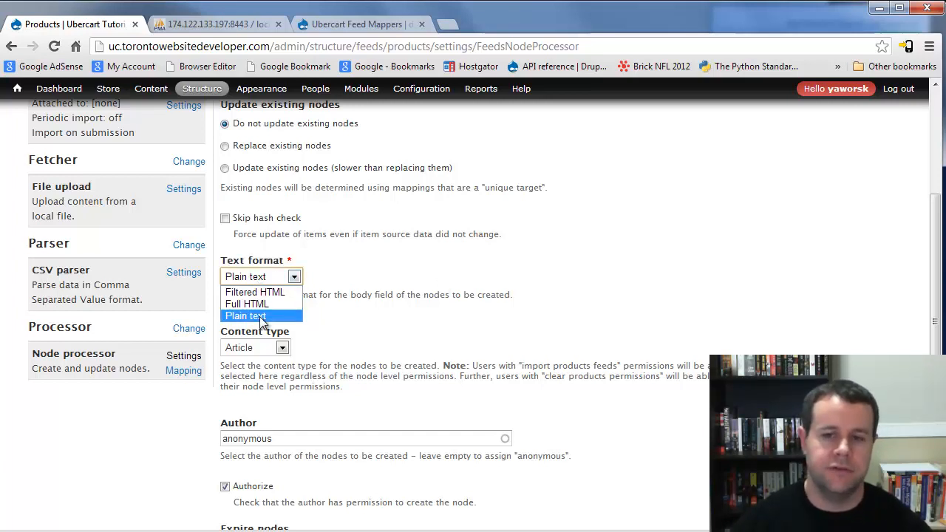
{"action": "left_click", "coordinate": [245, 315]}
{"action": "left_click", "coordinate": [294, 277]}
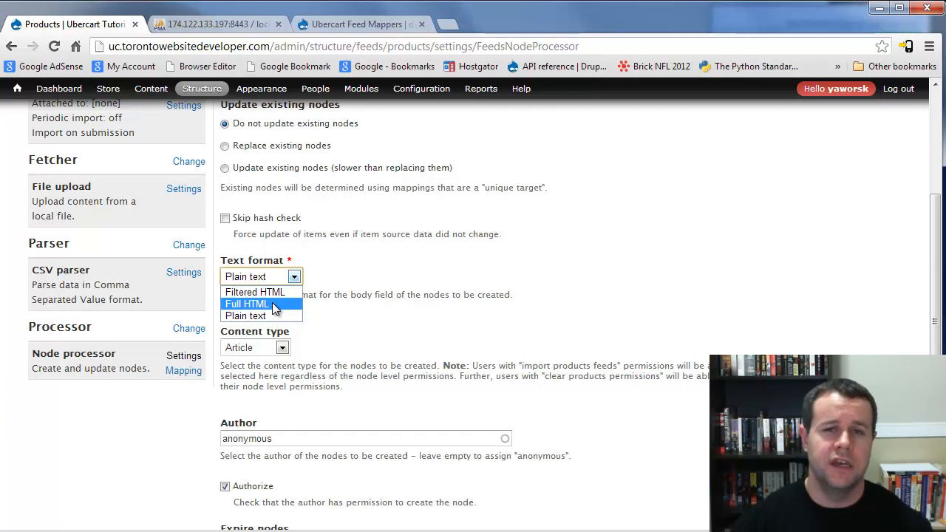
{"action": "key", "text": "Tab"}
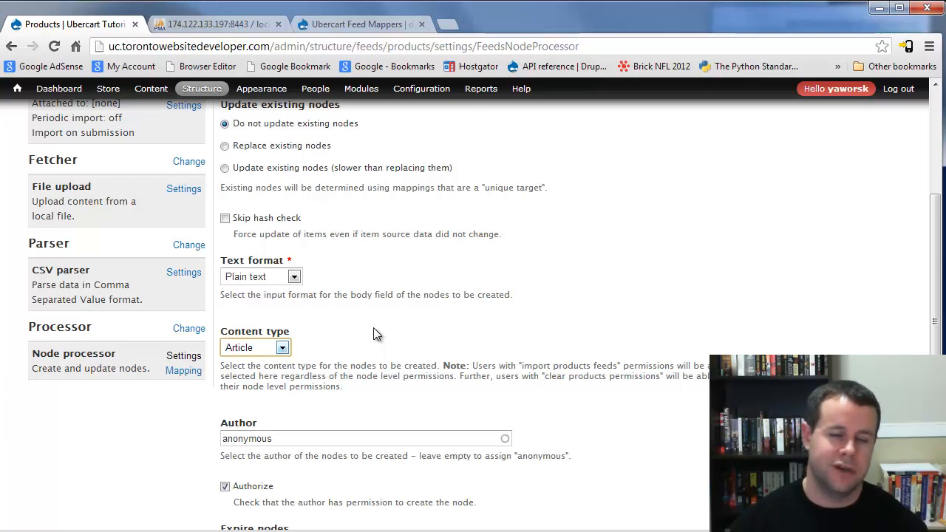
Keep Plain text as the text format and set the content type of imported nodes to Product
{"action": "left_click", "coordinate": [293, 277]}
{"action": "left_click", "coordinate": [279, 315]}
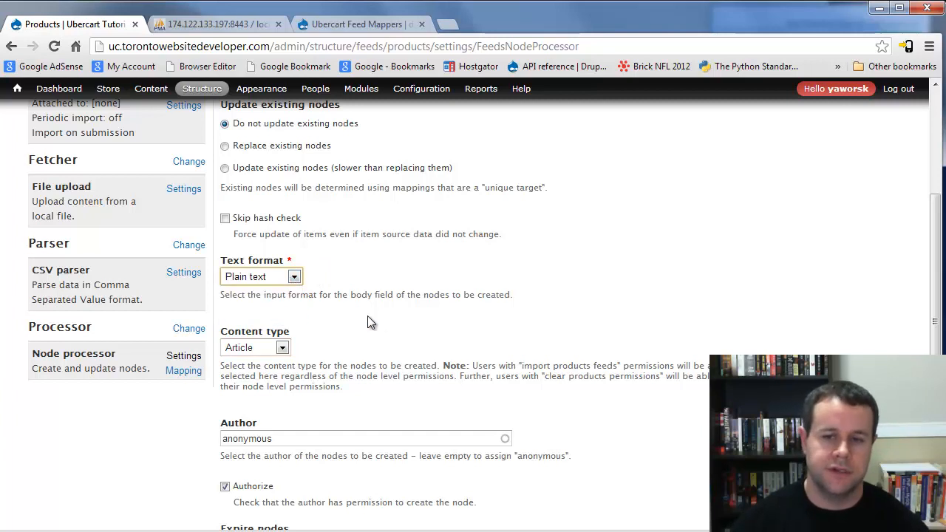
{"action": "scroll", "coordinate": [376, 316], "scroll_direction": "down", "scroll_amount": 1}
{"action": "scroll", "coordinate": [343, 319], "scroll_direction": "down", "scroll_amount": 1}
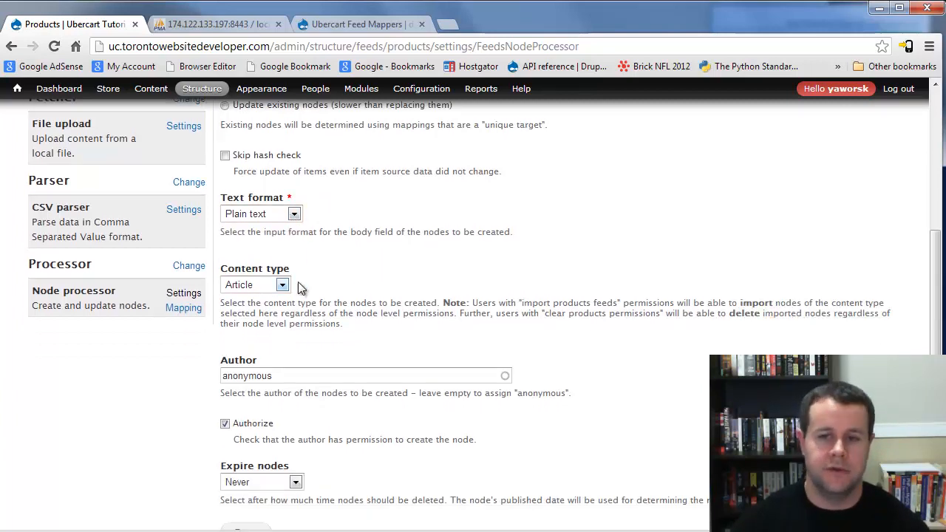
{"action": "left_click", "coordinate": [283, 286]}
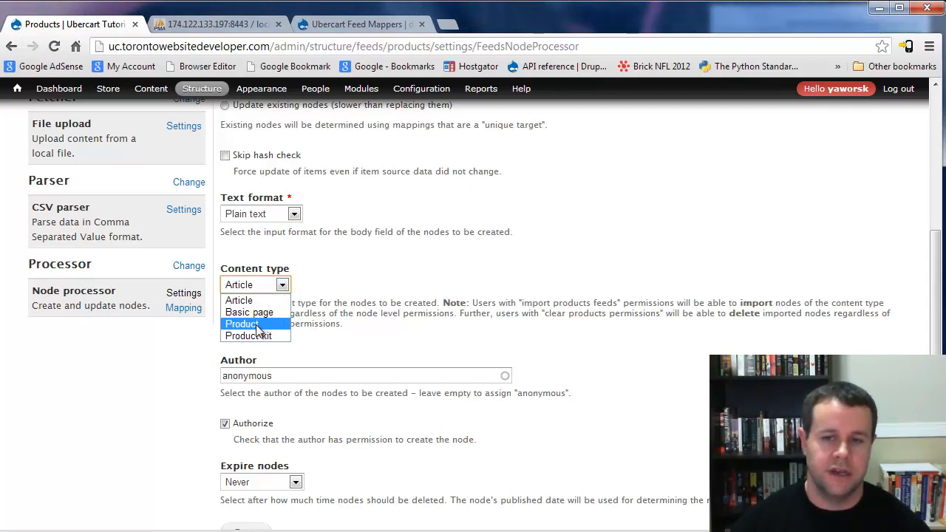
{"action": "left_click", "coordinate": [267, 322]}
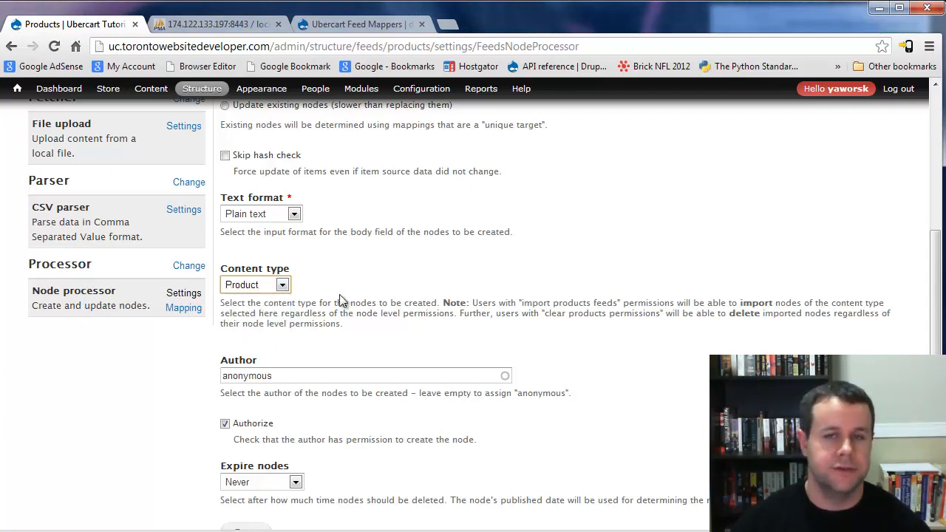
Set the author of the imported nodes to the administrator's username
{"action": "scroll", "coordinate": [323, 306], "scroll_direction": "down", "scroll_amount": 1}
{"action": "key", "text": "Tab"}
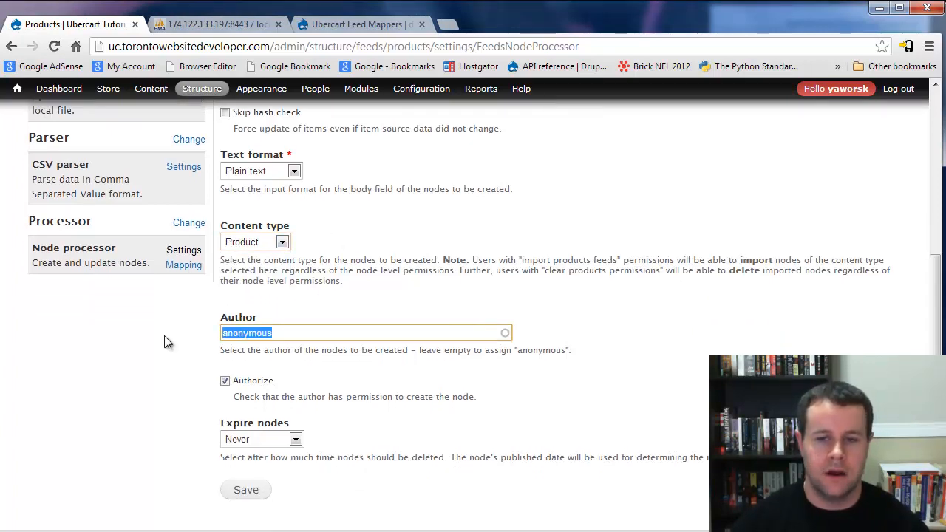
{"action": "type", "text": "yaworsk"}
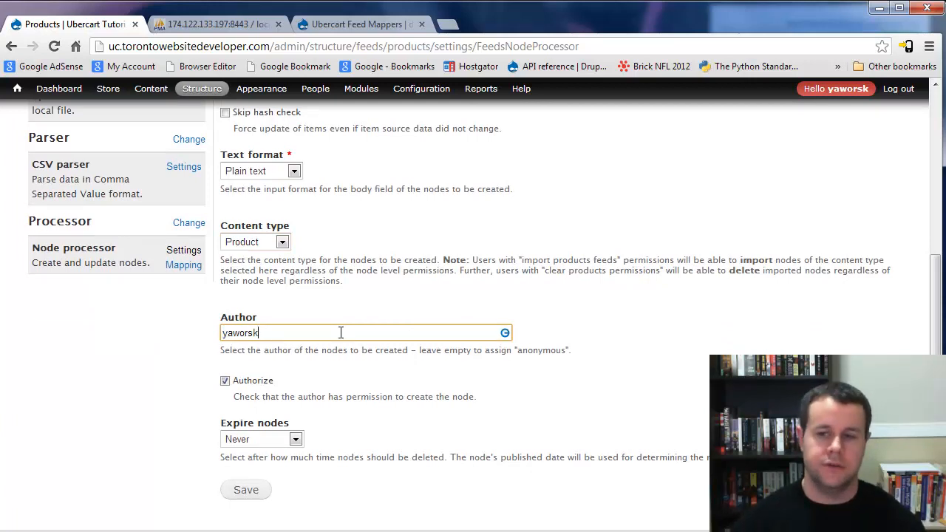
{"action": "left_click", "coordinate": [272, 348]}
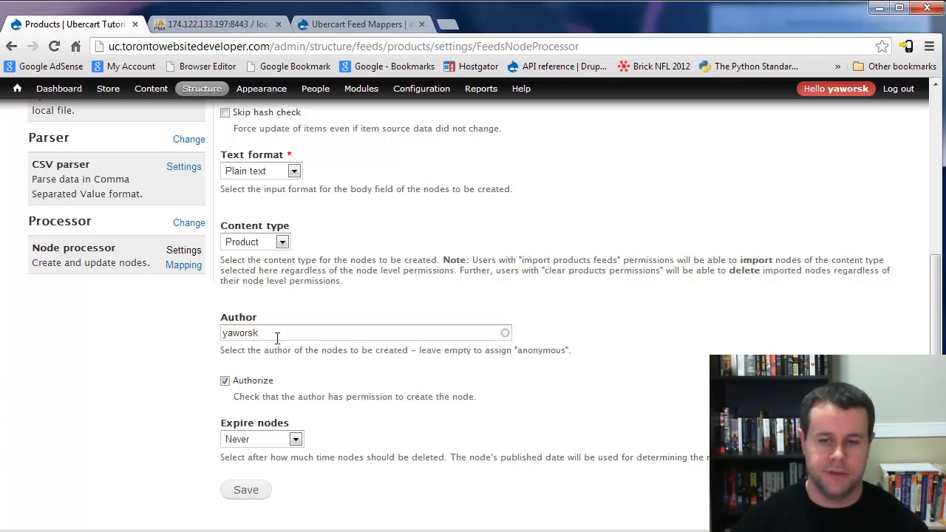
Keep Expire nodes set to Never and save the Node processor settings
{"action": "scroll", "coordinate": [238, 374], "scroll_direction": "down", "scroll_amount": 1}
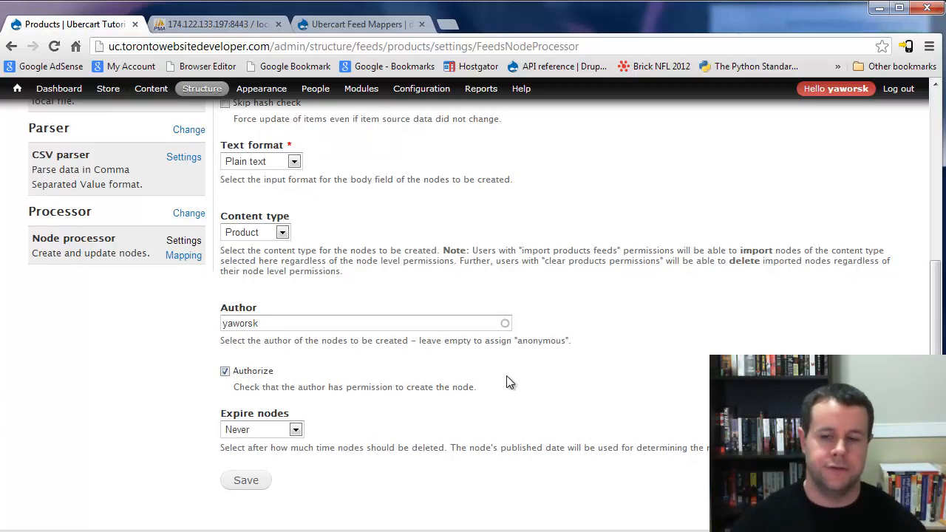
{"action": "left_click", "coordinate": [294, 430]}
{"action": "left_click", "coordinate": [333, 412]}
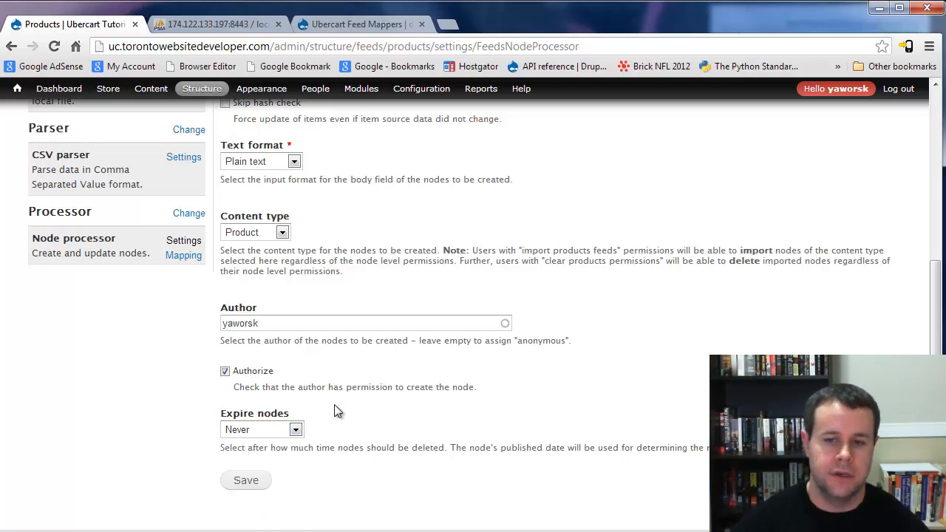
{"action": "left_click", "coordinate": [255, 484]}
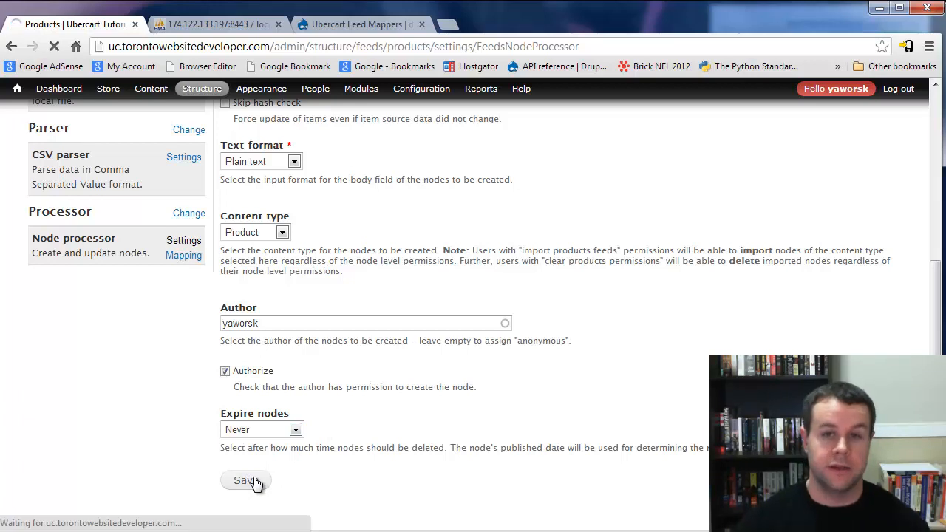
Open the Node processor's mapping page and go to the source field name entry
{"action": "scroll", "coordinate": [490, 425], "scroll_direction": "down", "scroll_amount": 2}
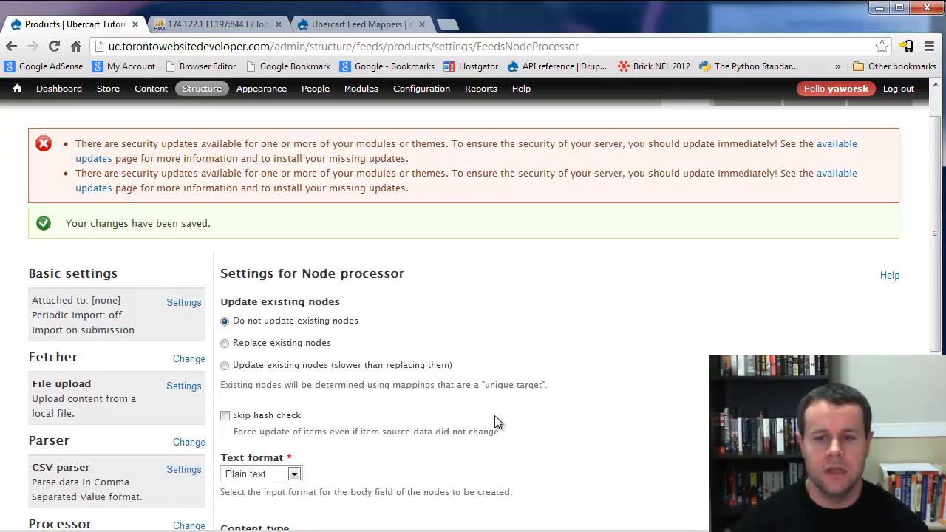
{"action": "scroll", "coordinate": [440, 394], "scroll_direction": "down", "scroll_amount": 1}
{"action": "left_click", "coordinate": [183, 447]}
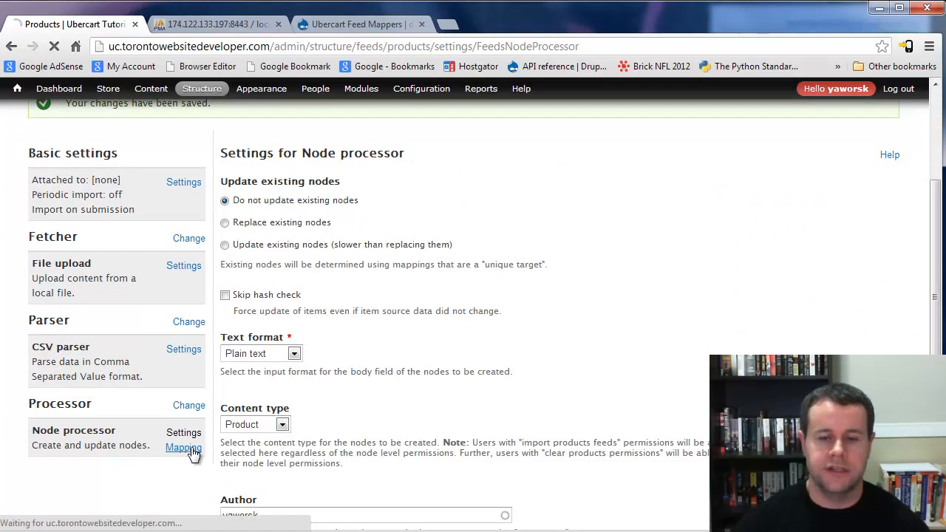
{"action": "scroll", "coordinate": [449, 433], "scroll_direction": "down", "scroll_amount": 2}
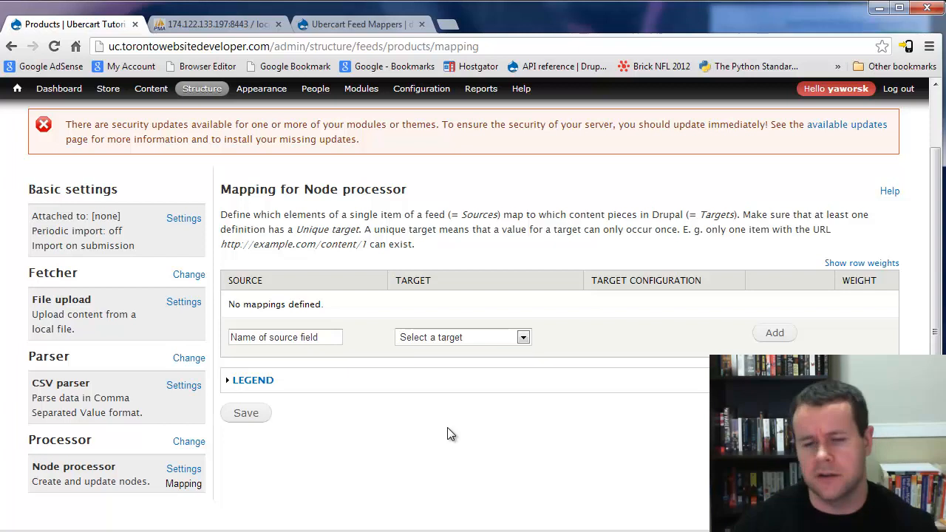
{"action": "left_click", "coordinate": [332, 338]}
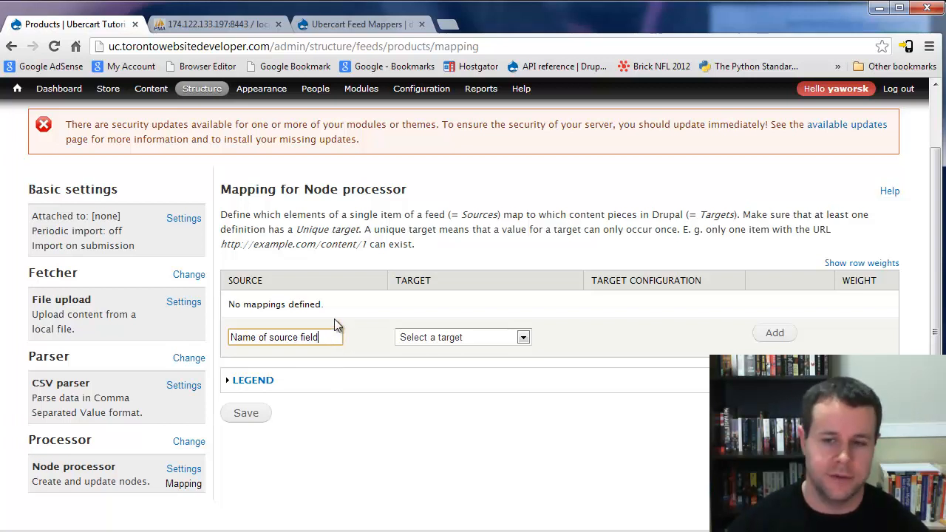
Close the Ubercart Feed Mappers page and open the Create Product form in a separate browser tab
{"action": "left_click", "coordinate": [421, 24]}
{"action": "mouse_move", "coordinate": [138, 88]}
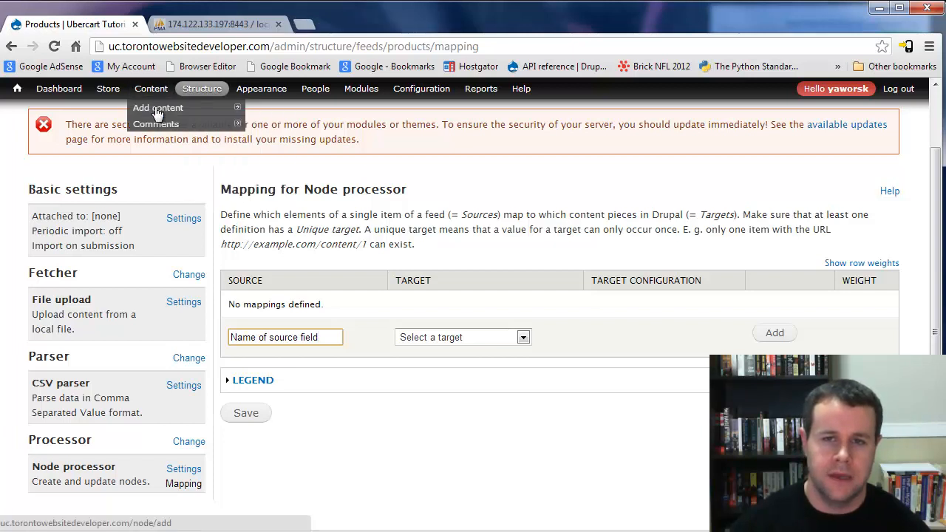
{"action": "mouse_move", "coordinate": [244, 115]}
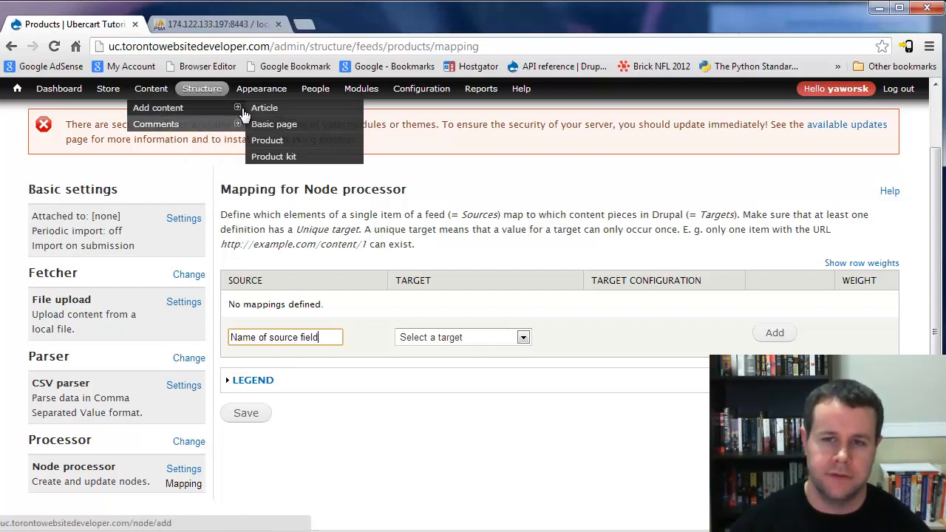
{"action": "right_click", "coordinate": [275, 144]}
{"action": "left_click", "coordinate": [303, 148]}
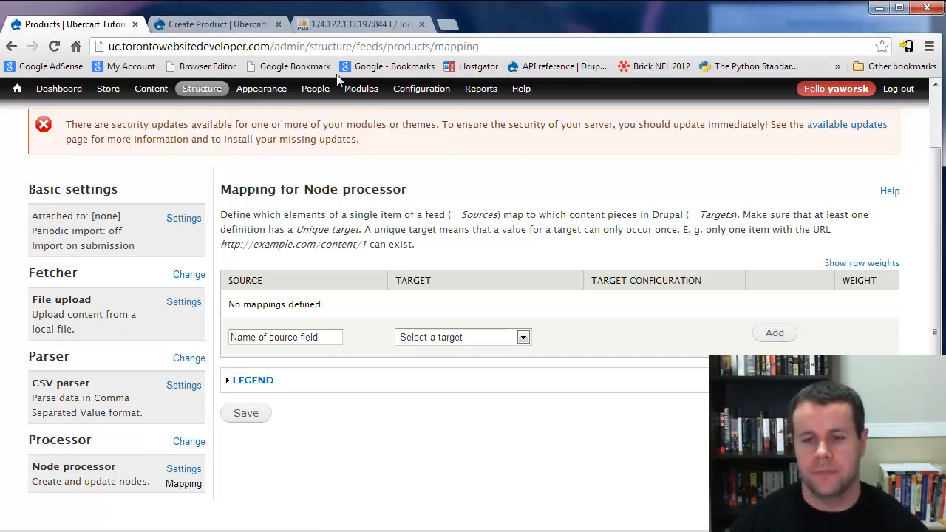
{"action": "left_click", "coordinate": [235, 22]}
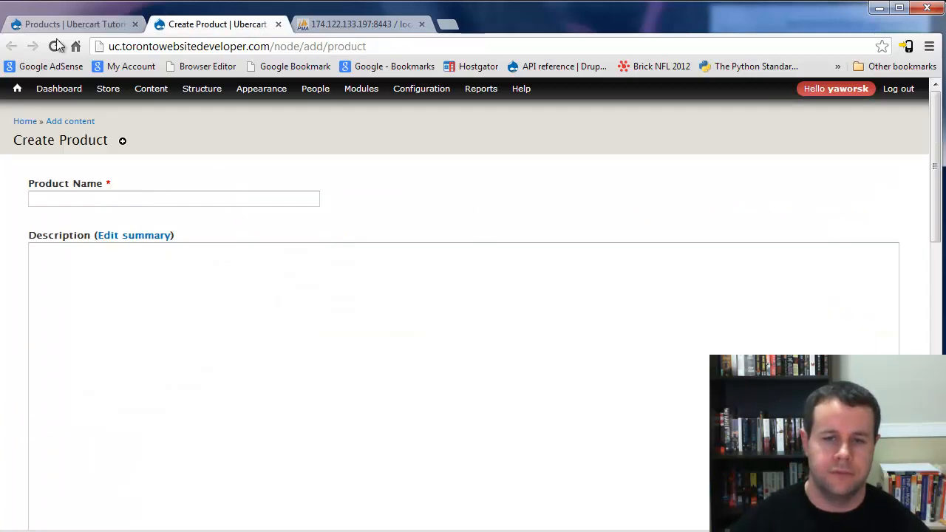
Look over the fields of the Create Product form, from description to SKU, and return to the mapping page
{"action": "scroll", "coordinate": [95, 262], "scroll_direction": "down", "scroll_amount": 10}
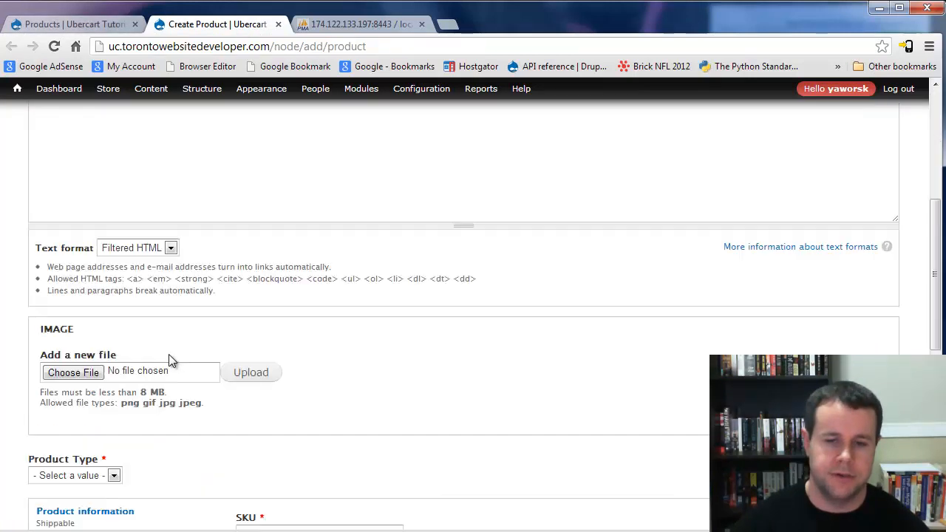
{"action": "scroll", "coordinate": [286, 370], "scroll_direction": "up", "scroll_amount": 7}
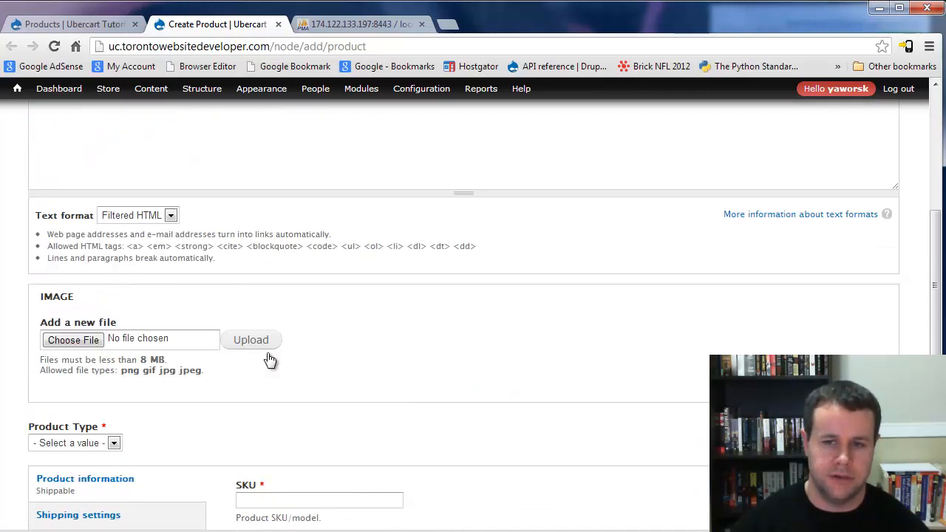
{"action": "scroll", "coordinate": [190, 440], "scroll_direction": "up", "scroll_amount": 5}
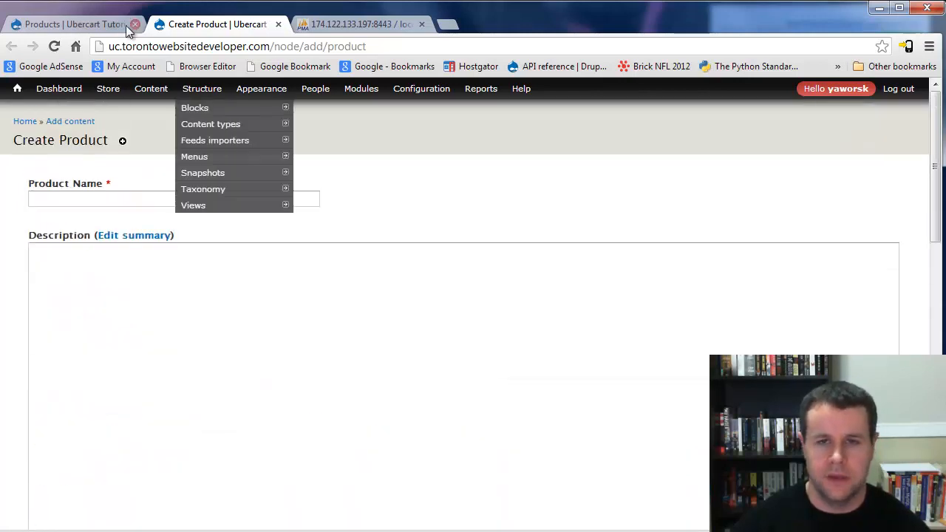
{"action": "left_click", "coordinate": [122, 25]}
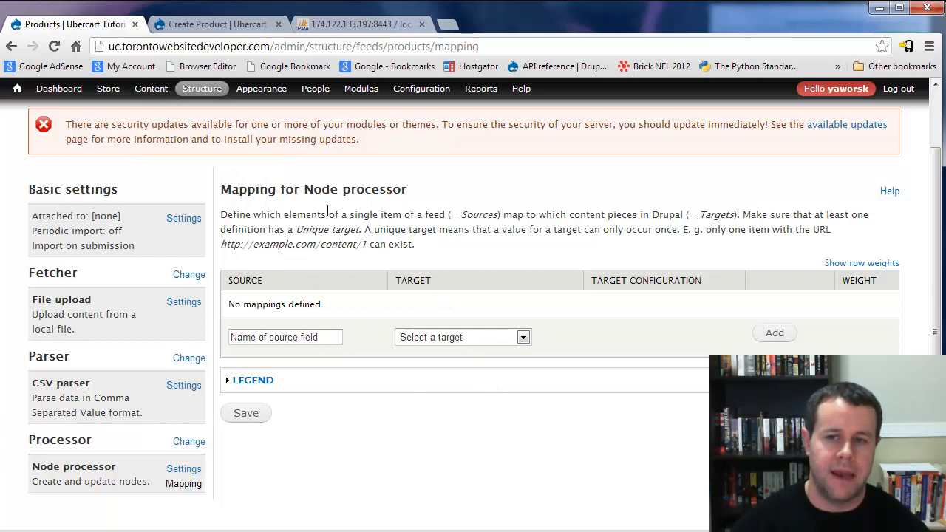
Review the available mapping targets, including the UC and UCA ones, and compare them with the Product content type's managed fields
{"action": "left_click_drag", "start_coordinate": [319, 338], "coordinate": [224, 344]}
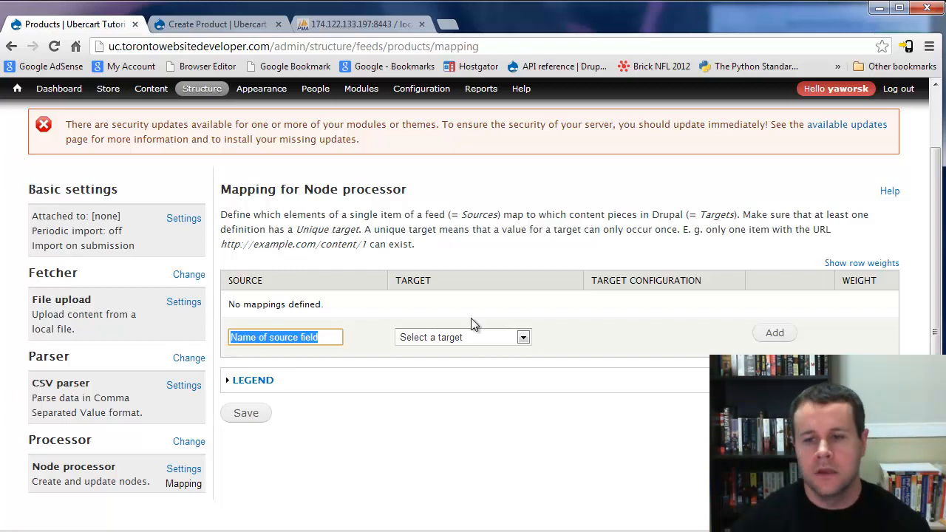
{"action": "left_click", "coordinate": [484, 337]}
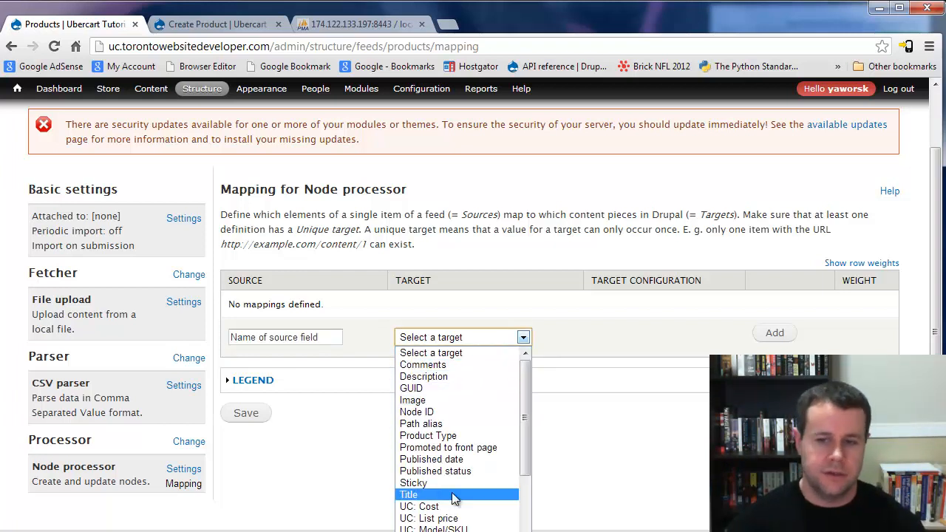
{"action": "left_click_drag", "start_coordinate": [523, 440], "coordinate": [522, 514]}
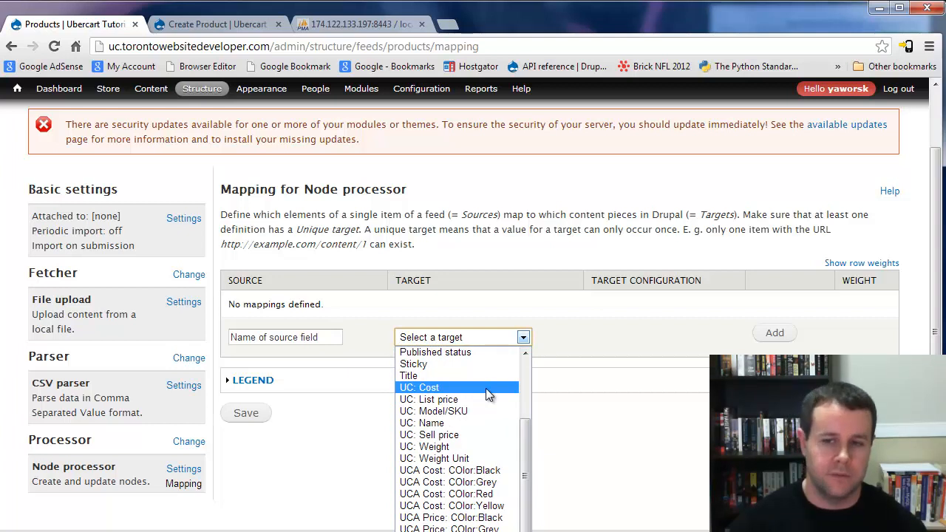
{"action": "left_click_drag", "start_coordinate": [527, 432], "coordinate": [524, 364]}
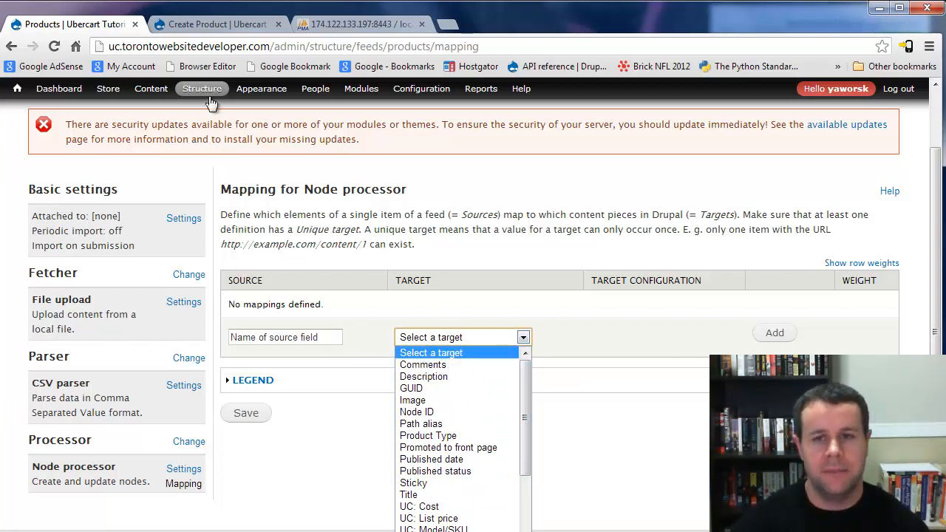
{"action": "mouse_move", "coordinate": [209, 94]}
{"action": "mouse_move", "coordinate": [215, 124]}
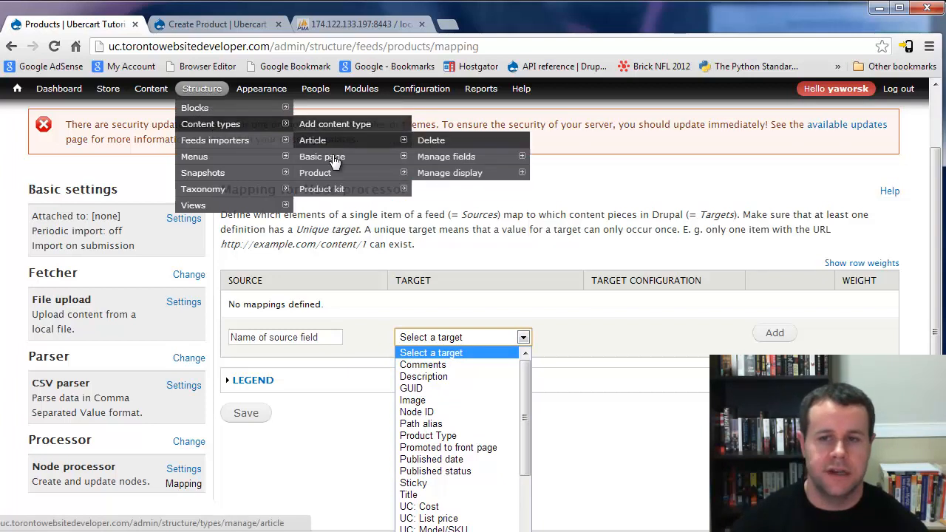
{"action": "mouse_move", "coordinate": [340, 175]}
{"action": "mouse_move", "coordinate": [473, 193]}
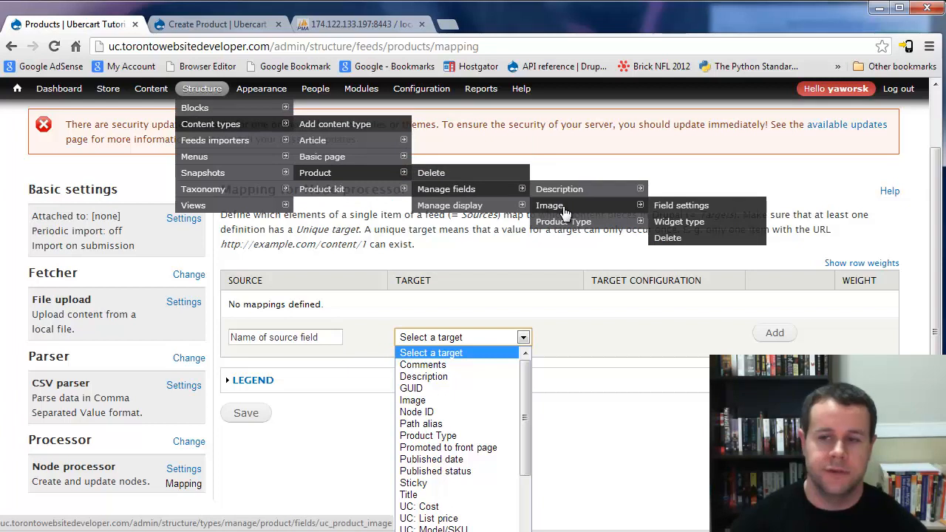
{"action": "mouse_move", "coordinate": [567, 226]}
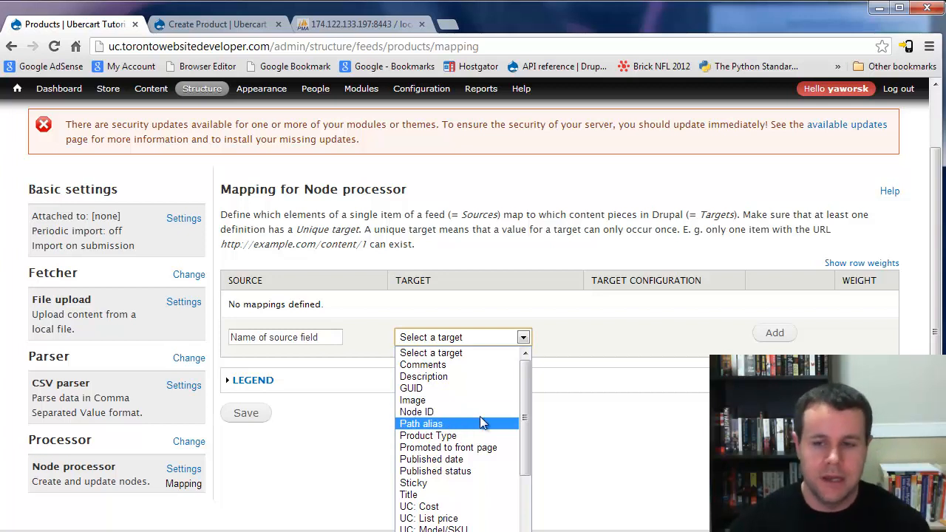
{"action": "left_click_drag", "start_coordinate": [524, 392], "coordinate": [526, 456]}
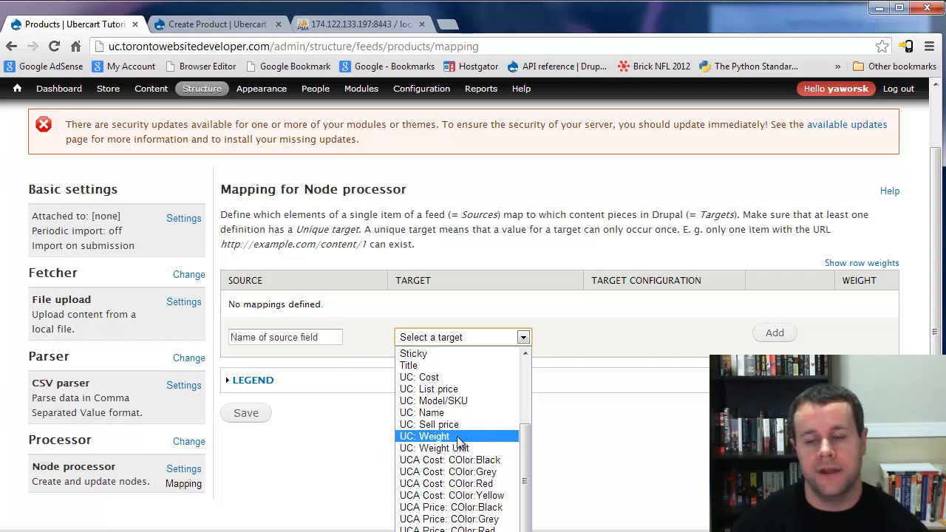
{"action": "left_click_drag", "start_coordinate": [527, 477], "coordinate": [523, 375]}
{"action": "left_click", "coordinate": [557, 374]}
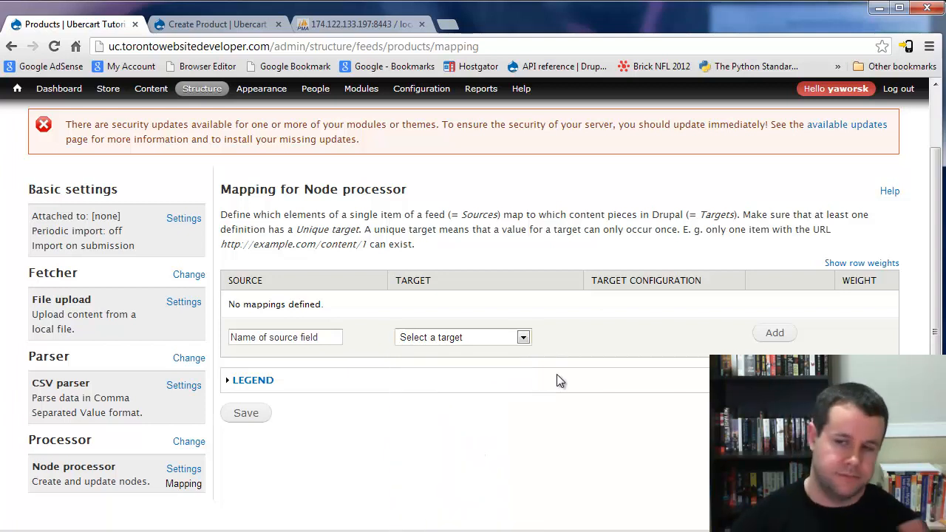
Return to the Create Product form's product information fields and switch to Microsoft Excel with uctutorial_3.csv to compare the column headers
{"action": "left_click", "coordinate": [222, 24]}
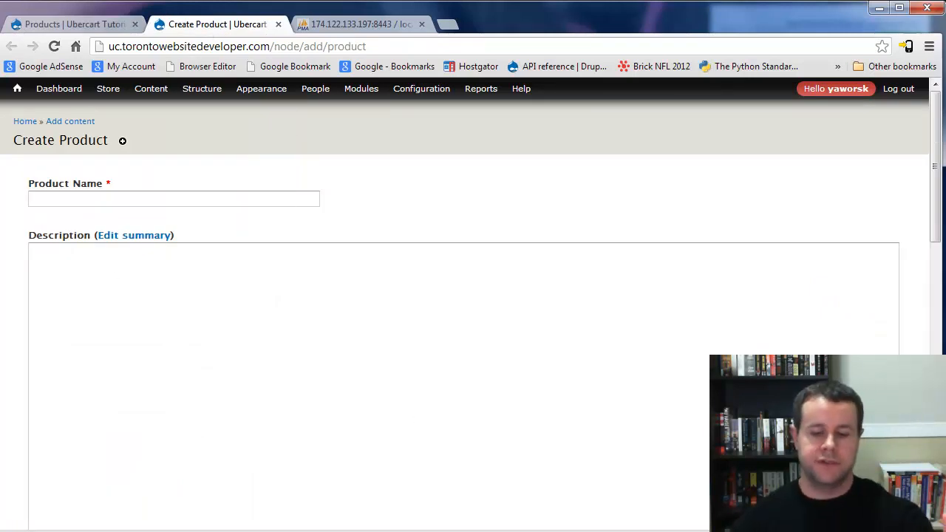
{"action": "left_click", "coordinate": [274, 530]}
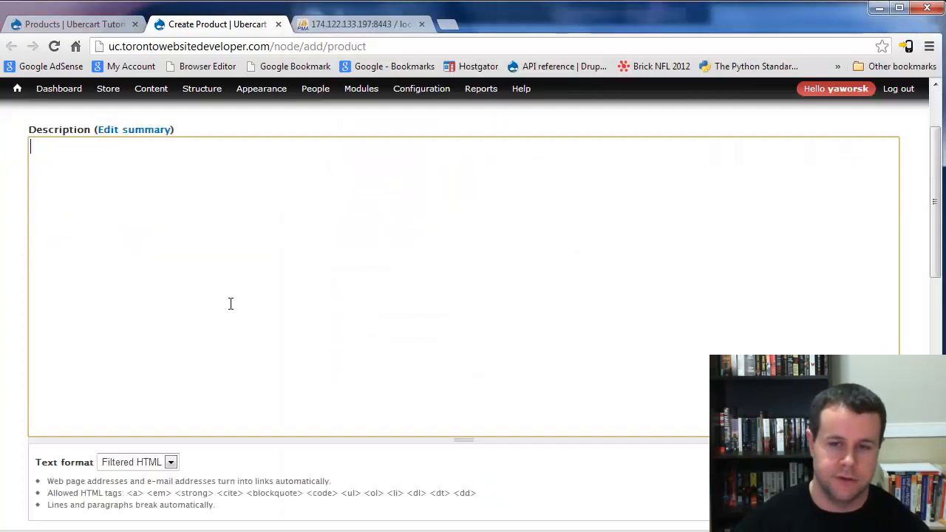
{"action": "scroll", "coordinate": [239, 309], "scroll_direction": "down", "scroll_amount": 6}
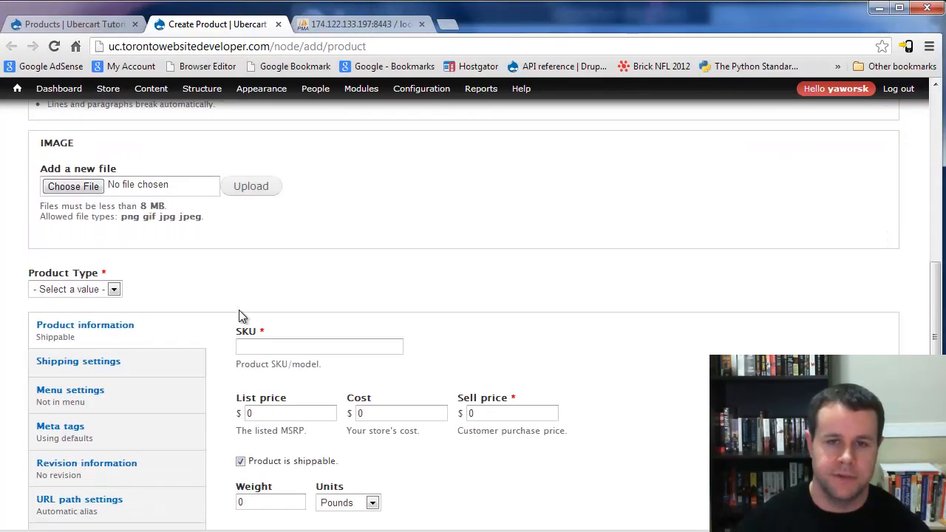
{"action": "key", "text": "alt+Tab"}
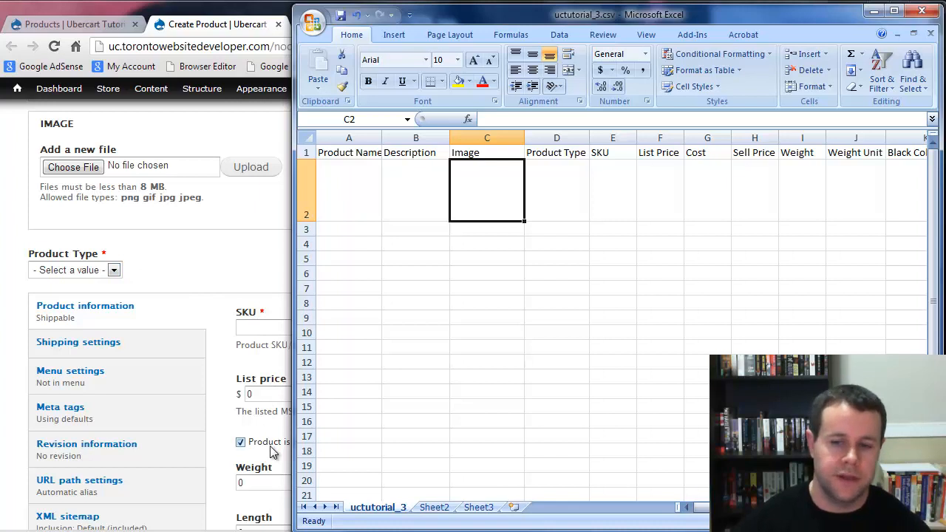
Compare the Create Product form's price, weight and dimension fields in the browser with the matching column headers of uctutorial_3.csv in Excel
{"action": "left_click", "coordinate": [247, 15]}
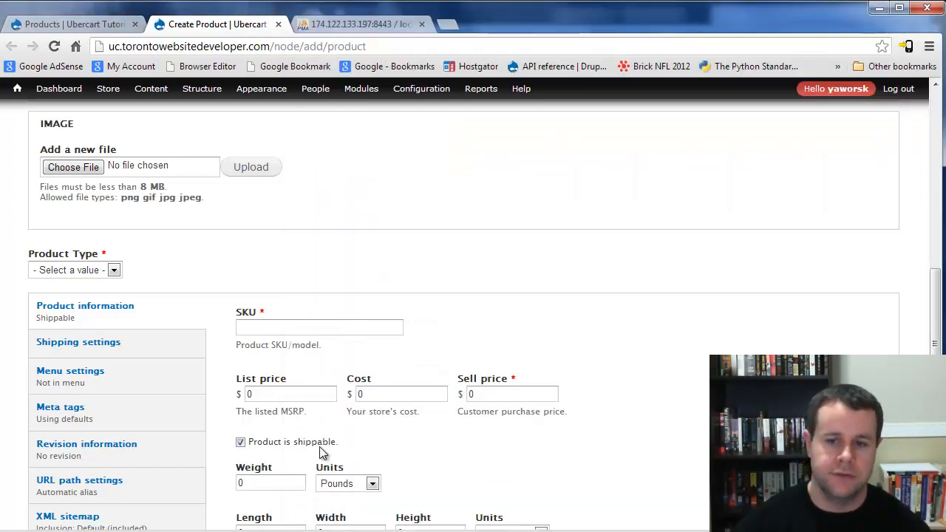
{"action": "scroll", "coordinate": [443, 443], "scroll_direction": "down", "scroll_amount": 1}
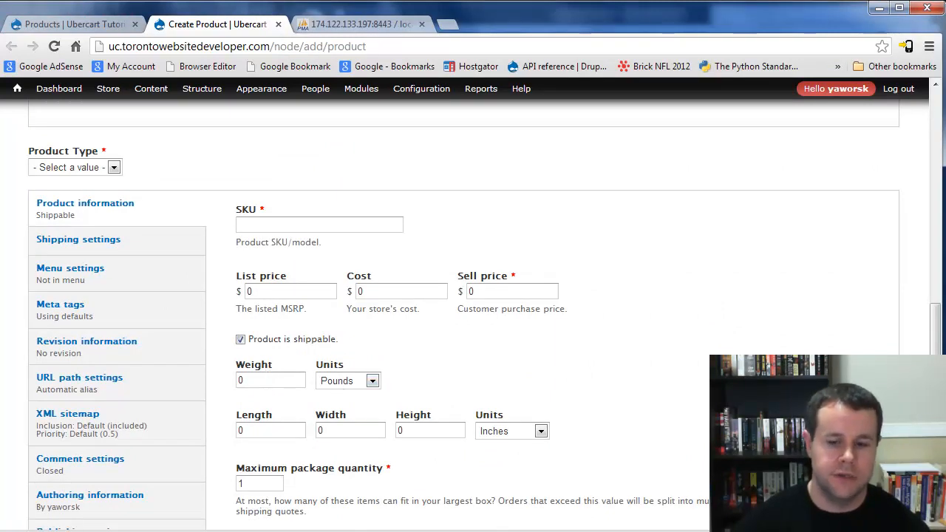
{"action": "key", "text": "alt+Tab"}
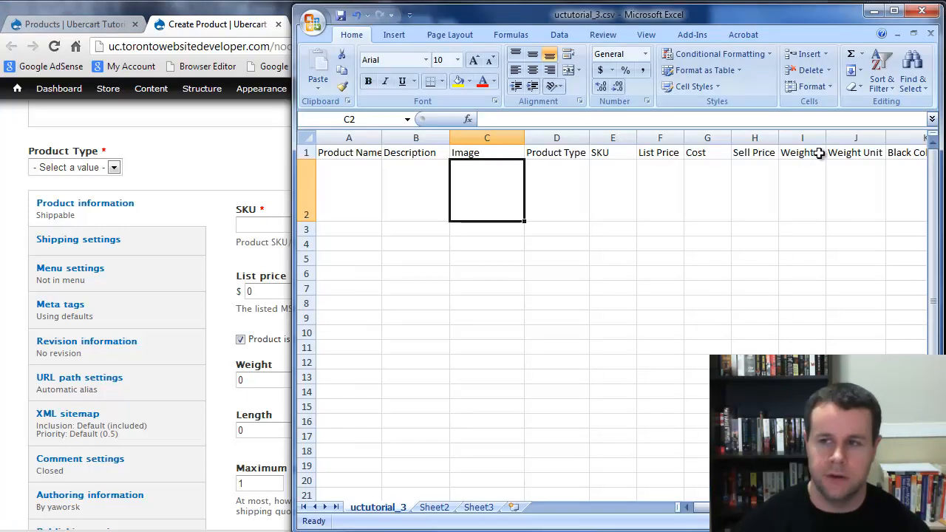
{"action": "left_click", "coordinate": [921, 507]}
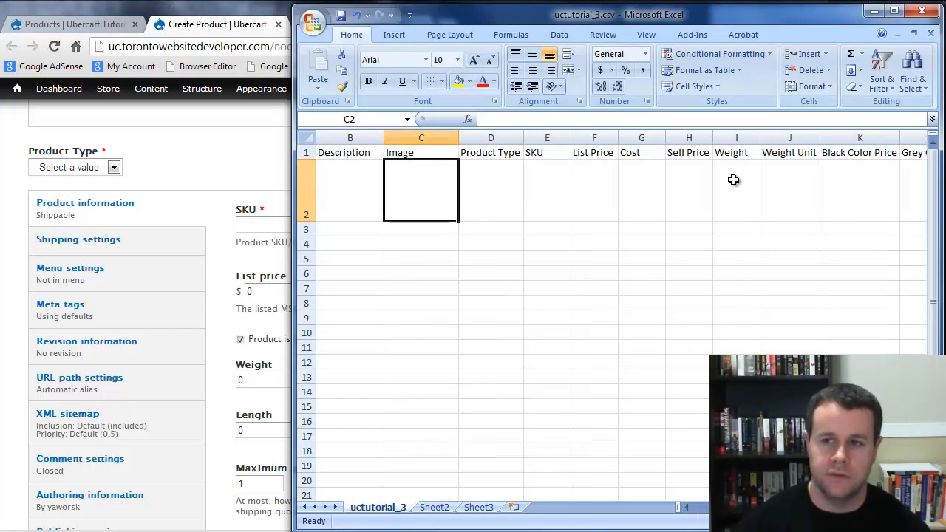
Switch back to the browser and look over the whole Create Product form, from Product Name to List position
{"action": "left_click", "coordinate": [232, 185]}
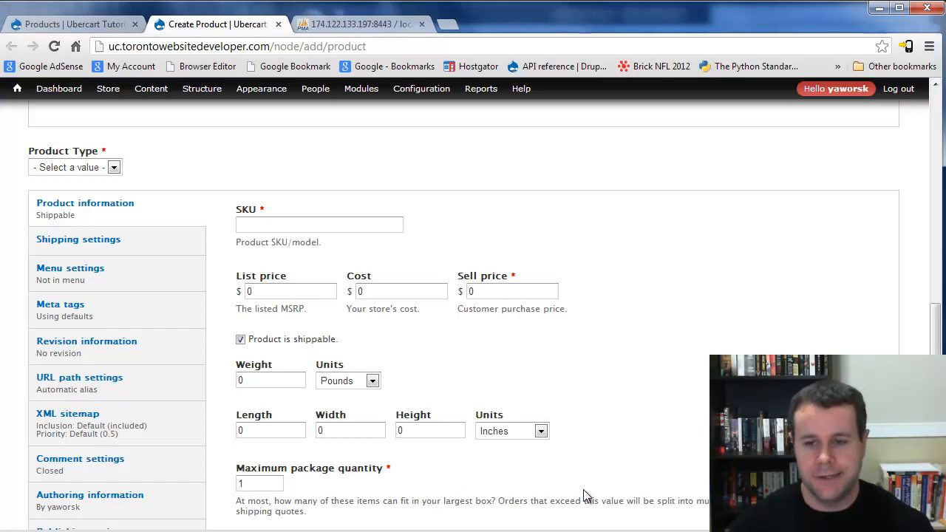
{"action": "scroll", "coordinate": [584, 491], "scroll_direction": "down", "scroll_amount": 1}
{"action": "scroll", "coordinate": [584, 492], "scroll_direction": "down", "scroll_amount": 2}
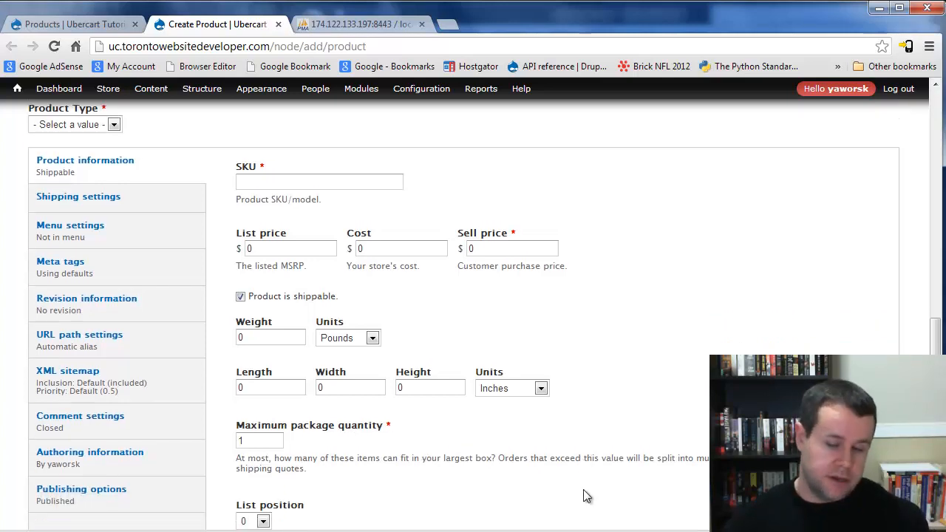
{"action": "scroll", "coordinate": [584, 497], "scroll_direction": "down", "scroll_amount": 2}
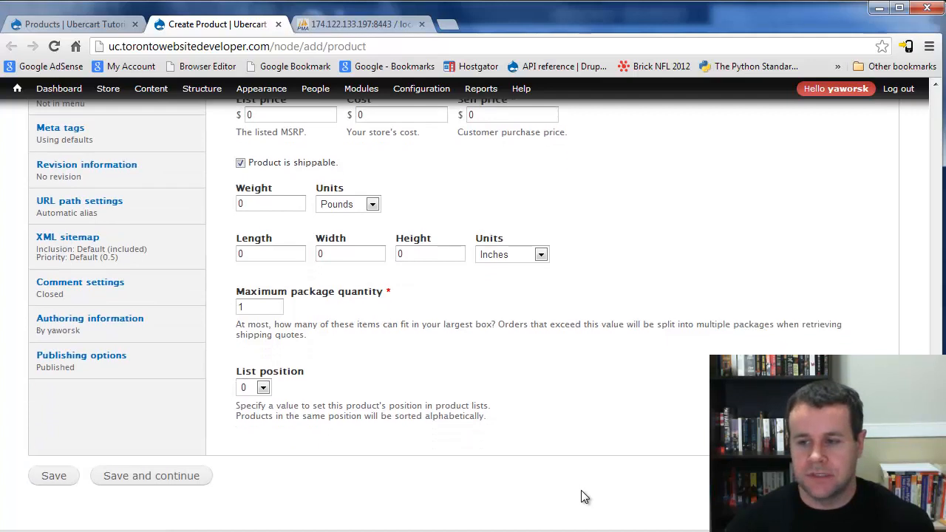
{"action": "scroll", "coordinate": [596, 467], "scroll_direction": "up", "scroll_amount": 5}
{"action": "scroll", "coordinate": [595, 468], "scroll_direction": "up", "scroll_amount": 8}
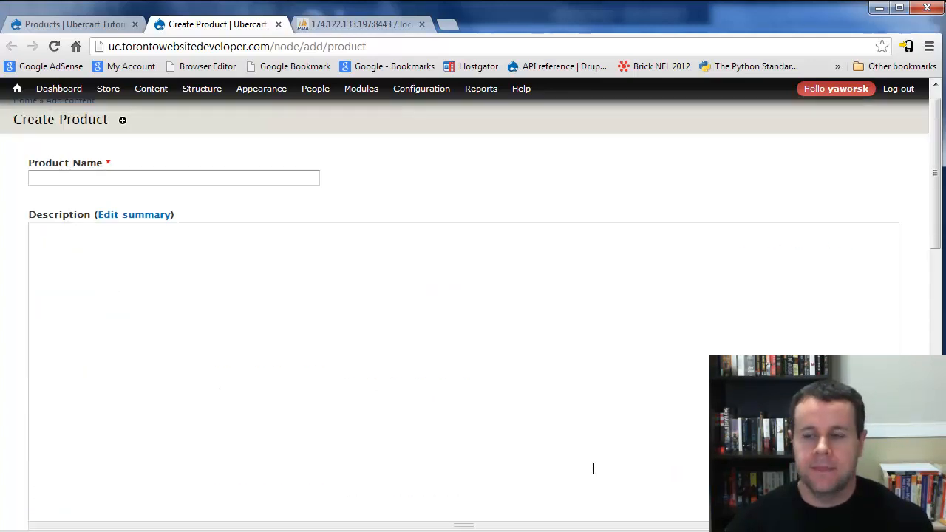
{"action": "scroll", "coordinate": [584, 450], "scroll_direction": "down", "scroll_amount": 12}
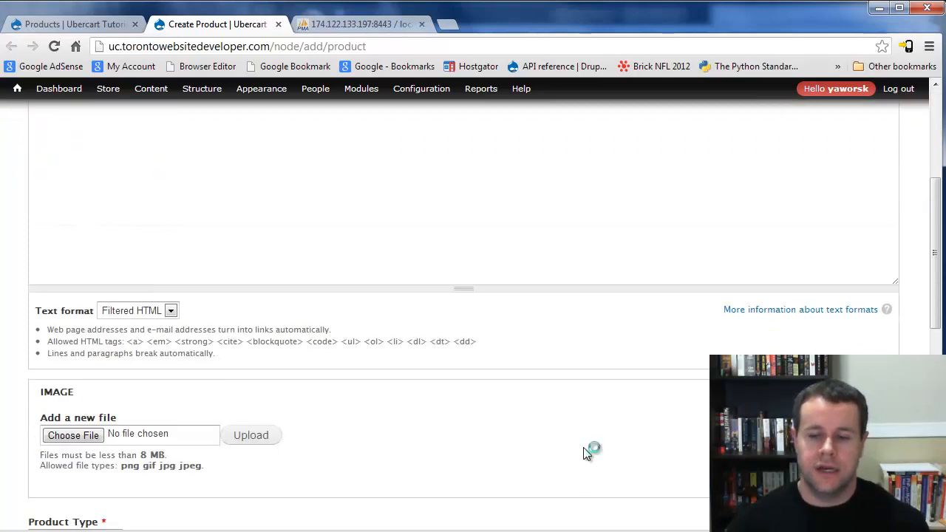
{"action": "scroll", "coordinate": [585, 465], "scroll_direction": "up", "scroll_amount": 12}
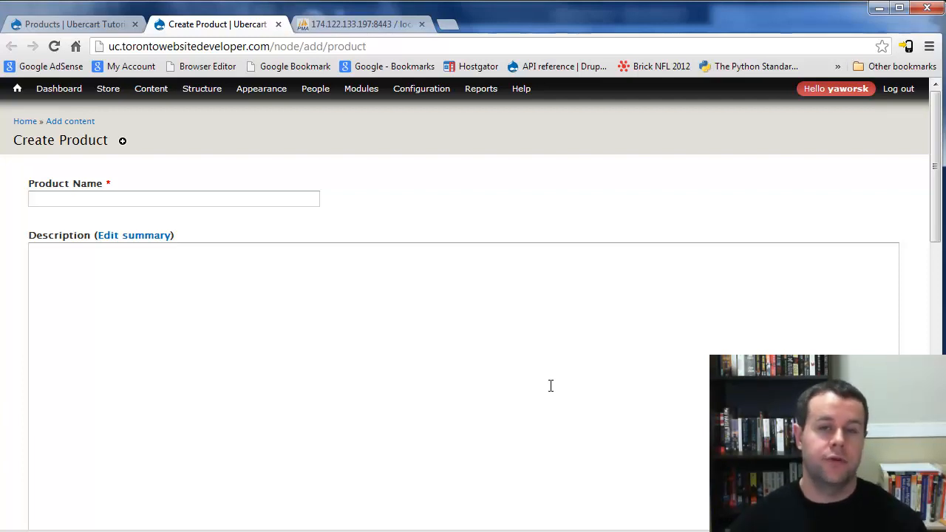
Return to the Products mapping page and compare its UC and UCA targets with the color price columns in the Excel file
{"action": "left_click", "coordinate": [23, 24]}
{"action": "left_click", "coordinate": [522, 337]}
{"action": "left_click_drag", "start_coordinate": [527, 393], "coordinate": [521, 507]}
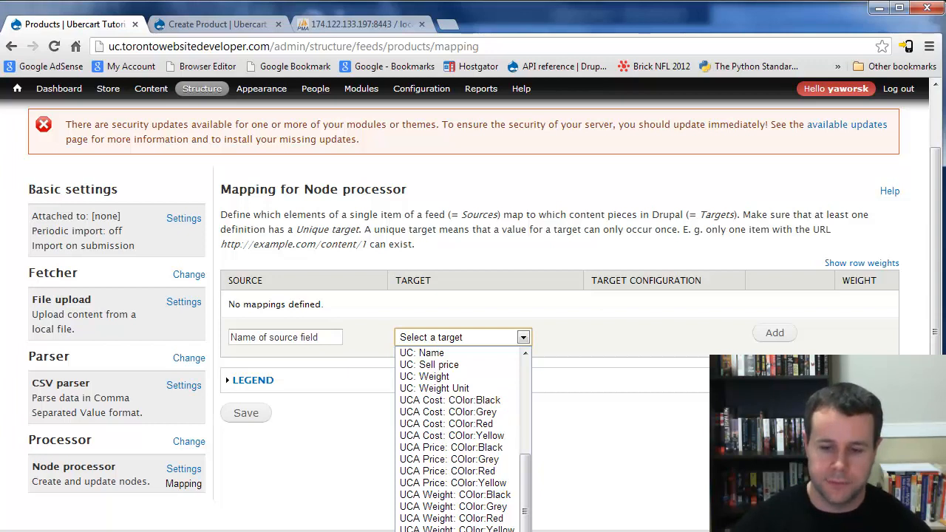
{"action": "key", "text": "alt+Tab"}
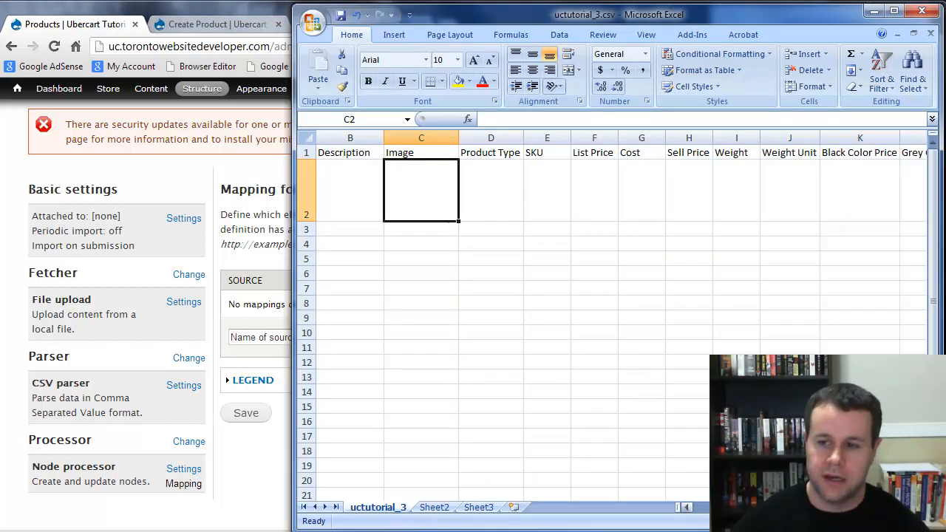
{"action": "left_click", "coordinate": [920, 508]}
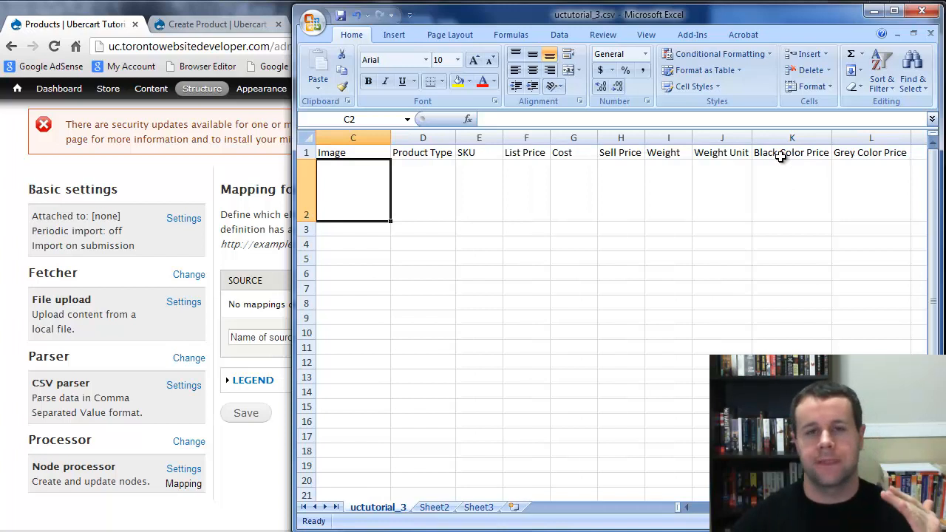
{"action": "left_click", "coordinate": [270, 267]}
{"action": "left_click", "coordinate": [523, 337]}
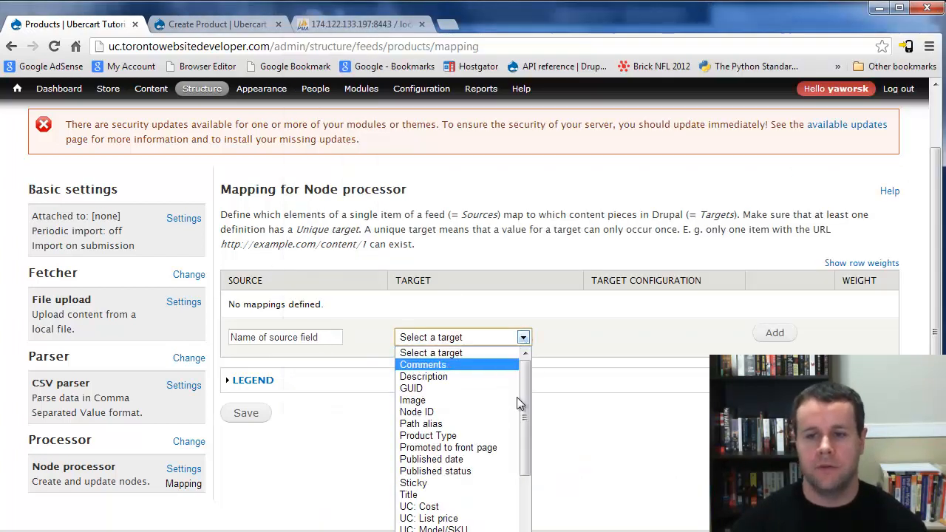
{"action": "left_click_drag", "start_coordinate": [523, 397], "coordinate": [526, 510]}
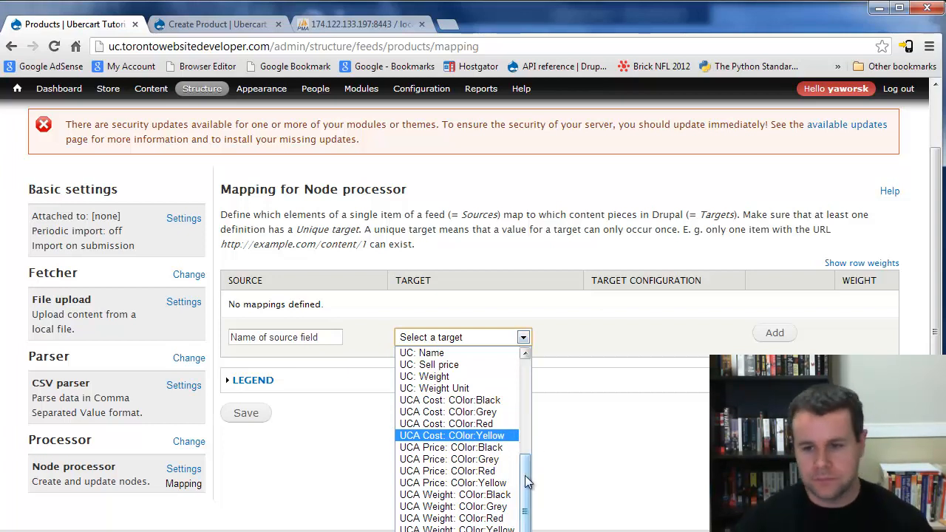
{"action": "left_click_drag", "start_coordinate": [525, 477], "coordinate": [517, 366]}
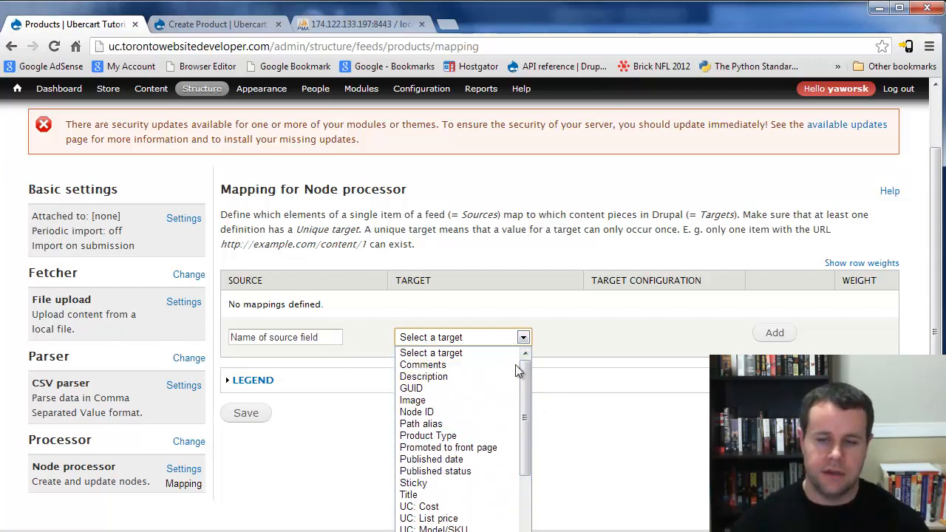
{"action": "left_click", "coordinate": [380, 329]}
{"action": "left_click", "coordinate": [307, 340]}
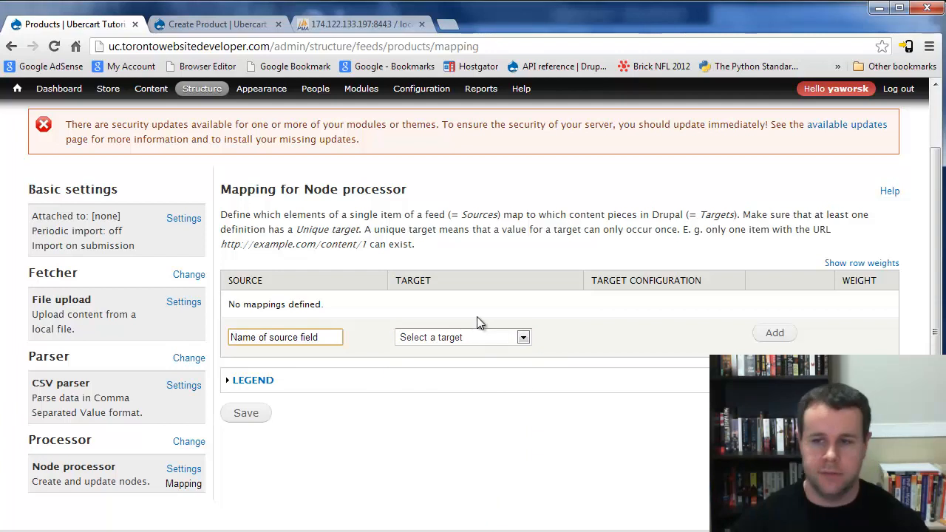
Open the Node processor mapping of the UC Products importer and review its source-to-target mappings, from Product Name to Black Color Price
{"action": "scroll", "coordinate": [527, 335], "scroll_direction": "up", "scroll_amount": 2}
{"action": "mouse_move", "coordinate": [198, 98]}
{"action": "mouse_move", "coordinate": [214, 129]}
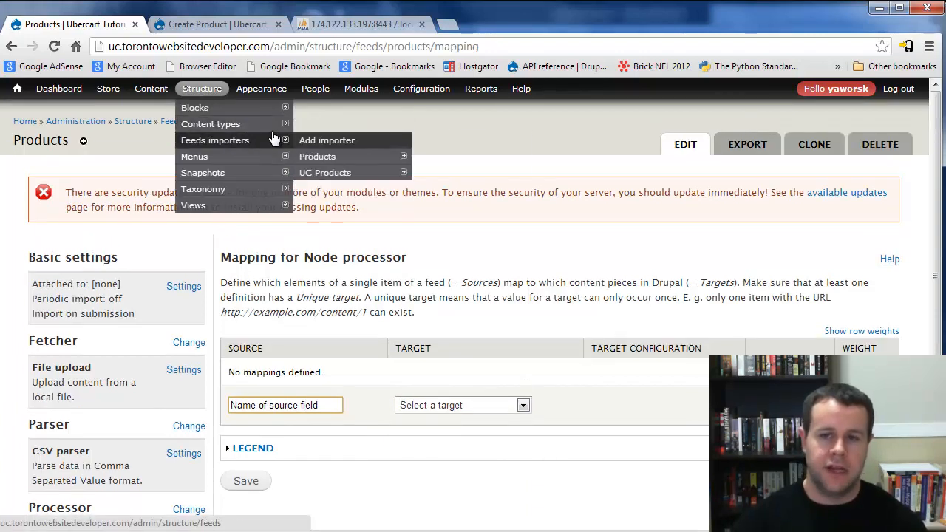
{"action": "mouse_move", "coordinate": [280, 141]}
{"action": "mouse_move", "coordinate": [323, 179]}
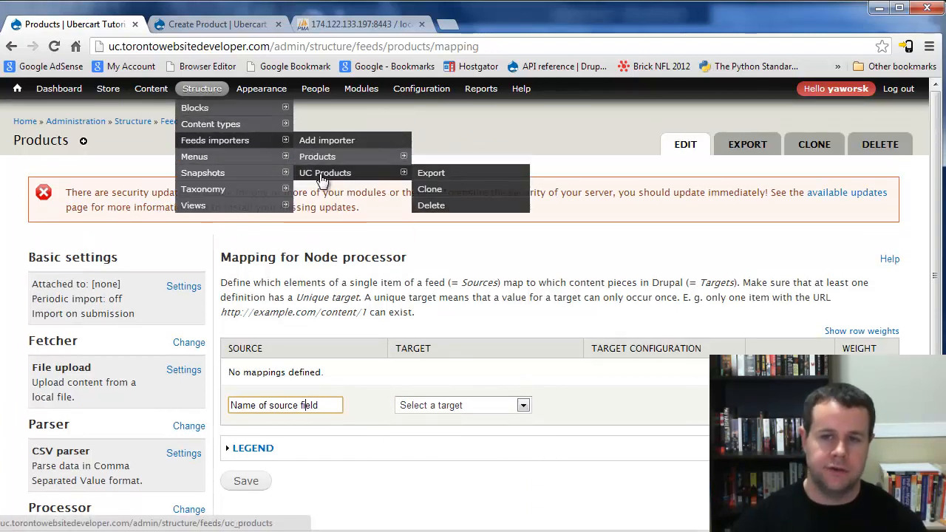
{"action": "left_click", "coordinate": [360, 177]}
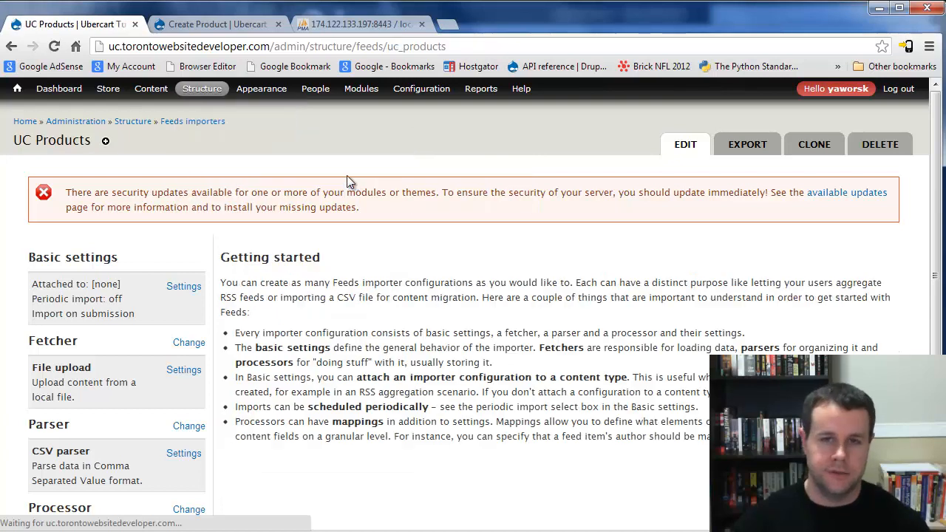
{"action": "scroll", "coordinate": [212, 399], "scroll_direction": "down", "scroll_amount": 2}
{"action": "left_click", "coordinate": [182, 484]}
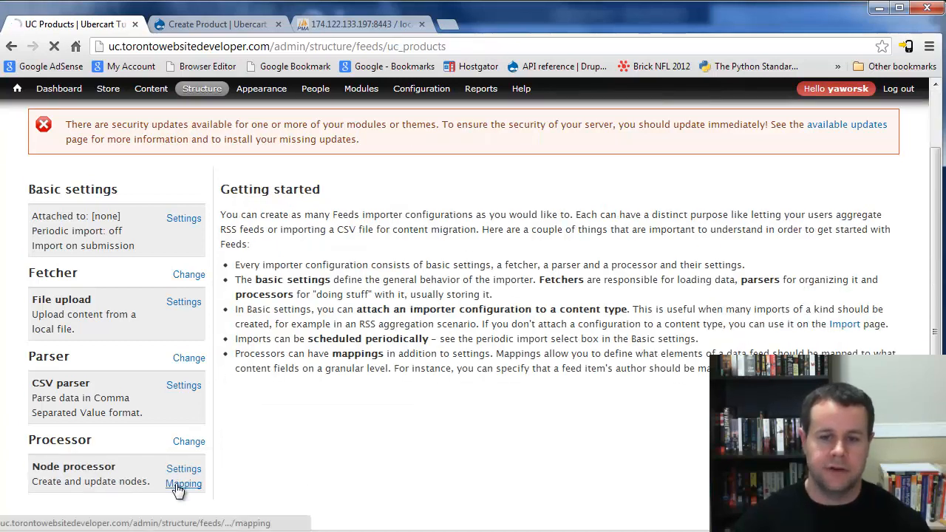
{"action": "scroll", "coordinate": [440, 381], "scroll_direction": "down", "scroll_amount": 1}
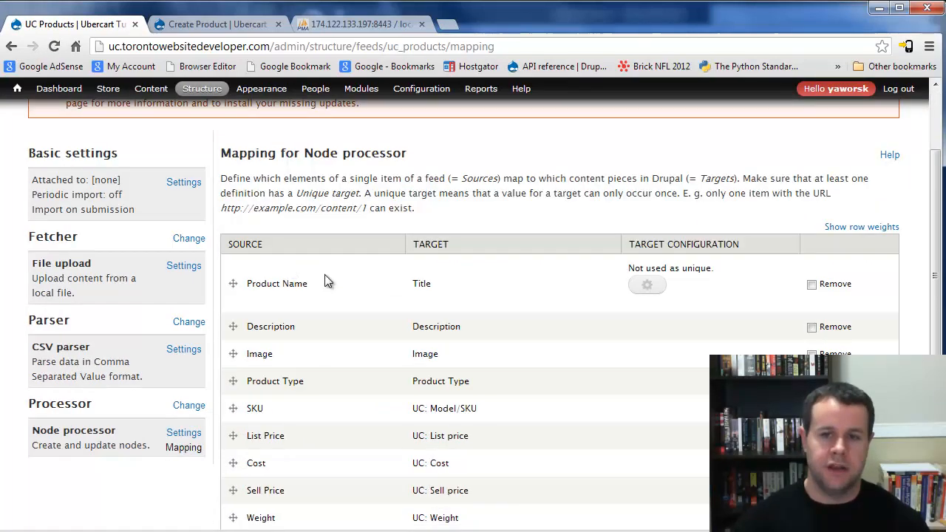
{"action": "scroll", "coordinate": [303, 273], "scroll_direction": "down", "scroll_amount": 3}
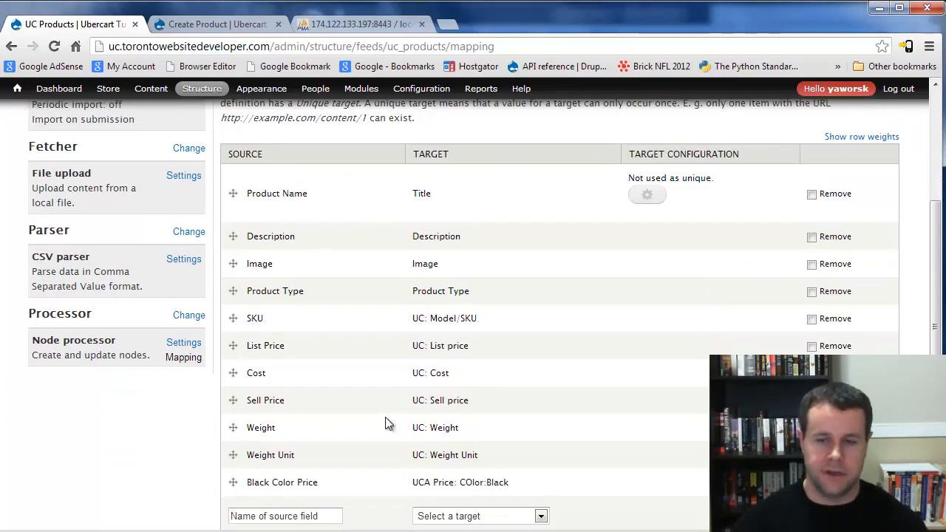
{"action": "scroll", "coordinate": [510, 433], "scroll_direction": "down", "scroll_amount": 1}
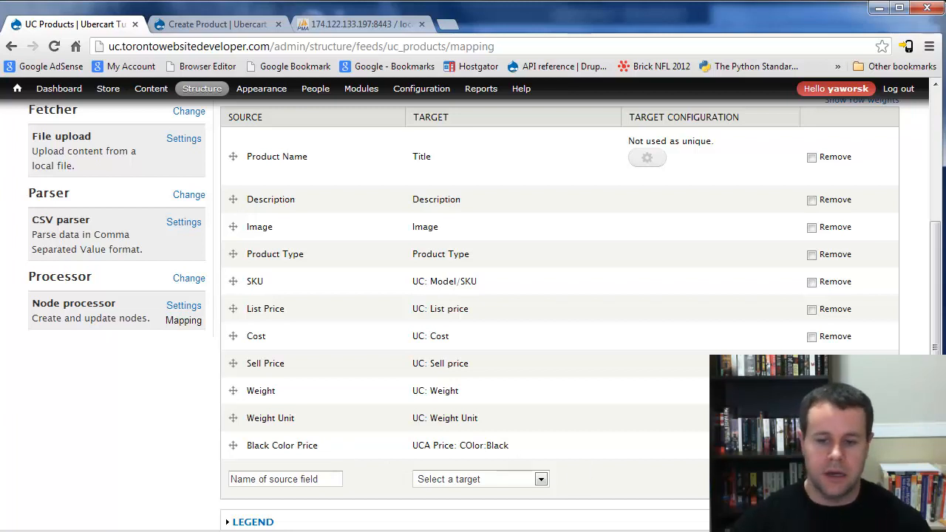
Switch to Excel and copy the header text Grey Color Price from cell L1 of uctutorial_3.csv
{"action": "key", "text": "alt+Tab"}
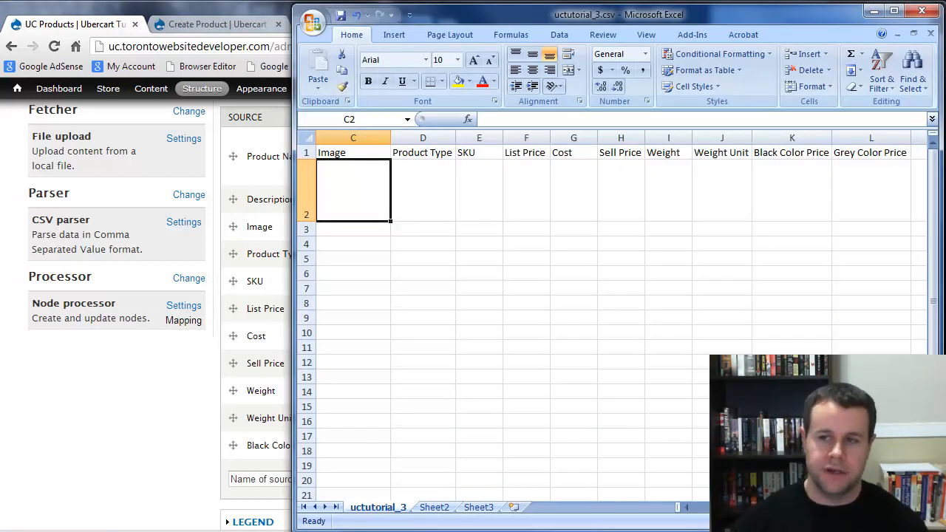
{"action": "double_click", "coordinate": [891, 153]}
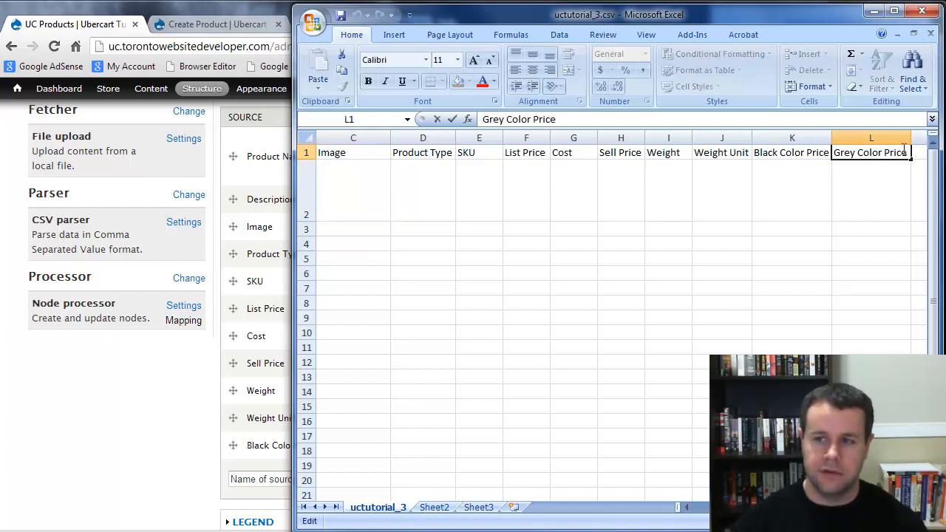
{"action": "left_click", "coordinate": [784, 168]}
{"action": "double_click", "coordinate": [867, 150]}
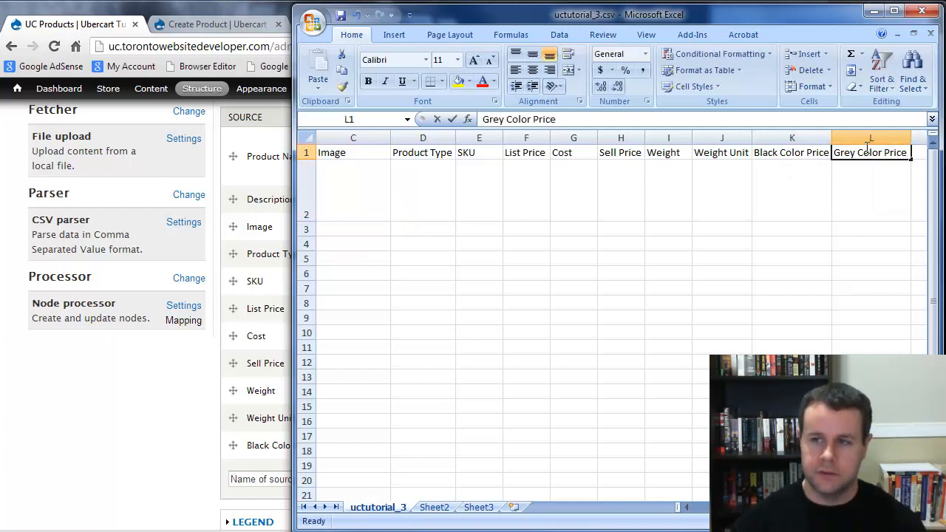
{"action": "double_click", "coordinate": [867, 149]}
{"action": "left_click_drag", "start_coordinate": [911, 153], "coordinate": [807, 157]}
{"action": "key", "text": "ctrl+c"}
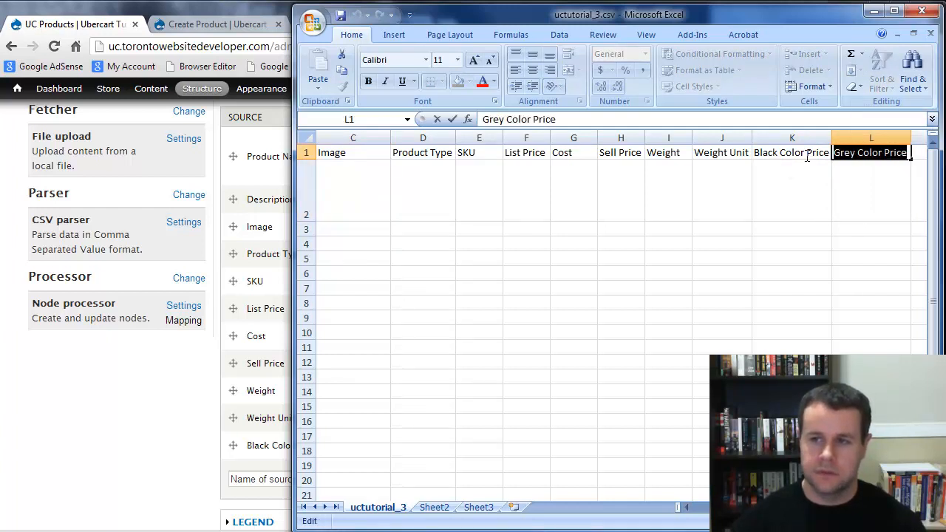
Back in the browser, map the source Grey Color Price to the target UCA Price: COlor:Grey and save the UC Products mapping
{"action": "left_click", "coordinate": [210, 469]}
{"action": "left_click_drag", "start_coordinate": [313, 480], "coordinate": [179, 488]}
{"action": "key", "text": "ctrl+v"}
{"action": "left_click", "coordinate": [490, 480]}
{"action": "scroll", "coordinate": [481, 510], "scroll_direction": "down", "scroll_amount": 8}
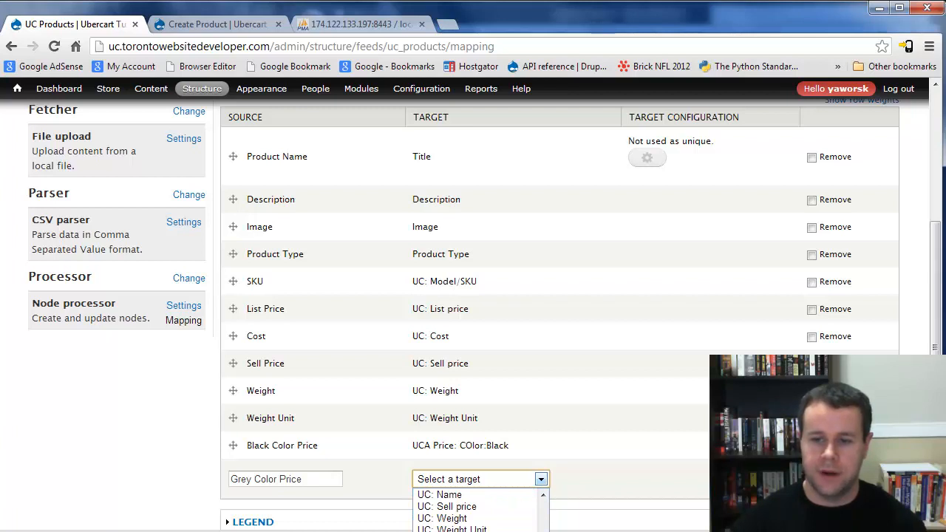
{"action": "left_click", "coordinate": [473, 530]}
{"action": "left_click", "coordinate": [826, 479]}
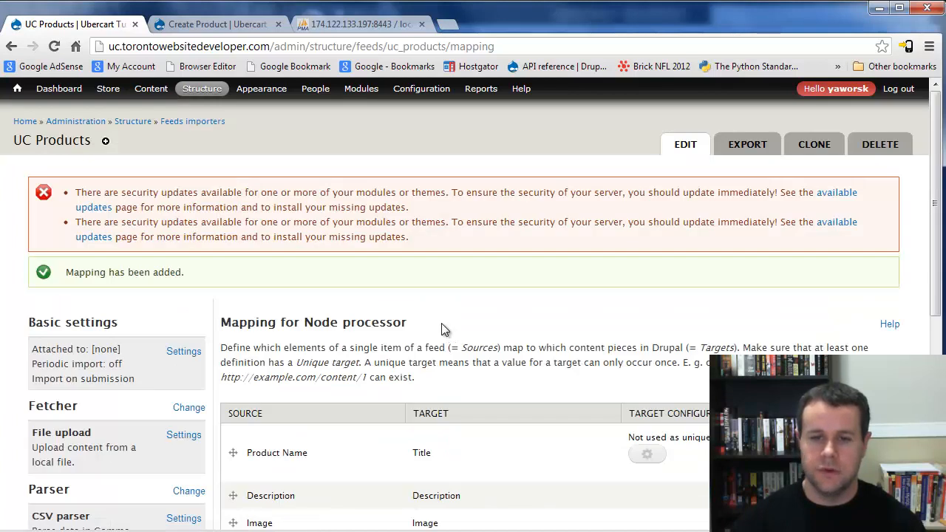
{"action": "scroll", "coordinate": [439, 323], "scroll_direction": "down", "scroll_amount": 5}
{"action": "left_click", "coordinate": [249, 482]}
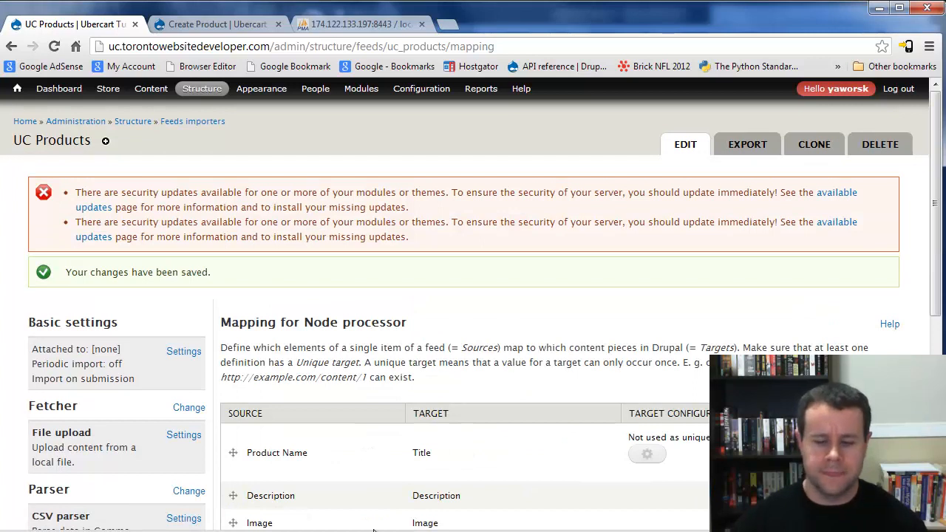
Review the saved color price mappings and check the cells under Grey Color Price and Black Color Price in the Excel file
{"action": "scroll", "coordinate": [466, 374], "scroll_direction": "down", "scroll_amount": 5}
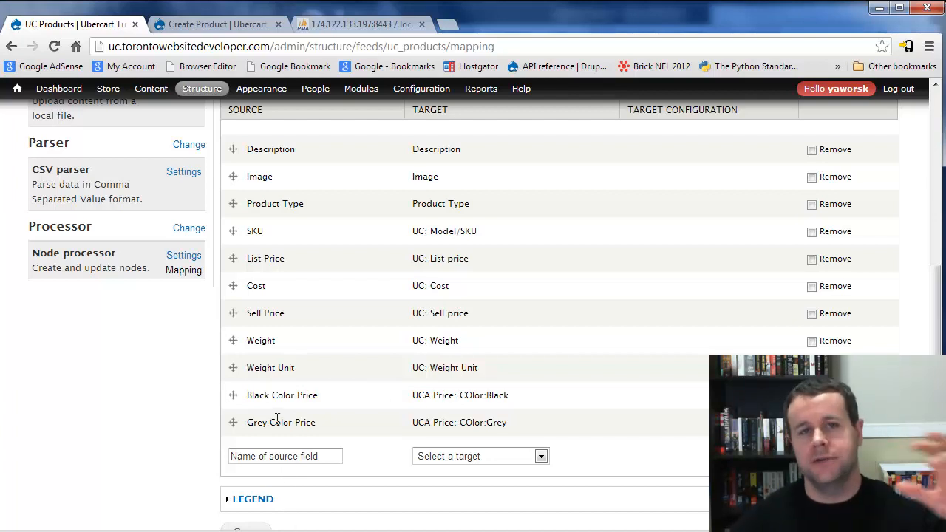
{"action": "key", "text": "alt+Tab"}
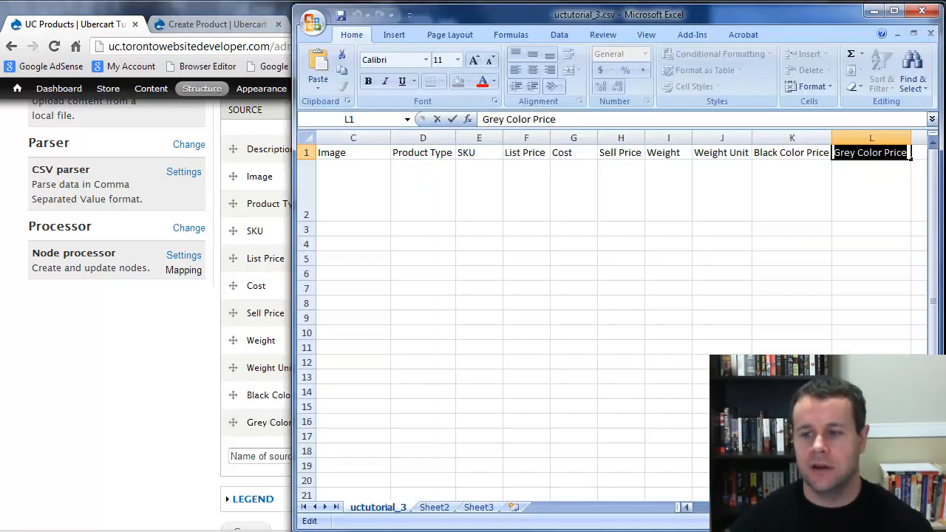
{"action": "left_click", "coordinate": [841, 194]}
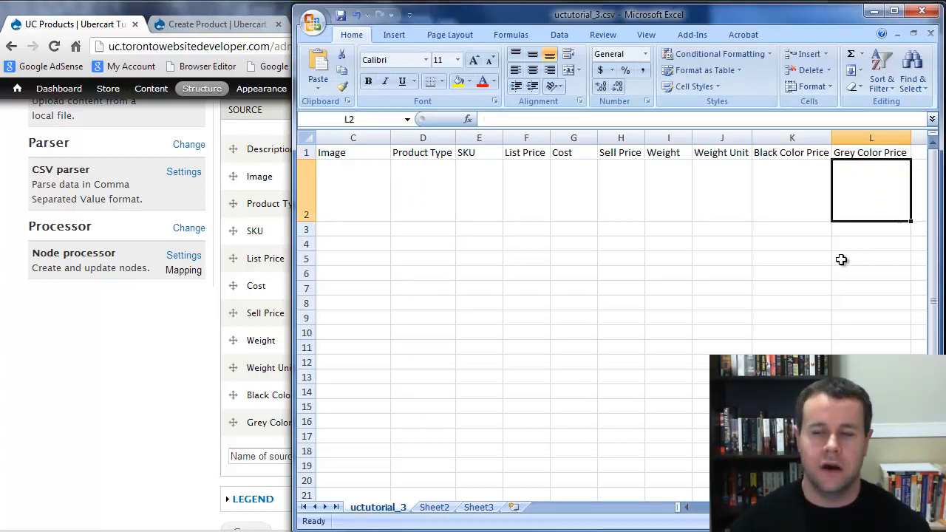
{"action": "left_click", "coordinate": [800, 192]}
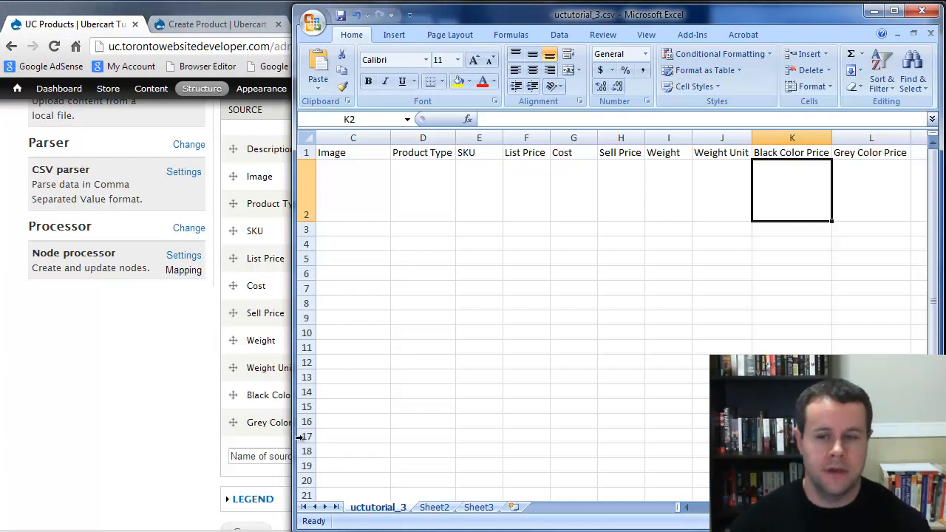
Paste the copied UC Series product row from Sheet2 into row 2 of the uctutorial_3 sheet and widen the Description column
{"action": "left_click", "coordinate": [877, 191]}
{"action": "left_click", "coordinate": [450, 507]}
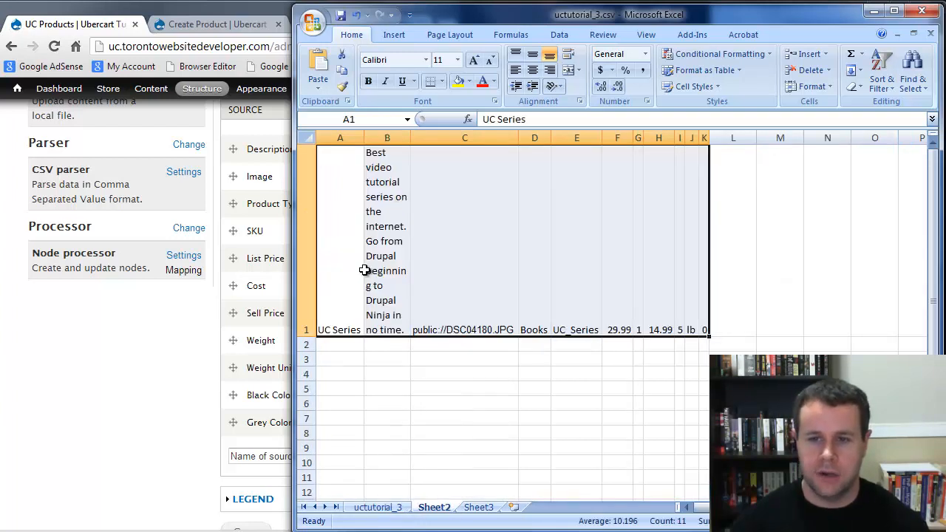
{"action": "left_click", "coordinate": [375, 507]}
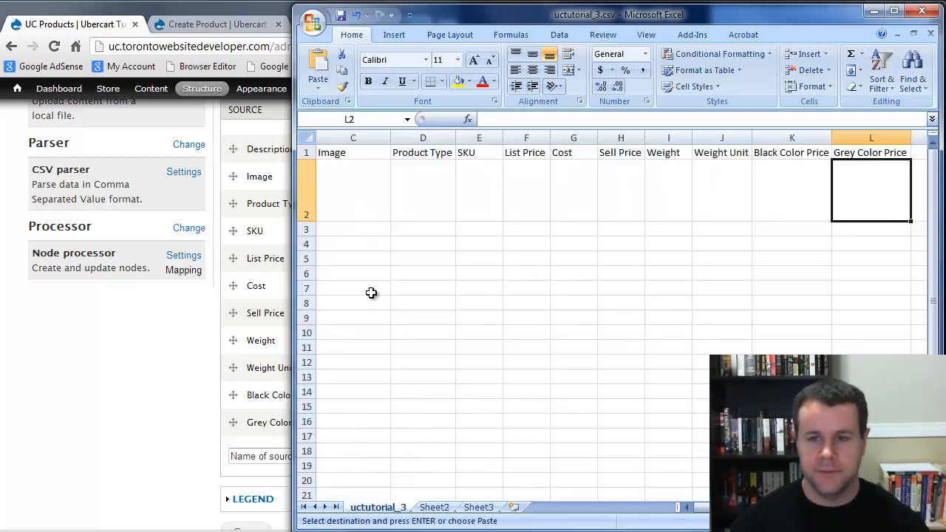
{"action": "left_click", "coordinate": [686, 507]}
{"action": "left_click", "coordinate": [686, 507]}
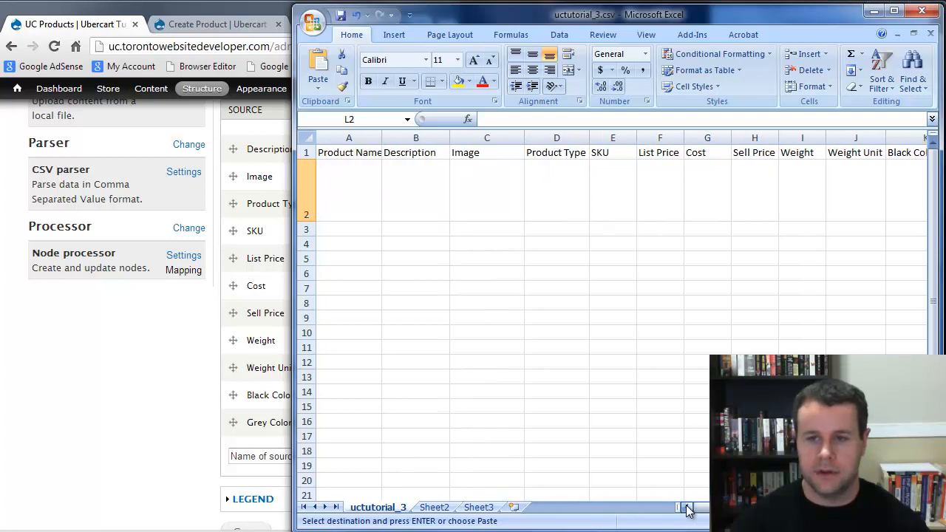
{"action": "left_click", "coordinate": [363, 184]}
{"action": "key", "text": "ctrl+v"}
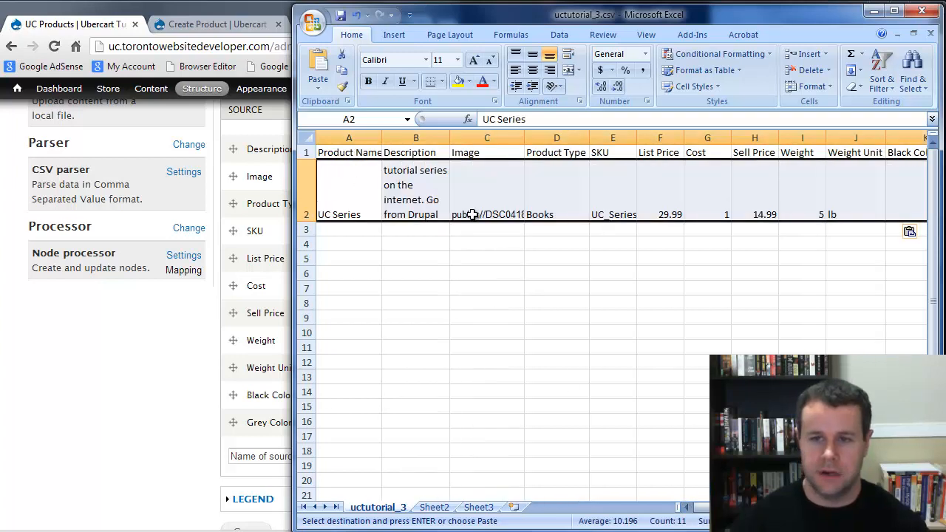
{"action": "left_click_drag", "start_coordinate": [450, 138], "coordinate": [533, 138]}
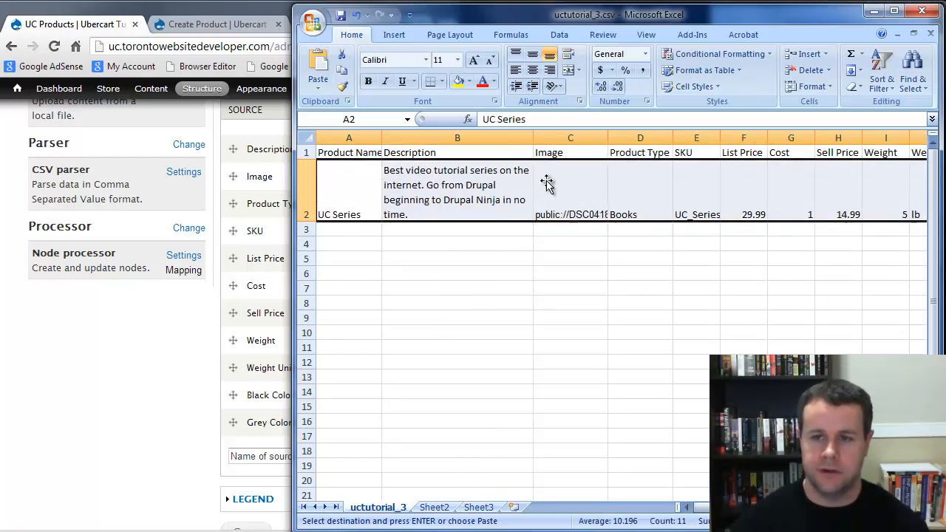
Enter 5 as the Grey Color Price of the UC Series product in cell L2
{"action": "left_click_drag", "start_coordinate": [768, 507], "coordinate": [810, 507]}
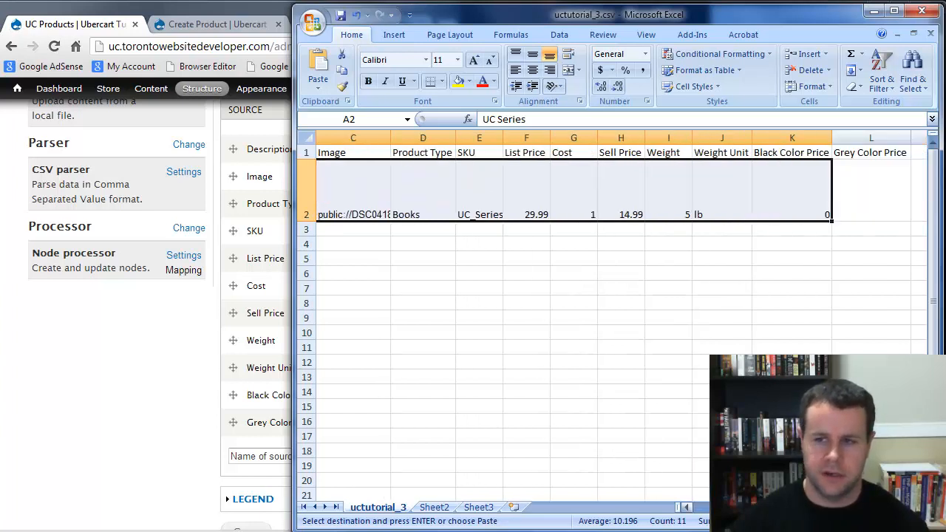
{"action": "left_click", "coordinate": [792, 198]}
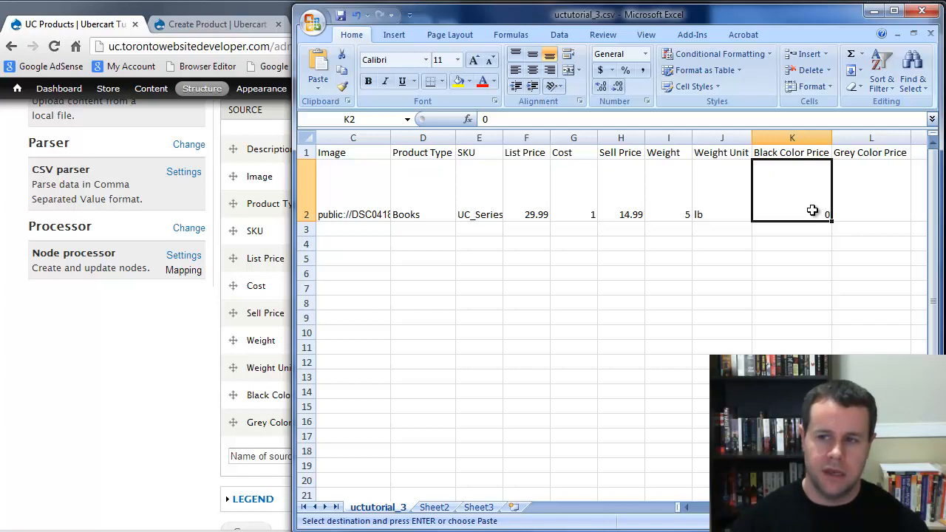
{"action": "left_click", "coordinate": [878, 209]}
{"action": "type", "text": "5"}
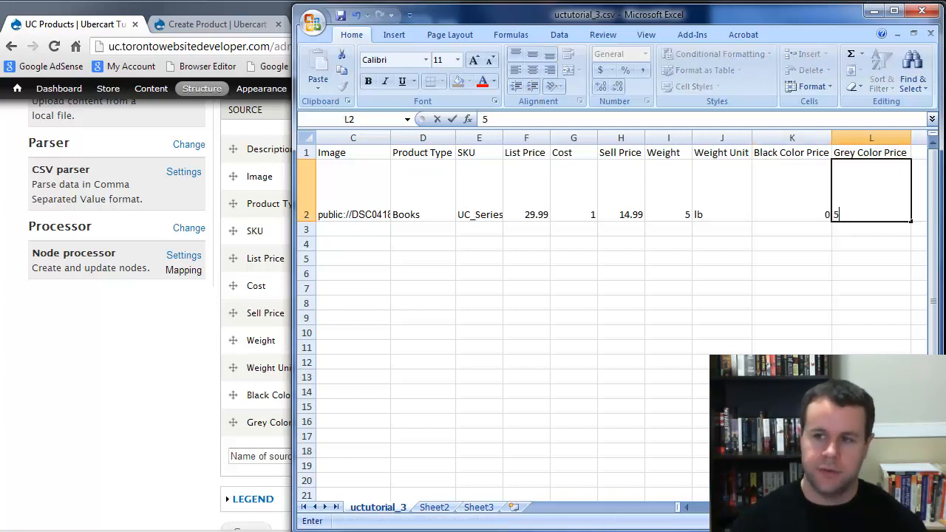
{"action": "left_click", "coordinate": [871, 421]}
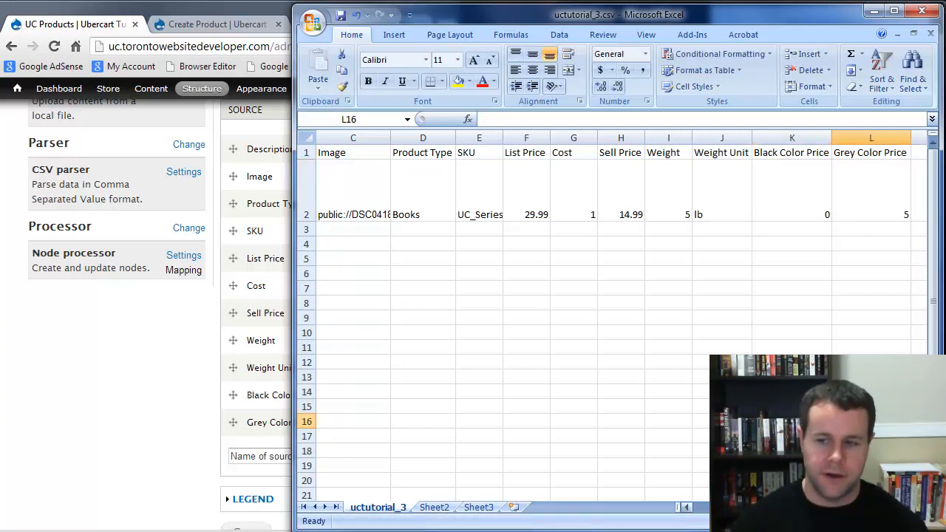
Fit the Image column's width to the file path in cell C2
{"action": "left_click_drag", "start_coordinate": [802, 507], "coordinate": [765, 508]}
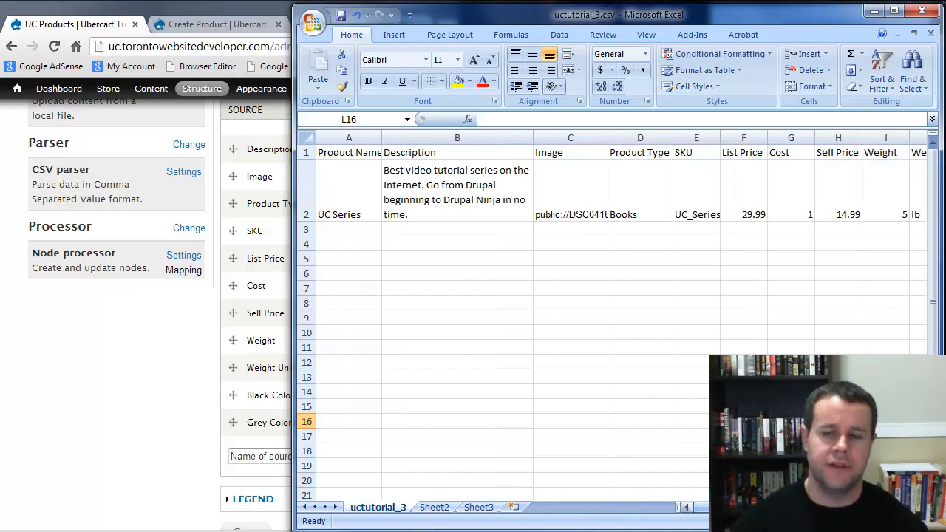
{"action": "left_click", "coordinate": [580, 196]}
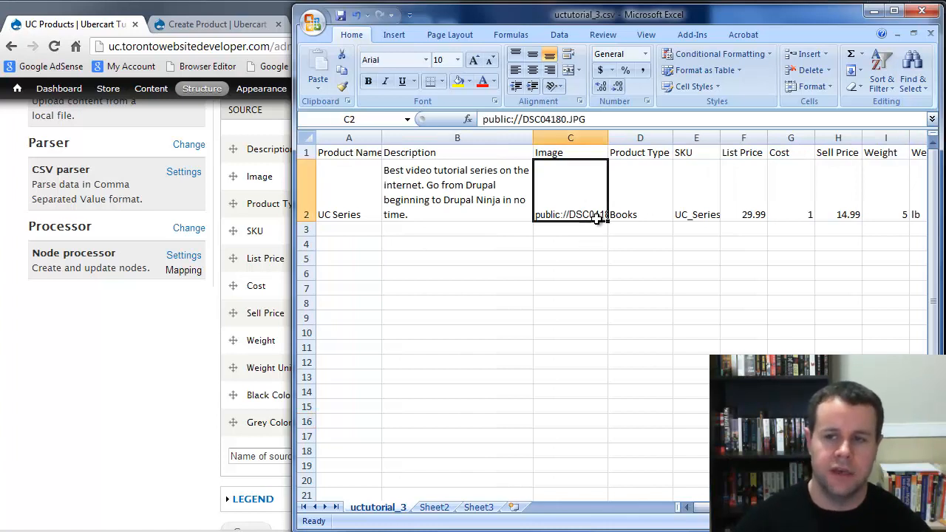
{"action": "double_click", "coordinate": [610, 130]}
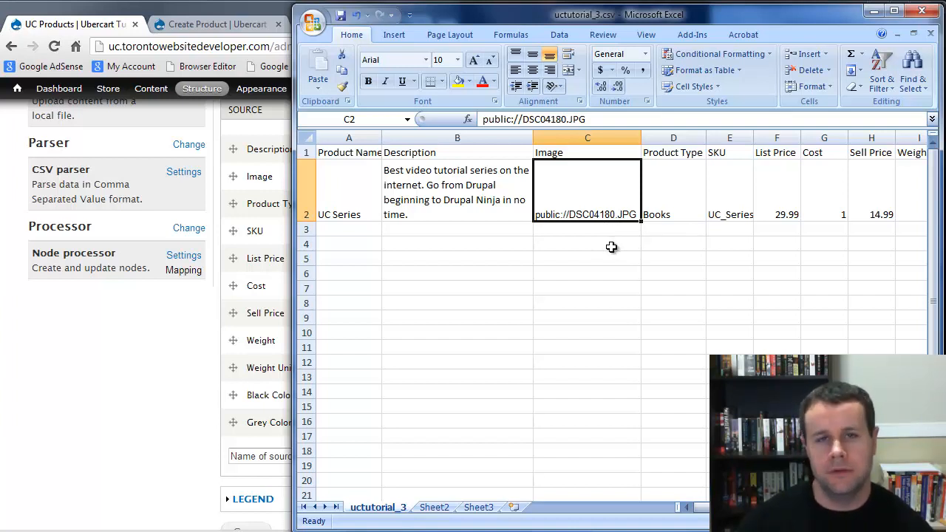
In the browser, open the Product content type's Image field and check its file directory and upload destination settings
{"action": "left_click", "coordinate": [268, 13]}
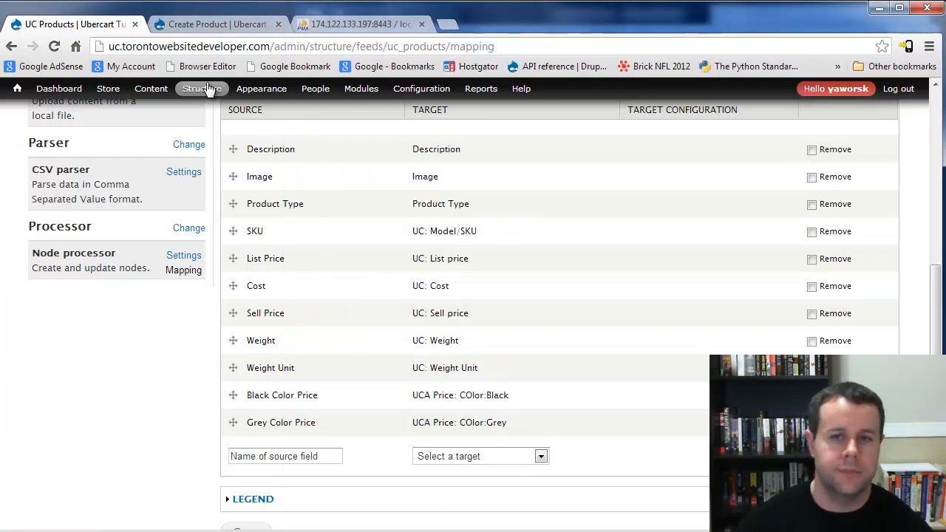
{"action": "mouse_move", "coordinate": [203, 90]}
{"action": "mouse_move", "coordinate": [233, 132]}
{"action": "mouse_move", "coordinate": [342, 179]}
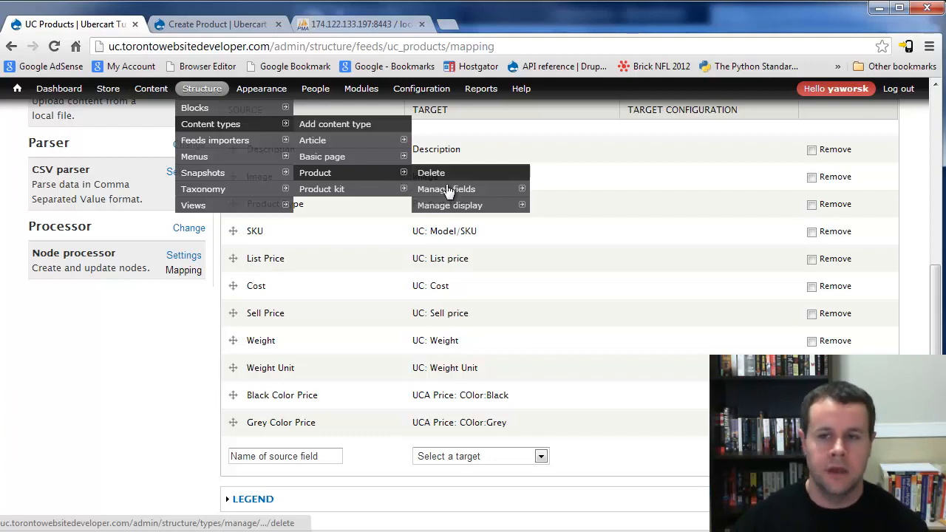
{"action": "mouse_move", "coordinate": [458, 190]}
{"action": "left_click", "coordinate": [549, 207]}
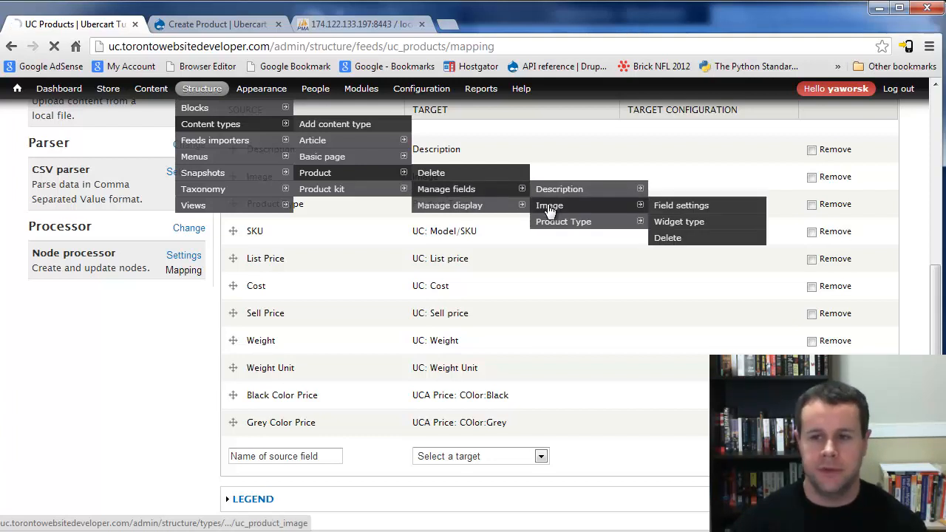
{"action": "scroll", "coordinate": [214, 325], "scroll_direction": "down", "scroll_amount": 5}
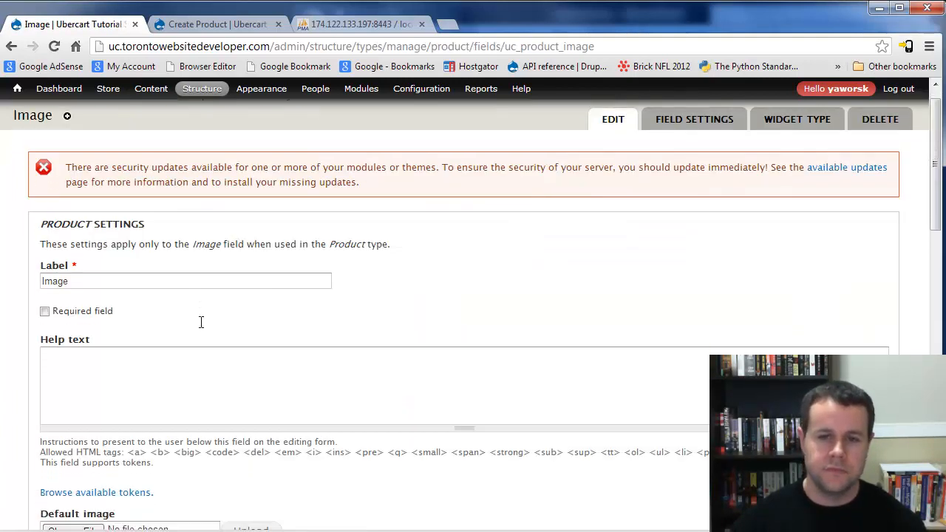
{"action": "left_click", "coordinate": [73, 320]}
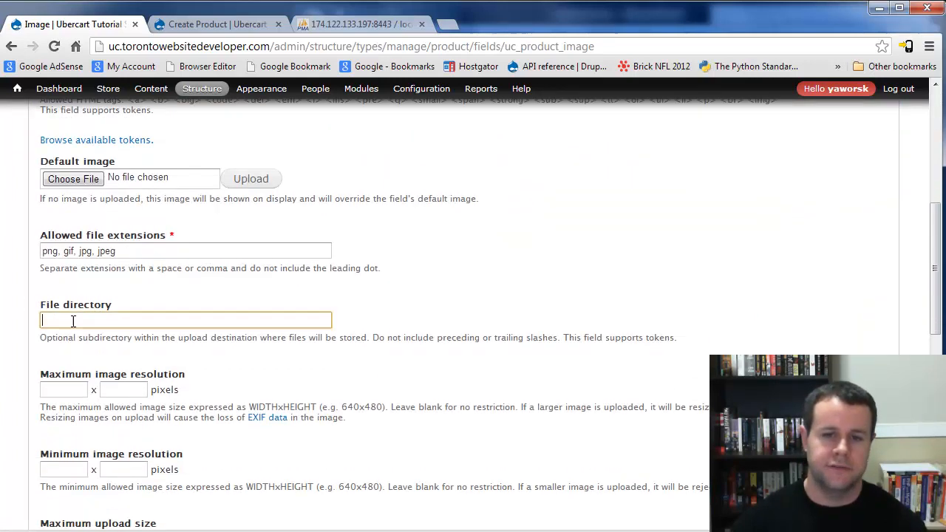
{"action": "scroll", "coordinate": [129, 334], "scroll_direction": "up", "scroll_amount": 5}
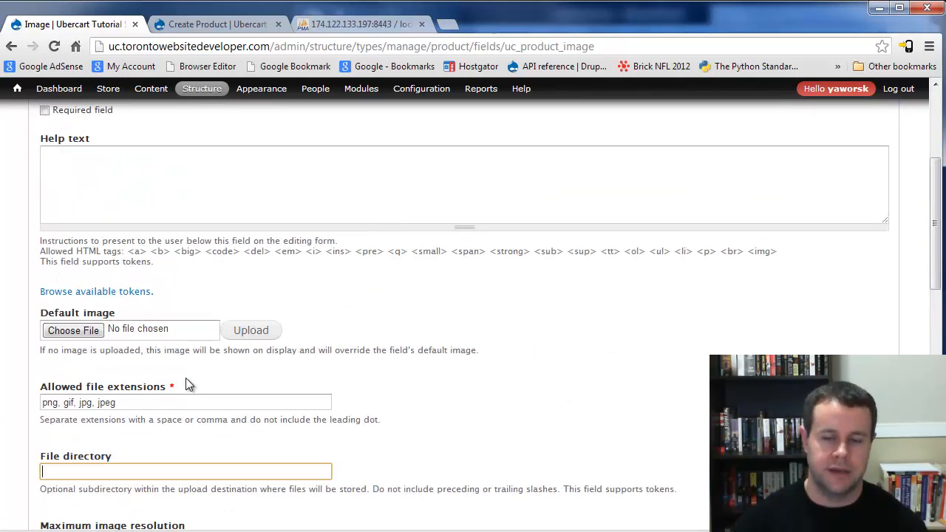
{"action": "left_click", "coordinate": [724, 147]}
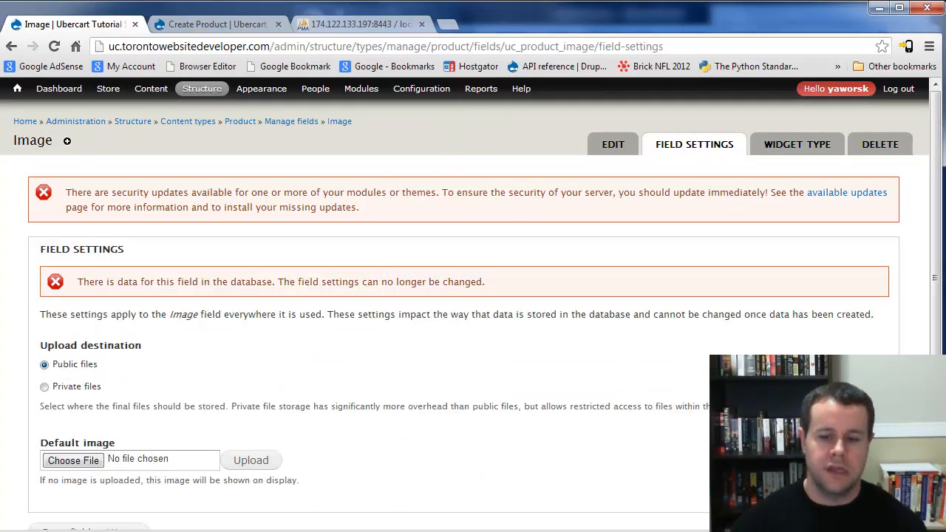
Compare the CSV image path with the uri of DSC04180.JPG in the file_managed table in phpMyAdmin
{"action": "key", "text": "alt+Tab"}
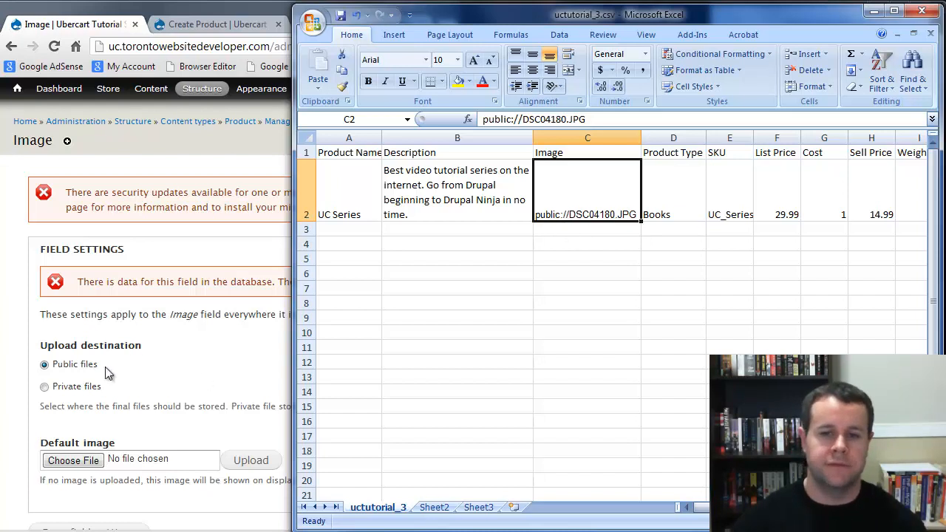
{"action": "left_click", "coordinate": [224, 333]}
{"action": "left_click", "coordinate": [350, 21]}
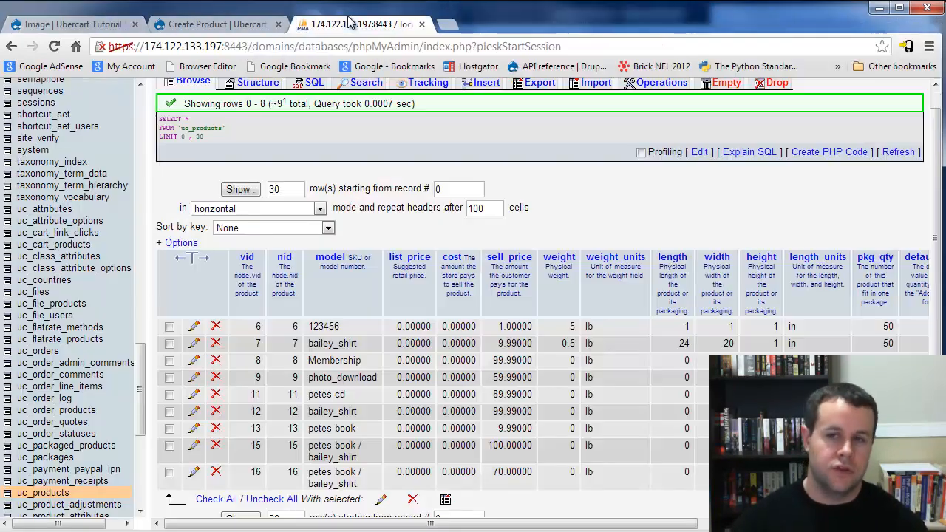
{"action": "left_click_drag", "start_coordinate": [140, 353], "coordinate": [143, 179]}
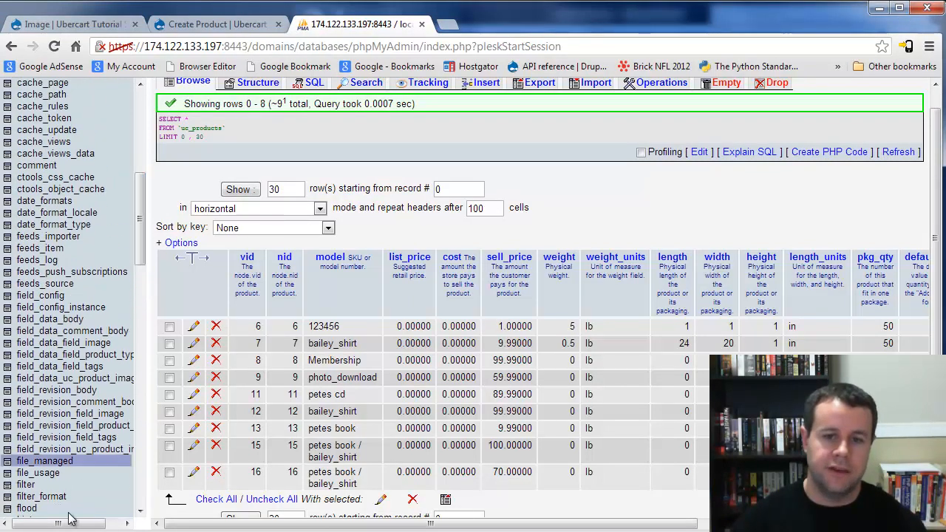
{"action": "left_click", "coordinate": [63, 463]}
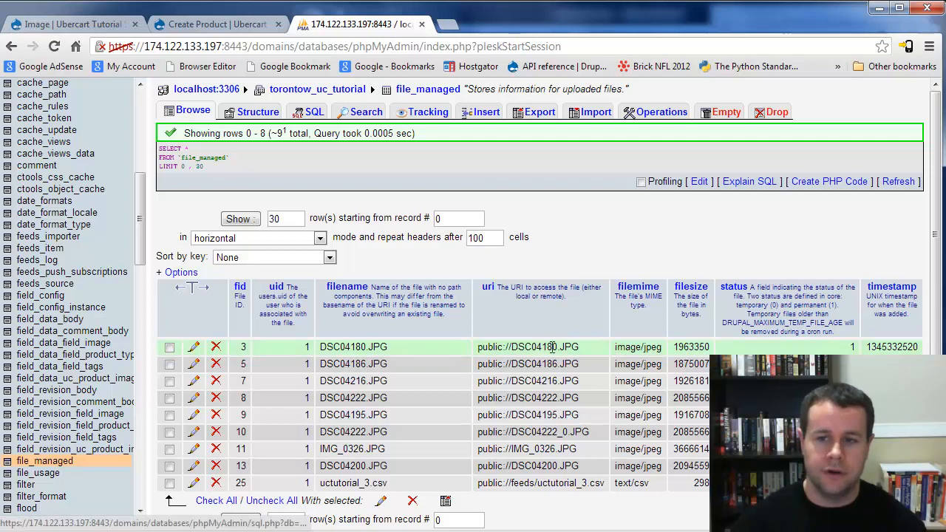
{"action": "left_click_drag", "start_coordinate": [579, 347], "coordinate": [479, 349]}
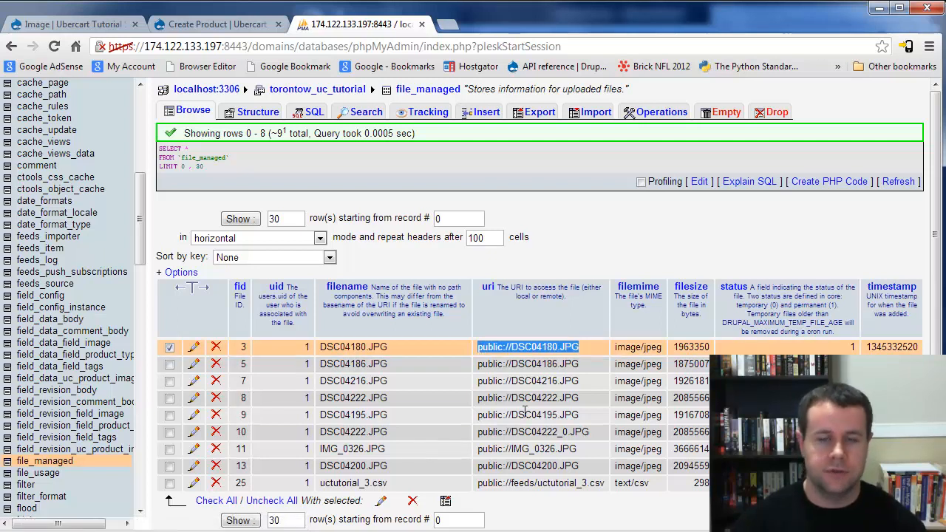
{"action": "left_click", "coordinate": [512, 347]}
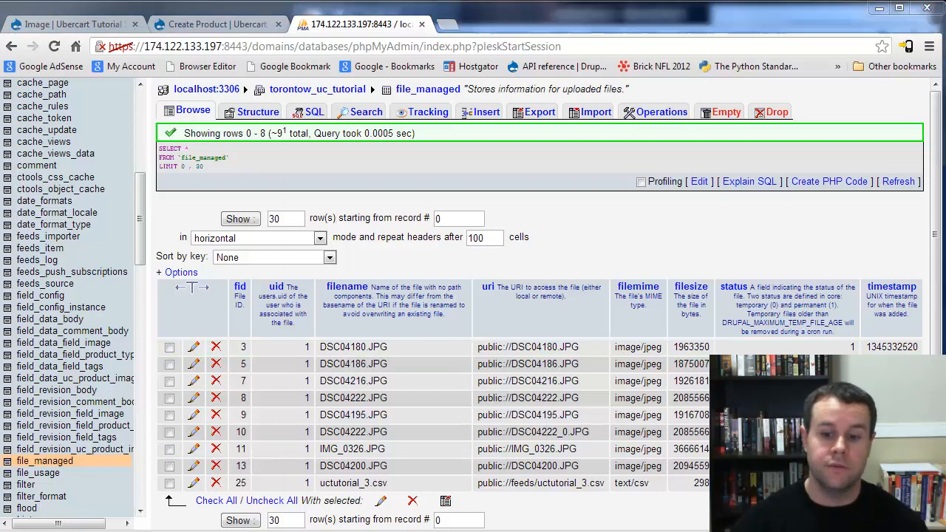
Check the remaining product columns in Excel, then examine the weight Units options on the browser's Create Product form
{"action": "key", "text": "alt+Tab"}
{"action": "left_click_drag", "start_coordinate": [698, 508], "coordinate": [721, 508]}
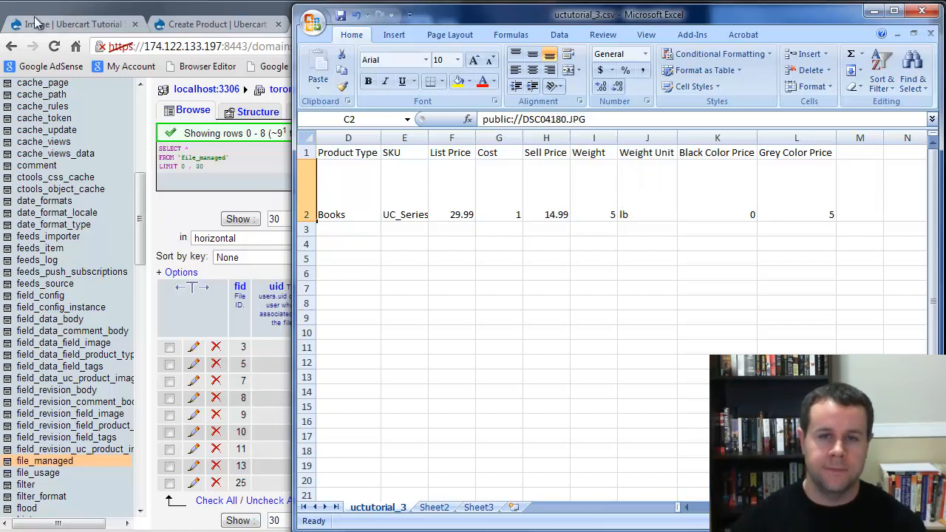
{"action": "key", "text": "alt+Tab"}
{"action": "key", "text": "alt+Left"}
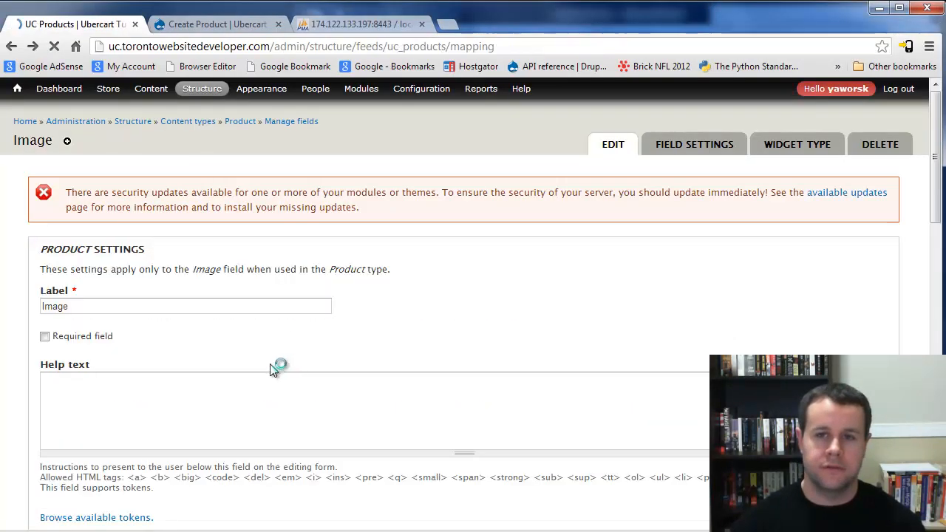
{"action": "left_click", "coordinate": [226, 28]}
{"action": "scroll", "coordinate": [334, 285], "scroll_direction": "down", "scroll_amount": 10}
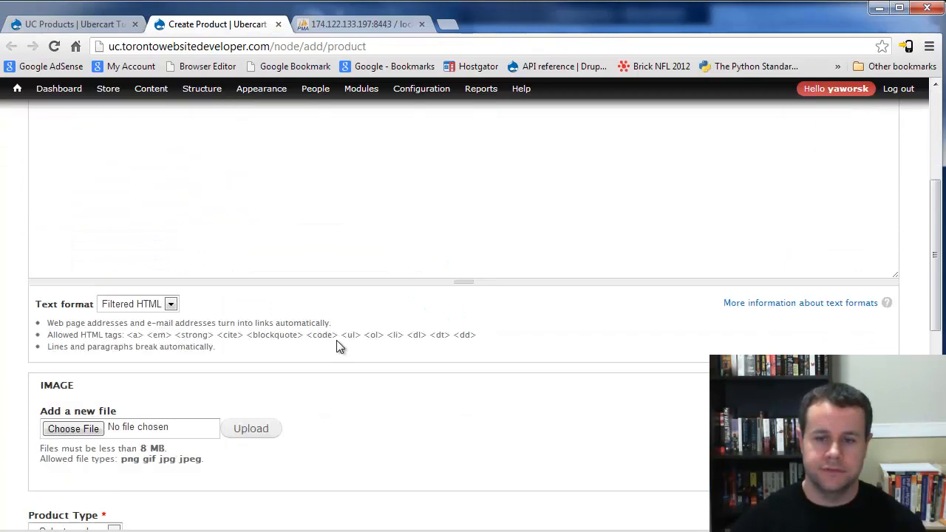
{"action": "scroll", "coordinate": [478, 397], "scroll_direction": "down", "scroll_amount": 1}
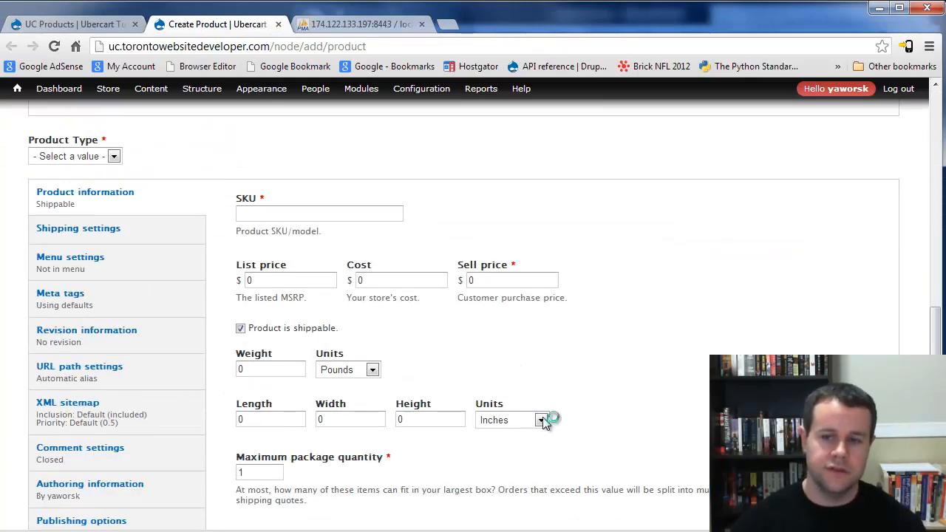
{"action": "left_click", "coordinate": [362, 369]}
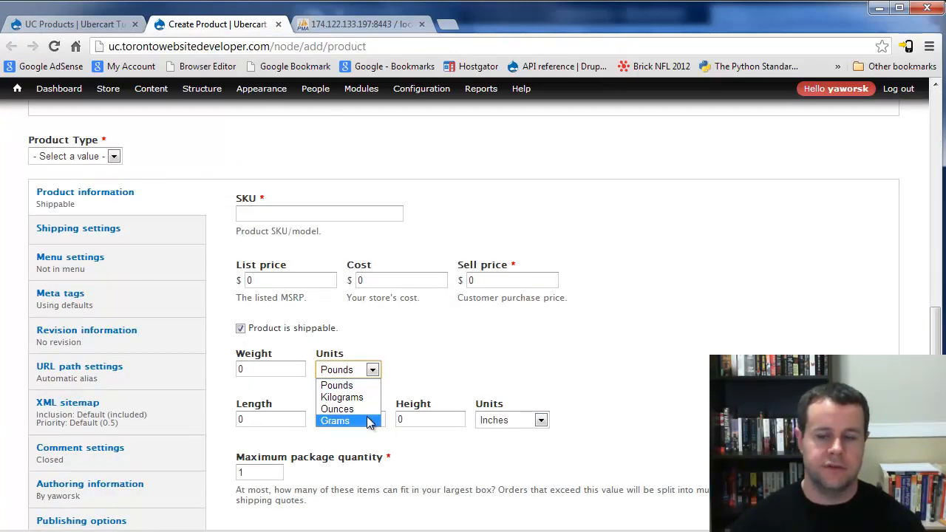
{"action": "left_click", "coordinate": [368, 386]}
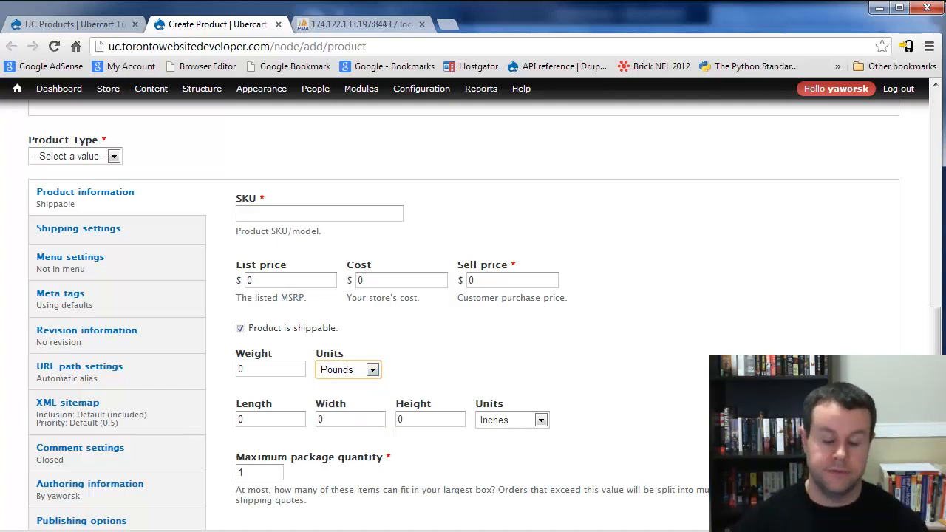
Compare the Weight Unit value in the Excel file with the weight Units choices on the Create Product form
{"action": "key", "text": "alt+Tab"}
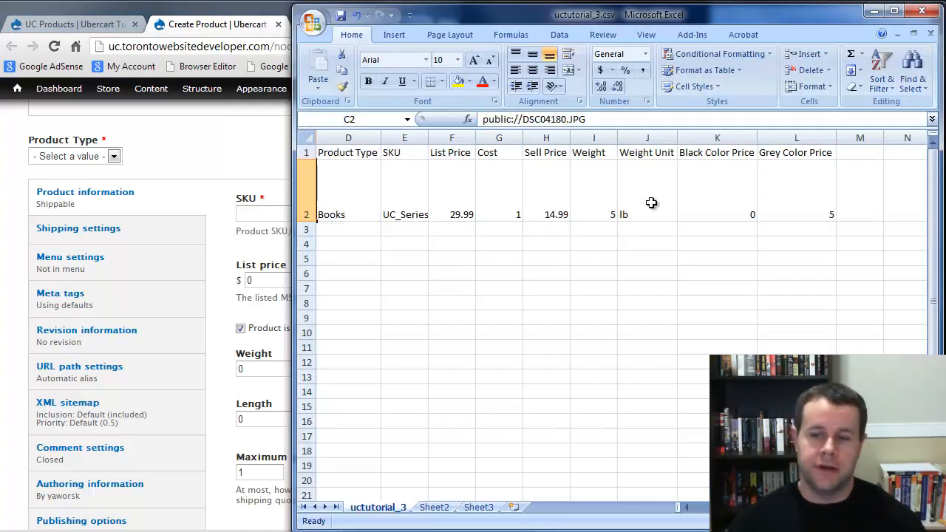
{"action": "left_click", "coordinate": [264, 252]}
{"action": "left_click", "coordinate": [372, 369]}
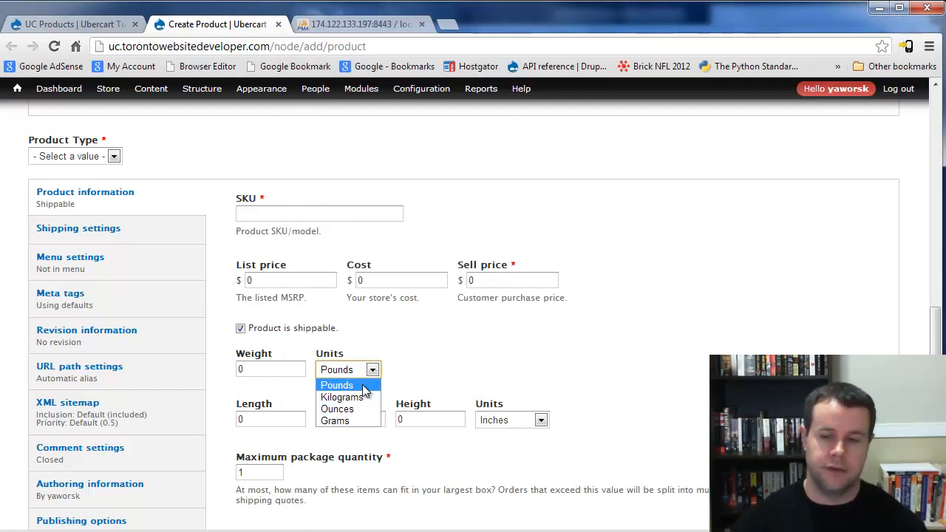
Open the uc_products table in phpMyAdmin and compare its weight_units column with the Weight Unit value in the Excel file
{"action": "left_click", "coordinate": [372, 29]}
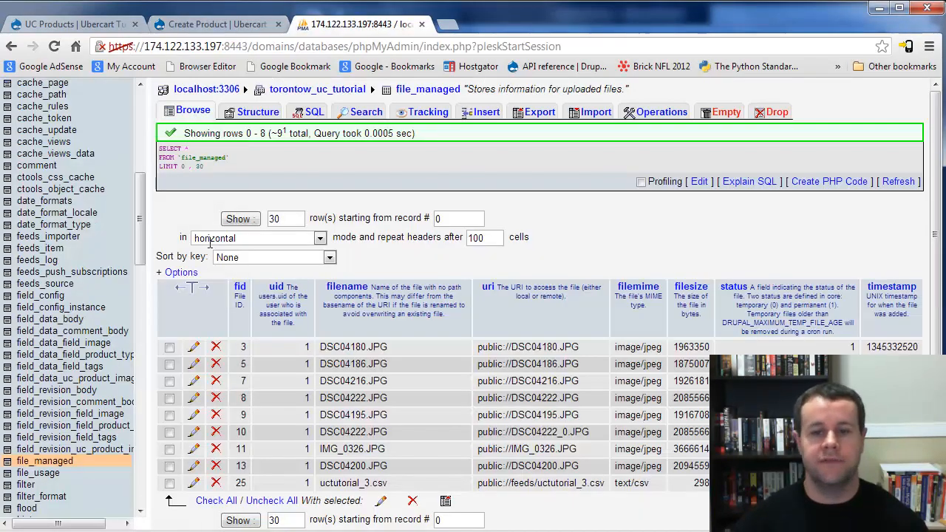
{"action": "scroll", "coordinate": [62, 222], "scroll_direction": "down", "scroll_amount": 15}
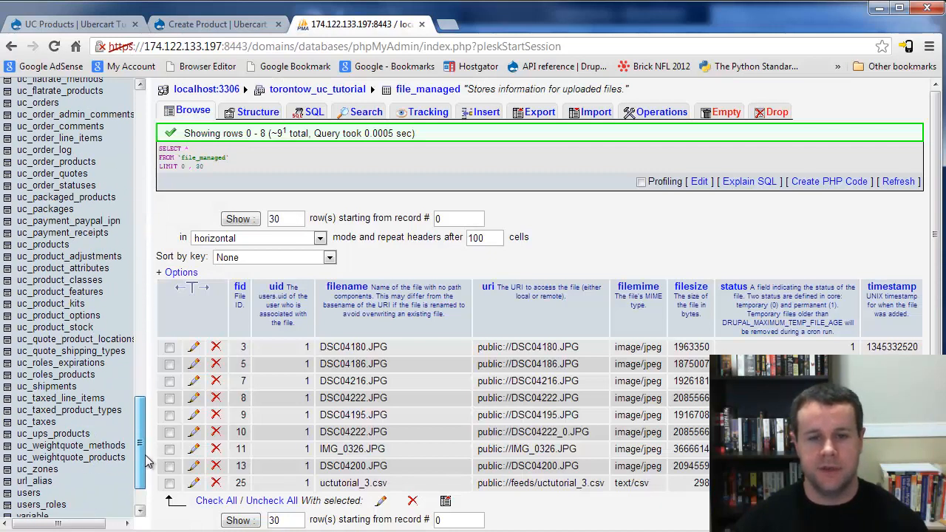
{"action": "left_click", "coordinate": [52, 282]}
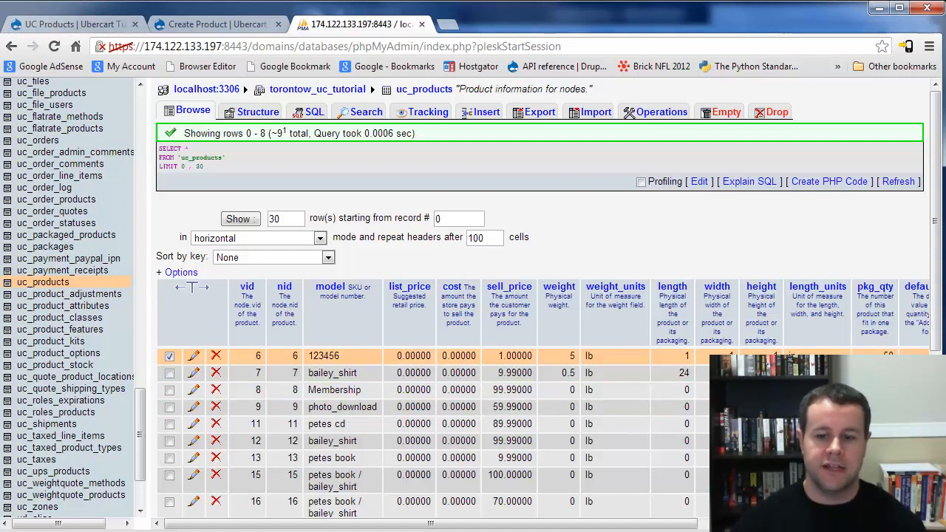
{"action": "key", "text": "alt+Tab"}
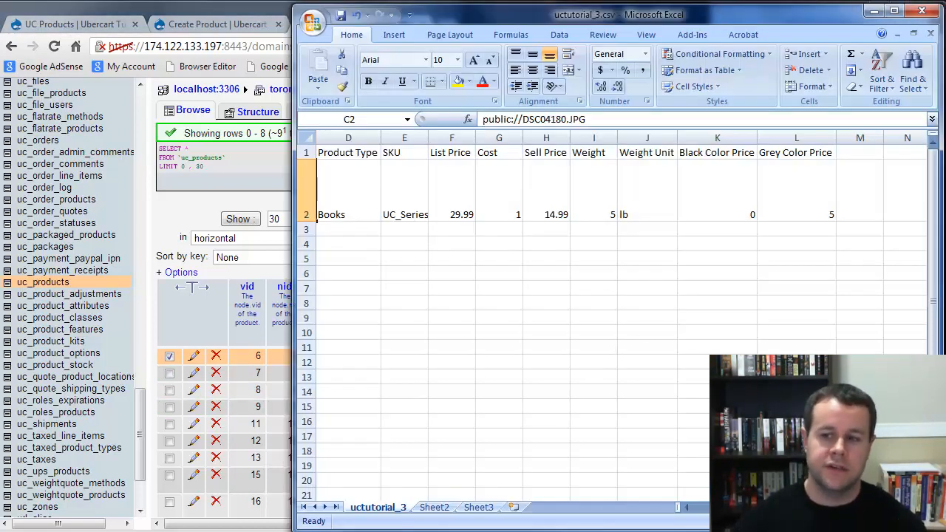
{"action": "left_click_drag", "start_coordinate": [799, 508], "coordinate": [739, 508]}
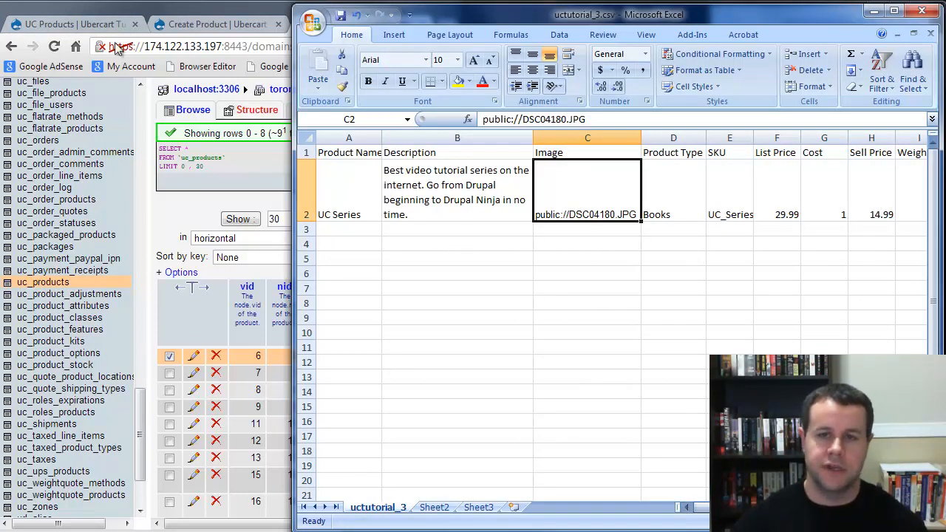
Save the product sheet to the Desktop as uctutorial_4.csv in CSV (Comma delimited) format, keeping that format, and minimize Excel
{"action": "left_click", "coordinate": [312, 22]}
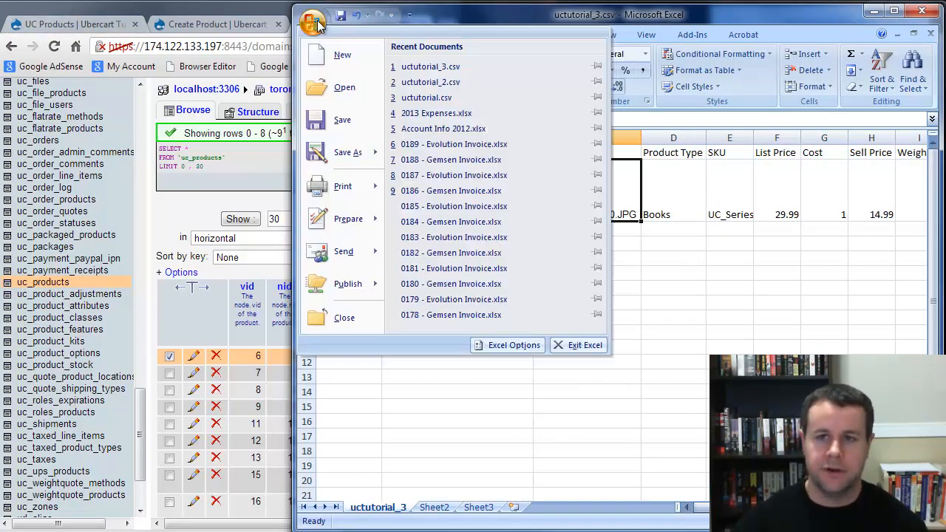
{"action": "mouse_move", "coordinate": [362, 155]}
{"action": "left_click", "coordinate": [403, 76]}
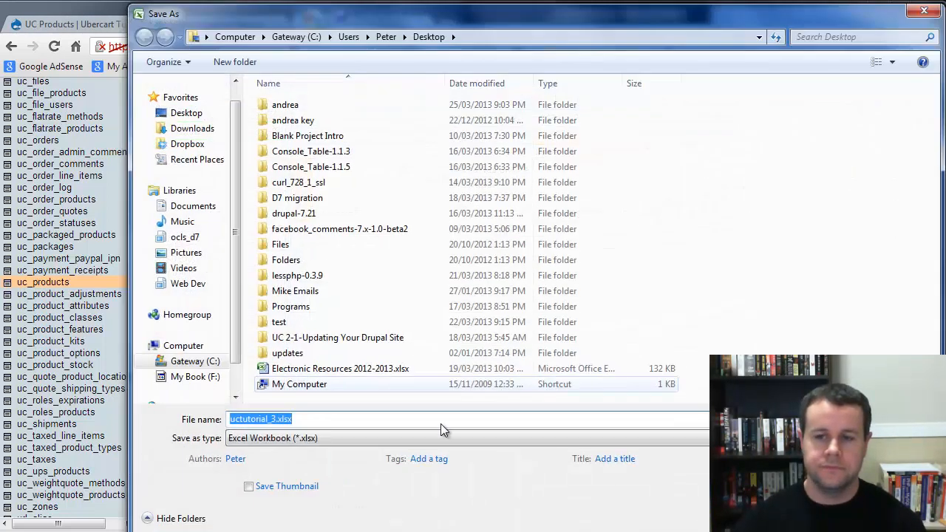
{"action": "left_click", "coordinate": [348, 439]}
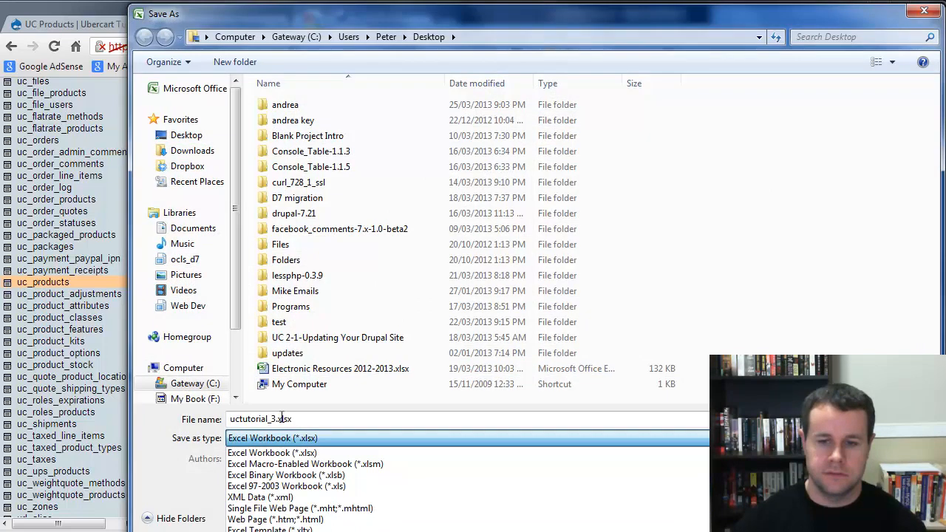
{"action": "left_click", "coordinate": [276, 531]}
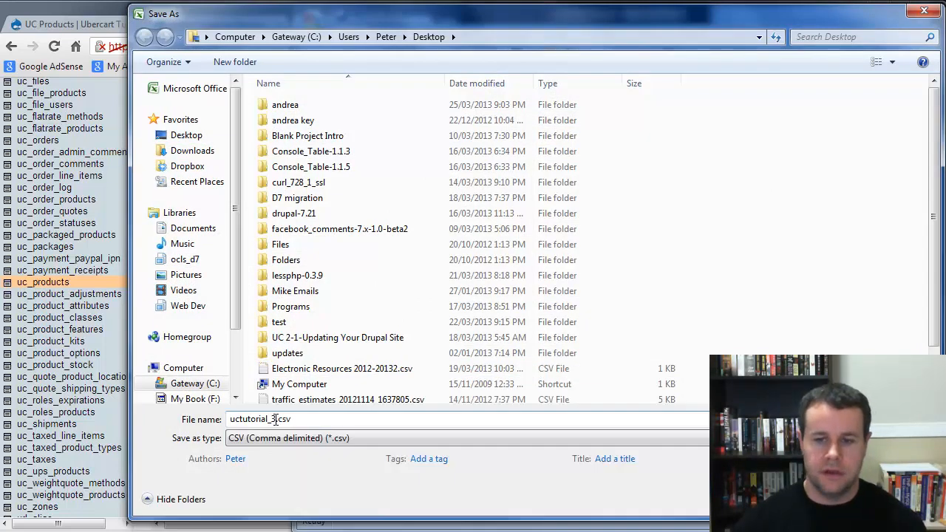
{"action": "left_click", "coordinate": [276, 420]}
{"action": "key", "text": "BackSpace"}
{"action": "type", "text": "4"}
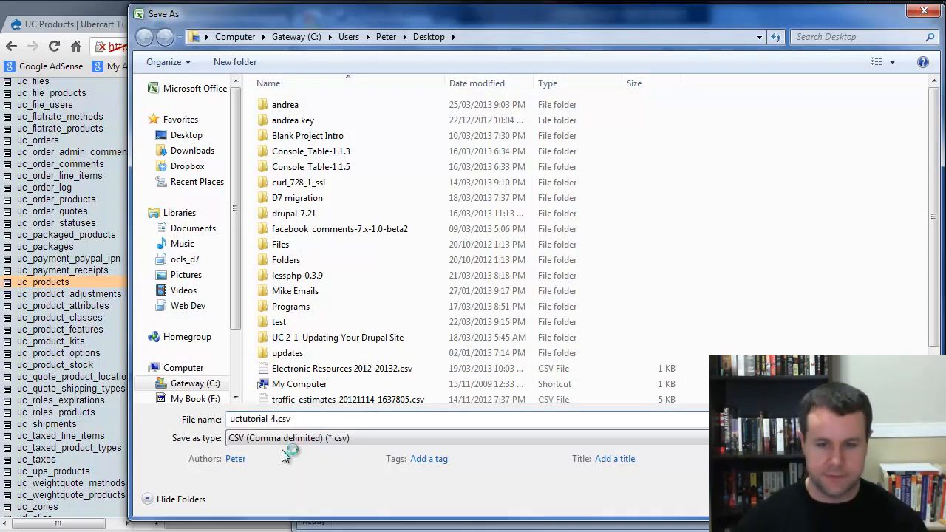
{"action": "key", "text": "Return"}
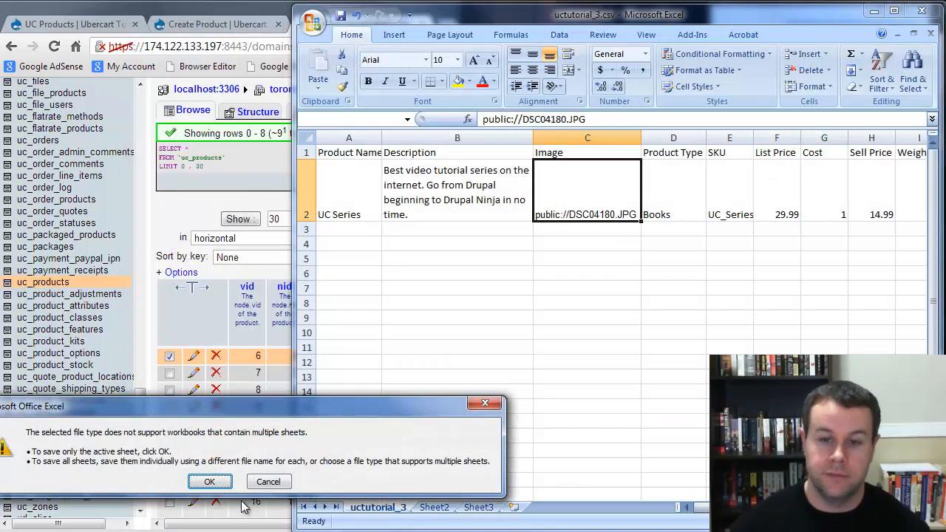
{"action": "left_click", "coordinate": [212, 484]}
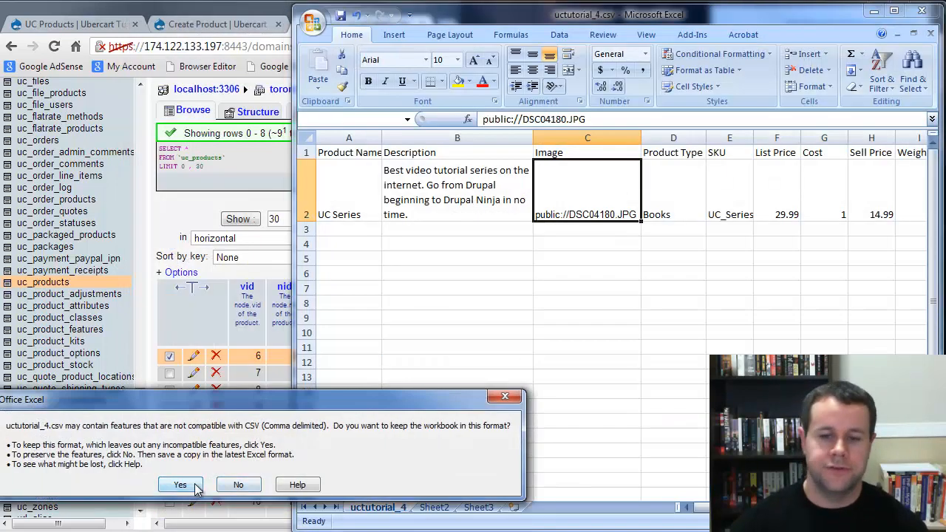
{"action": "left_click", "coordinate": [196, 486]}
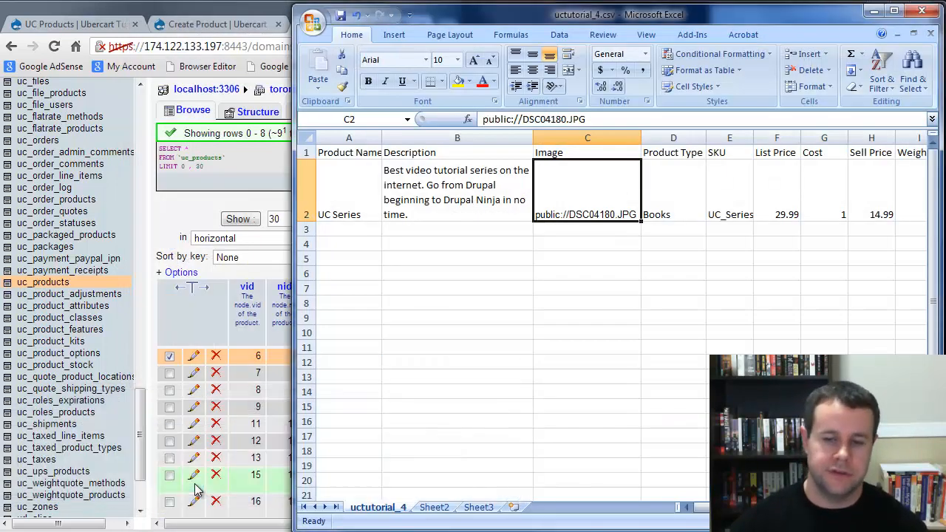
{"action": "left_click", "coordinate": [874, 11]}
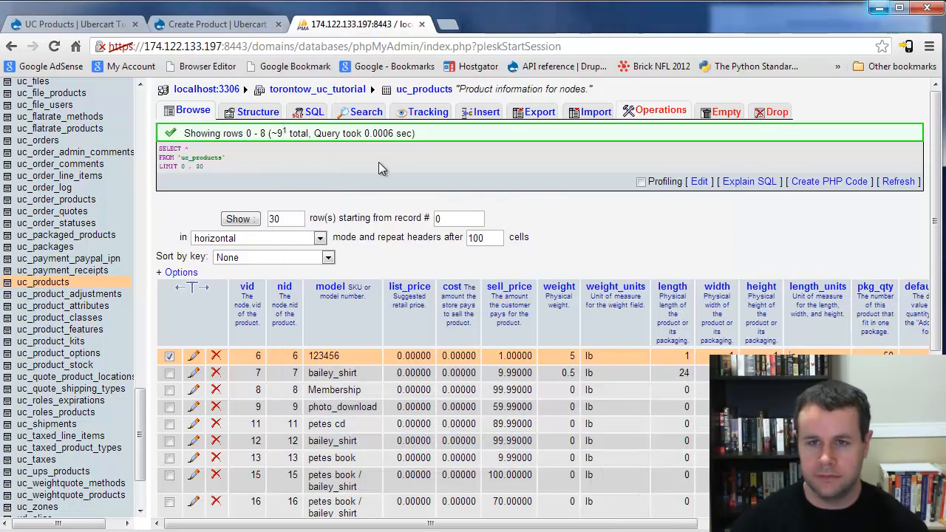
Review the source-to-target mapping of the UC Products importer's Node processor in the browser
{"action": "left_click", "coordinate": [110, 23]}
{"action": "scroll", "coordinate": [259, 458], "scroll_direction": "down", "scroll_amount": 1}
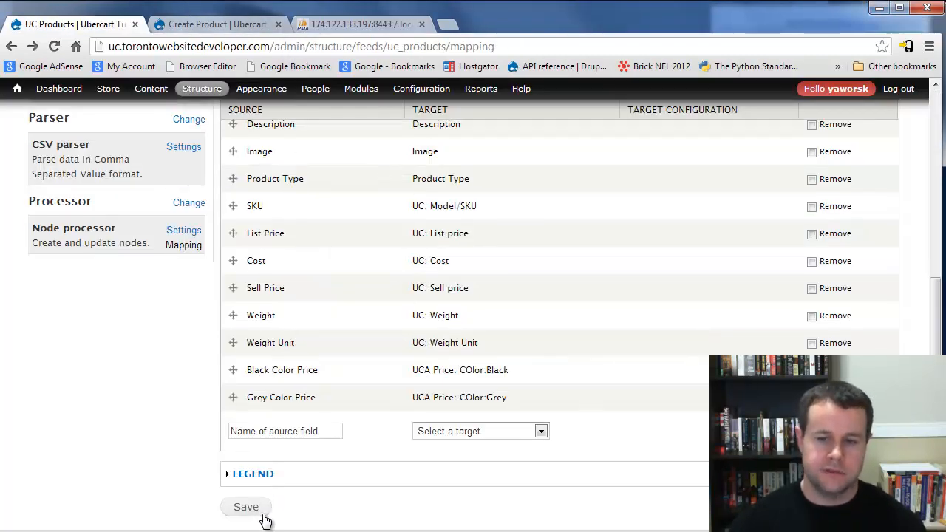
{"action": "scroll", "coordinate": [344, 434], "scroll_direction": "up", "scroll_amount": 5}
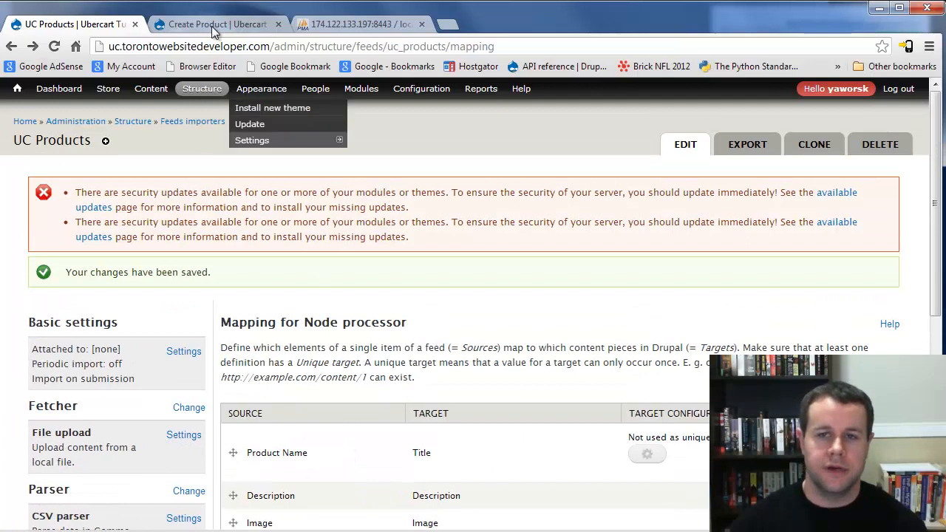
Go to the site's import page and open the UC Products importer
{"action": "left_click_drag", "start_coordinate": [275, 46], "coordinate": [653, 68]}
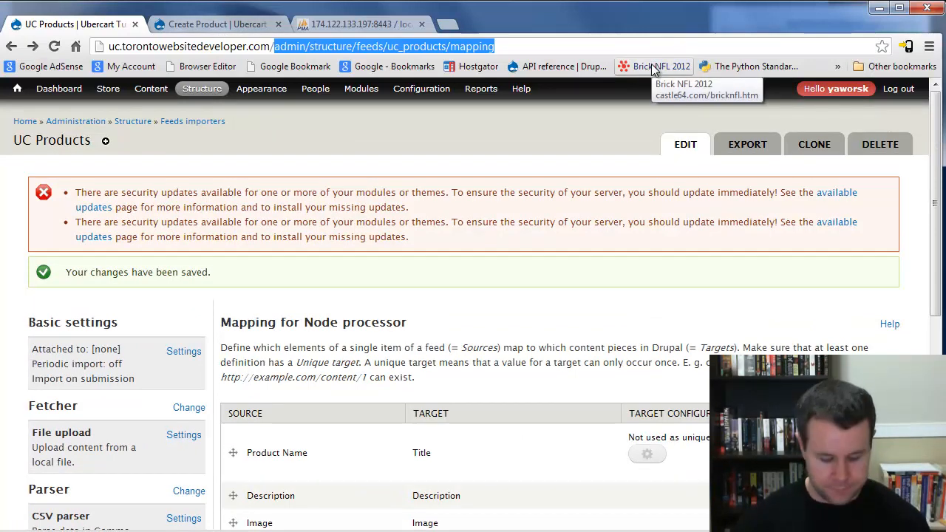
{"action": "type", "text": "import"}
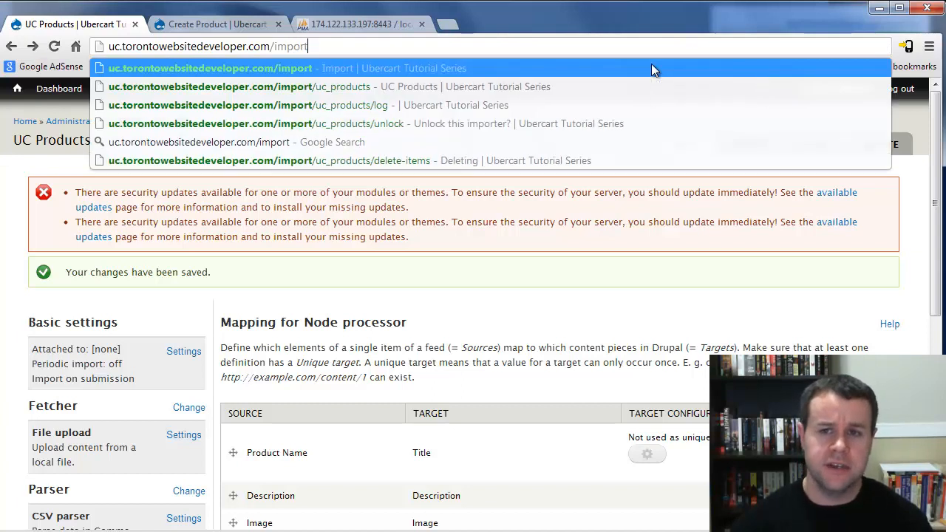
{"action": "key", "text": "Return"}
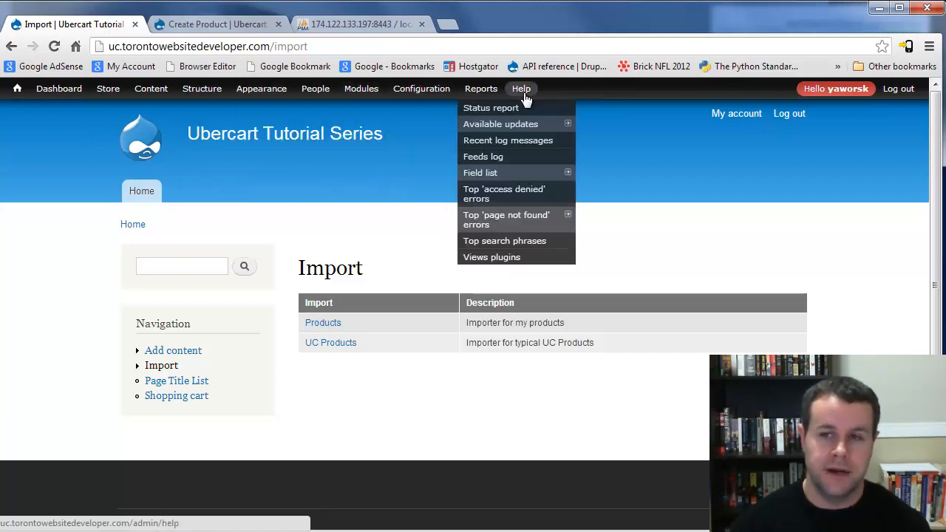
{"action": "mouse_move", "coordinate": [501, 94]}
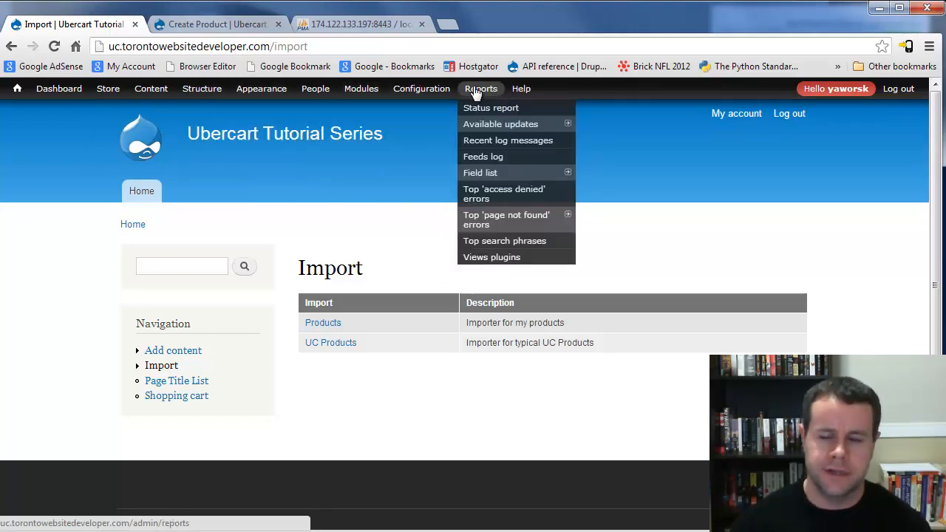
{"action": "double_click", "coordinate": [161, 326]}
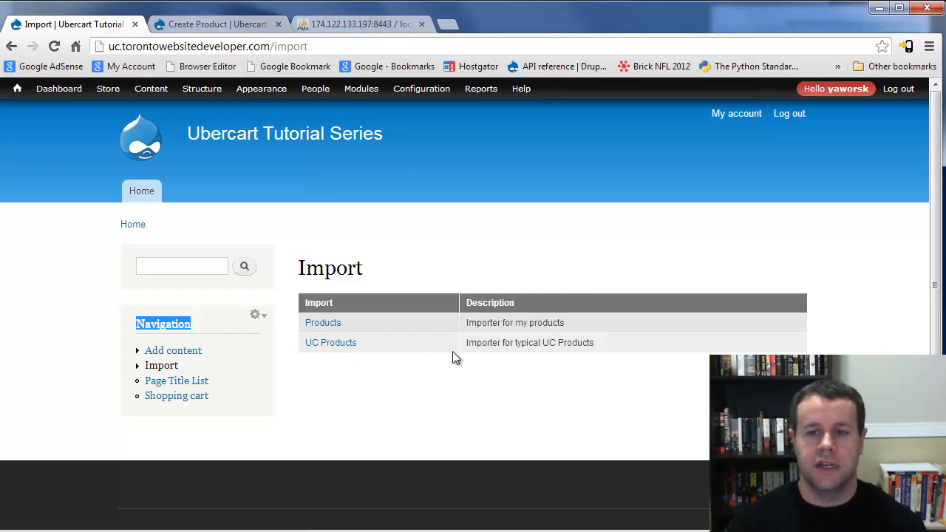
{"action": "left_click", "coordinate": [353, 344]}
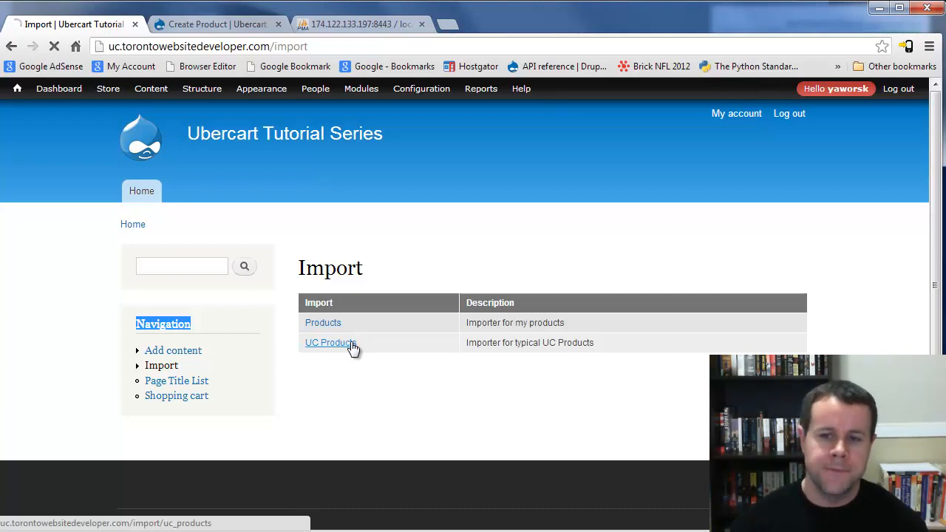
Choose uctutorial_4.csv from the Desktop as the UC Products import file and run the import
{"action": "scroll", "coordinate": [476, 399], "scroll_direction": "down", "scroll_amount": 5}
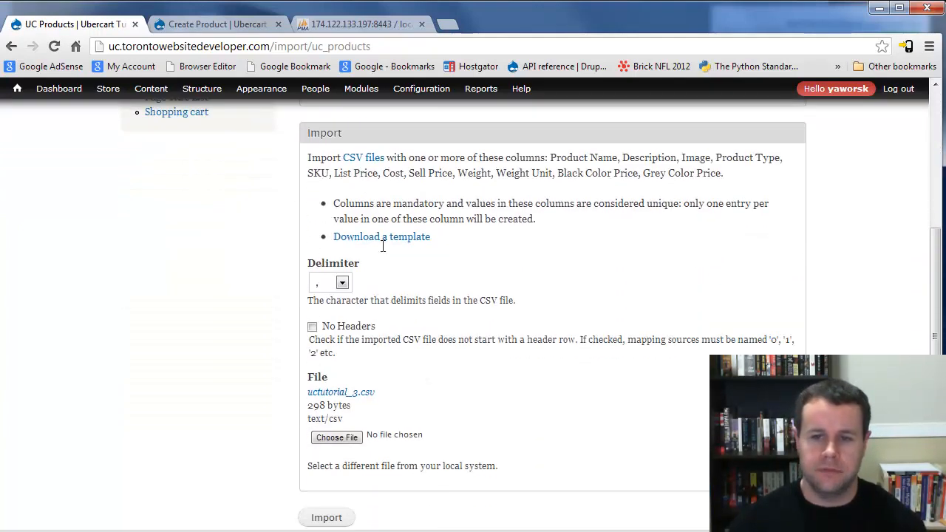
{"action": "scroll", "coordinate": [570, 422], "scroll_direction": "up", "scroll_amount": 3}
{"action": "scroll", "coordinate": [439, 338], "scroll_direction": "down", "scroll_amount": 3}
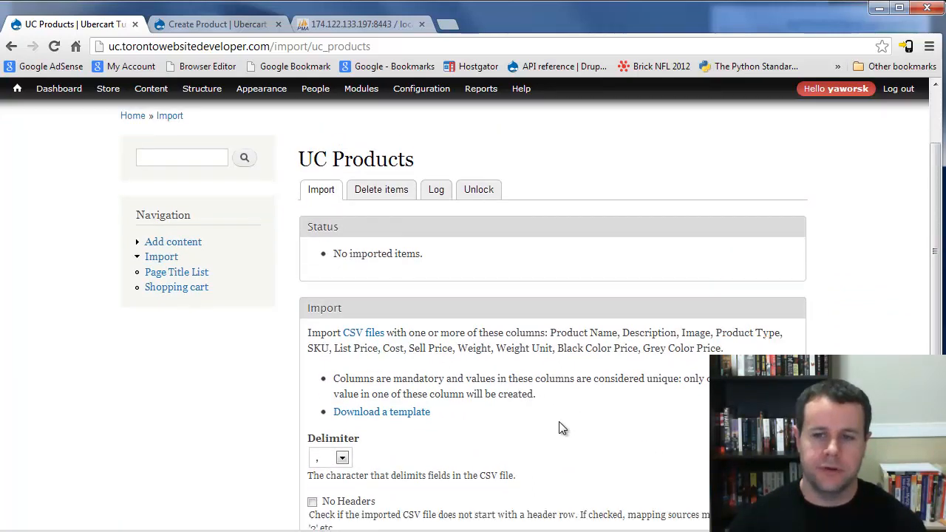
{"action": "left_click", "coordinate": [348, 413]}
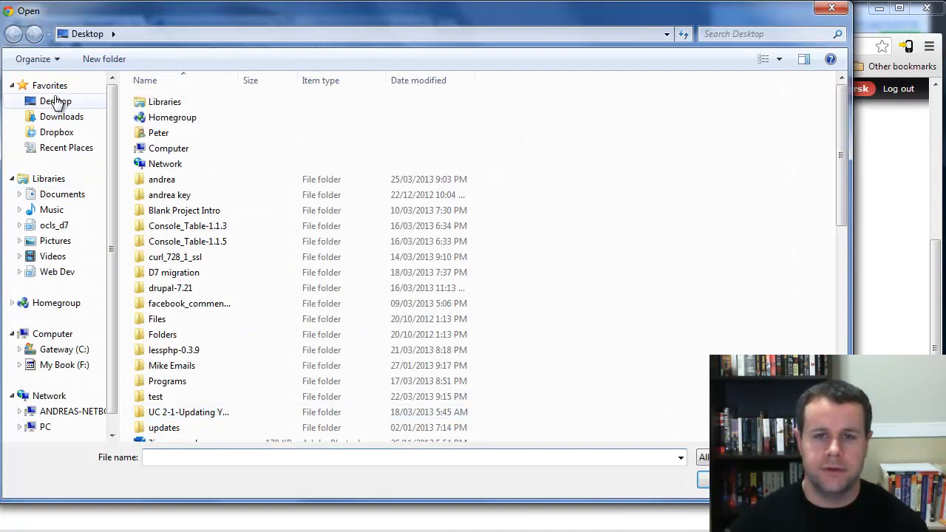
{"action": "left_click", "coordinate": [57, 101]}
{"action": "scroll", "coordinate": [721, 346], "scroll_direction": "down", "scroll_amount": 10}
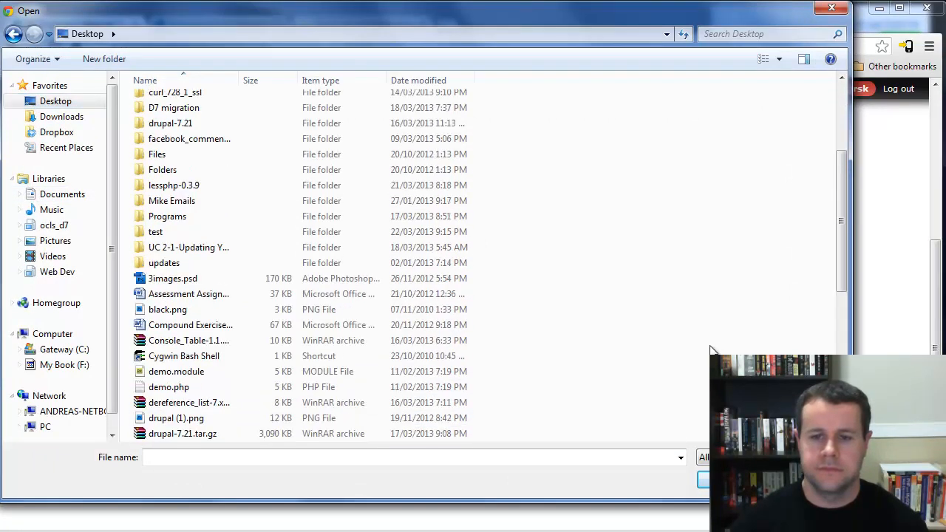
{"action": "double_click", "coordinate": [194, 402]}
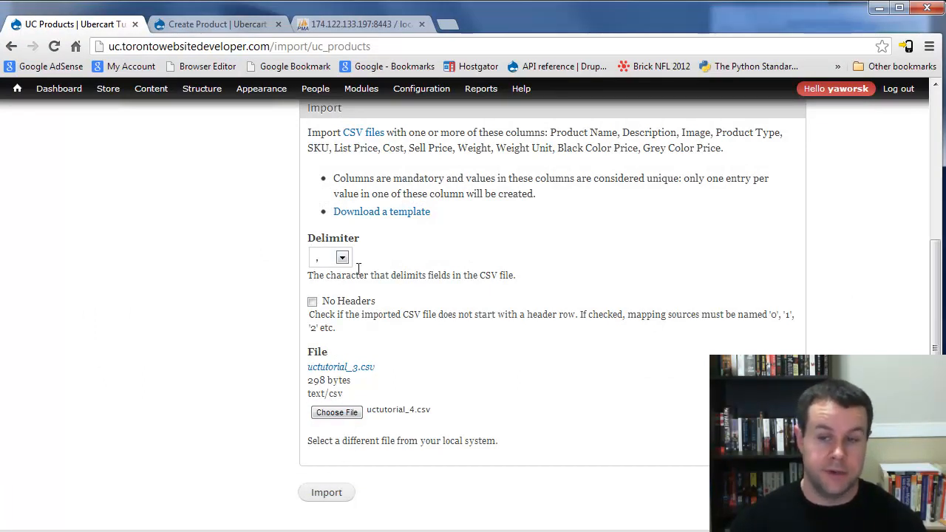
{"action": "left_click", "coordinate": [327, 498]}
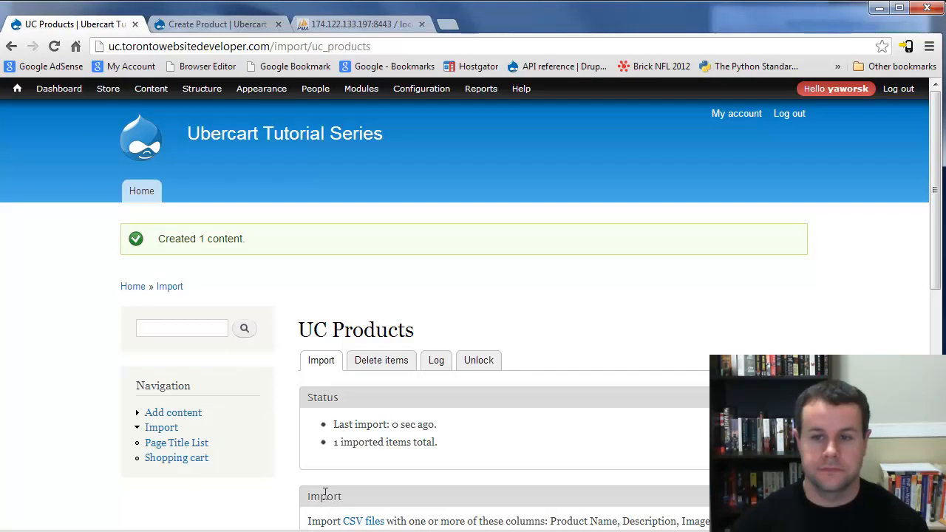
Check the import result and the Status section of the UC Products importer
{"action": "scroll", "coordinate": [533, 416], "scroll_direction": "down", "scroll_amount": 1}
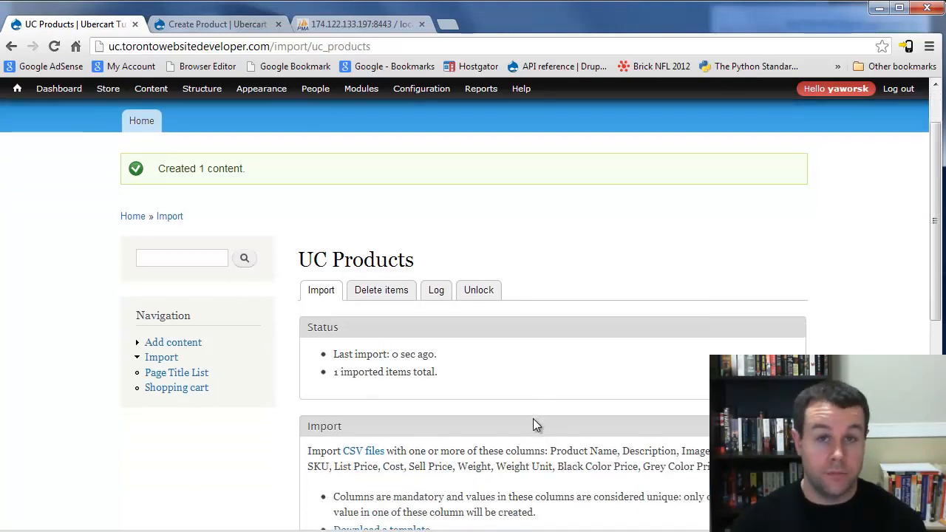
{"action": "left_click_drag", "start_coordinate": [458, 375], "coordinate": [332, 373]}
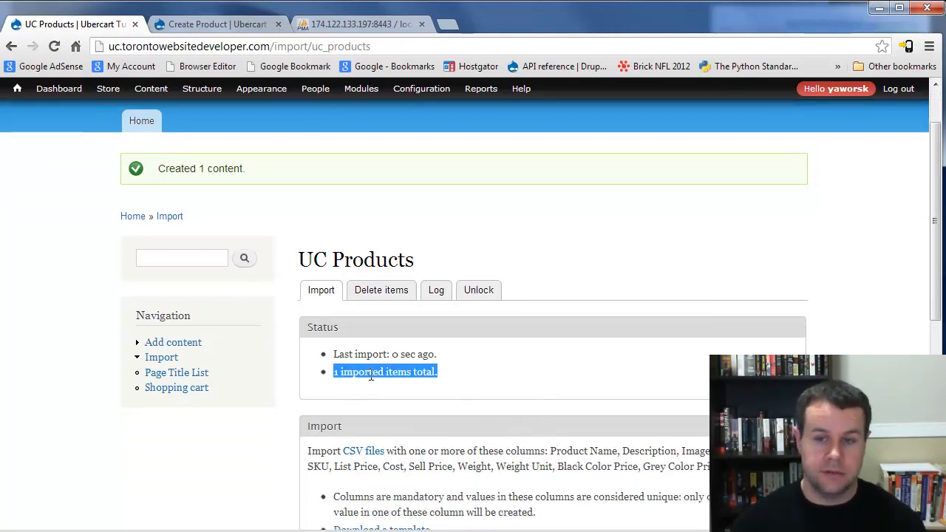
{"action": "left_click", "coordinate": [446, 374]}
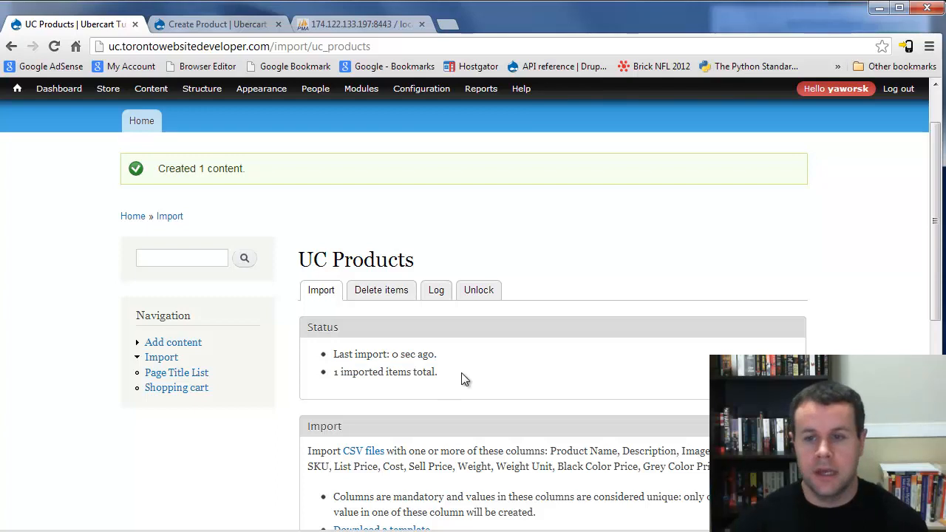
{"action": "scroll", "coordinate": [462, 376], "scroll_direction": "up", "scroll_amount": 1}
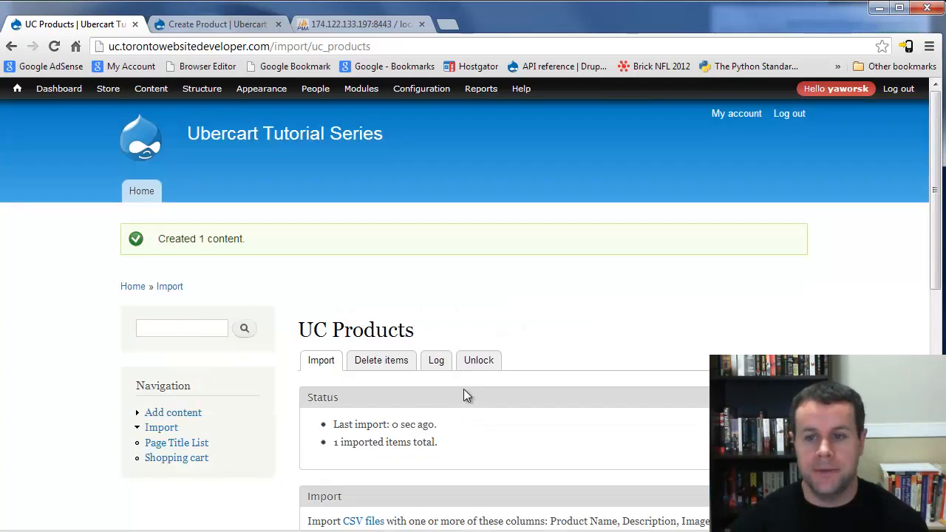
Open the imported UC Series product page from the content list and examine its SKU, description, price and image
{"action": "left_click", "coordinate": [151, 94]}
{"action": "left_click", "coordinate": [97, 461]}
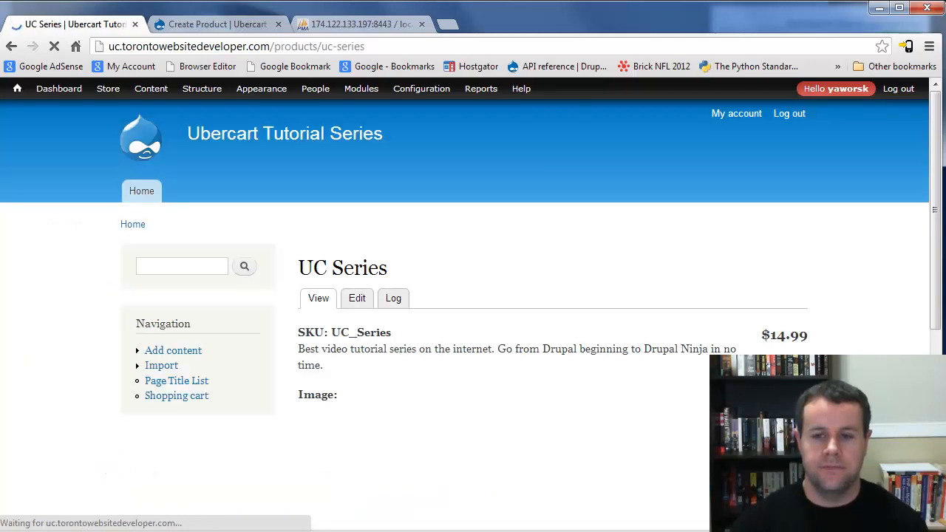
{"action": "scroll", "coordinate": [523, 315], "scroll_direction": "down", "scroll_amount": 1}
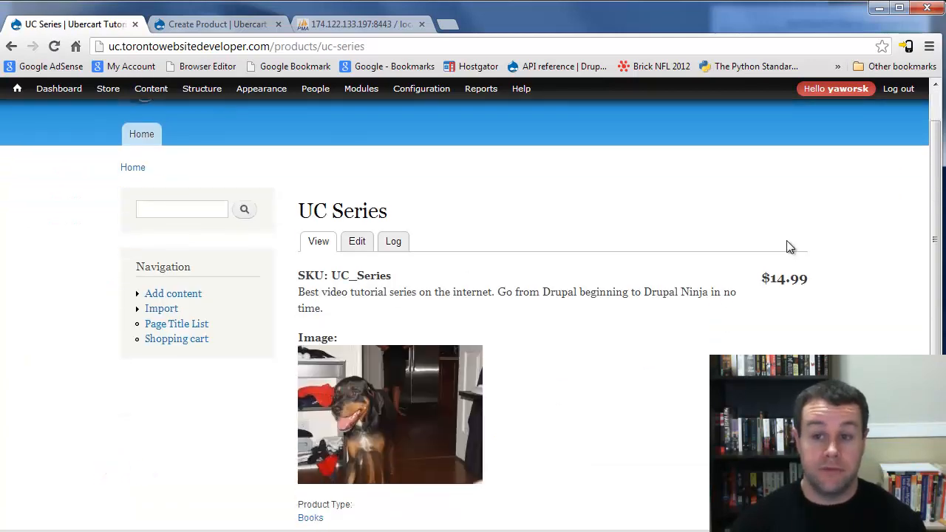
{"action": "left_click_drag", "start_coordinate": [323, 292], "coordinate": [488, 292]}
{"action": "left_click", "coordinate": [465, 294]}
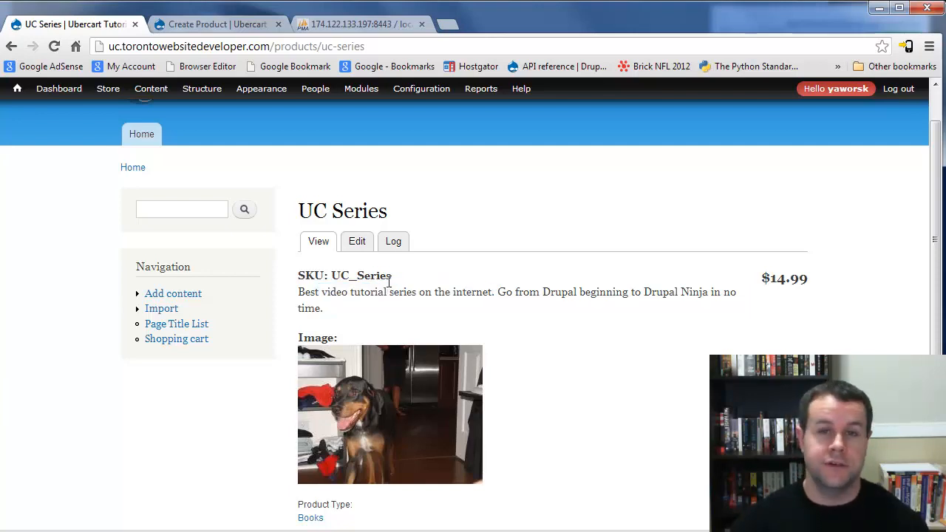
Examine the UC Series product's price, weight and Color options with their price adjustments, and review the whole product page
{"action": "left_click_drag", "start_coordinate": [761, 278], "coordinate": [807, 278]}
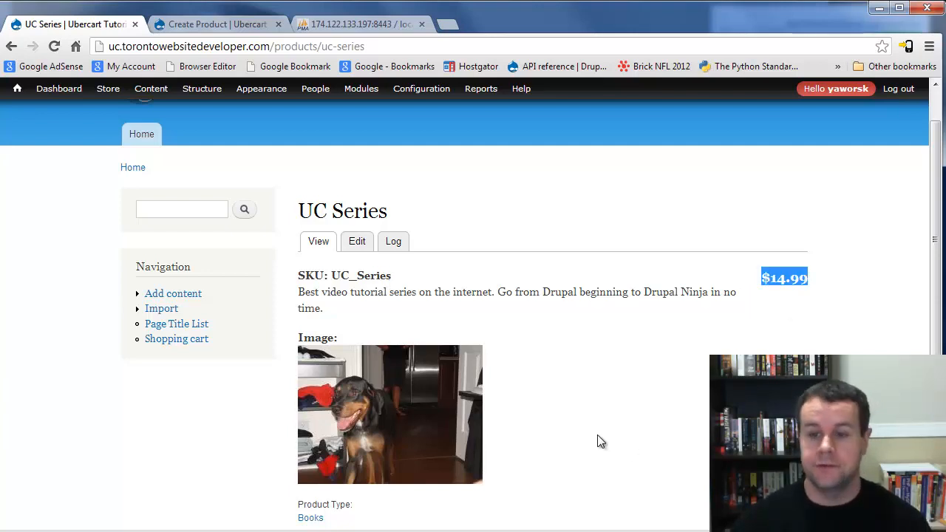
{"action": "scroll", "coordinate": [599, 438], "scroll_direction": "down", "scroll_amount": 3}
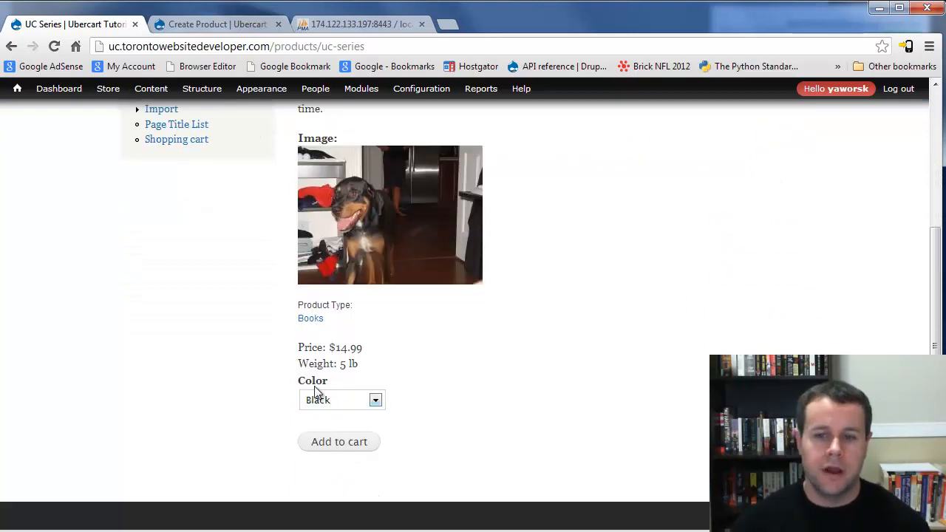
{"action": "left_click", "coordinate": [361, 400]}
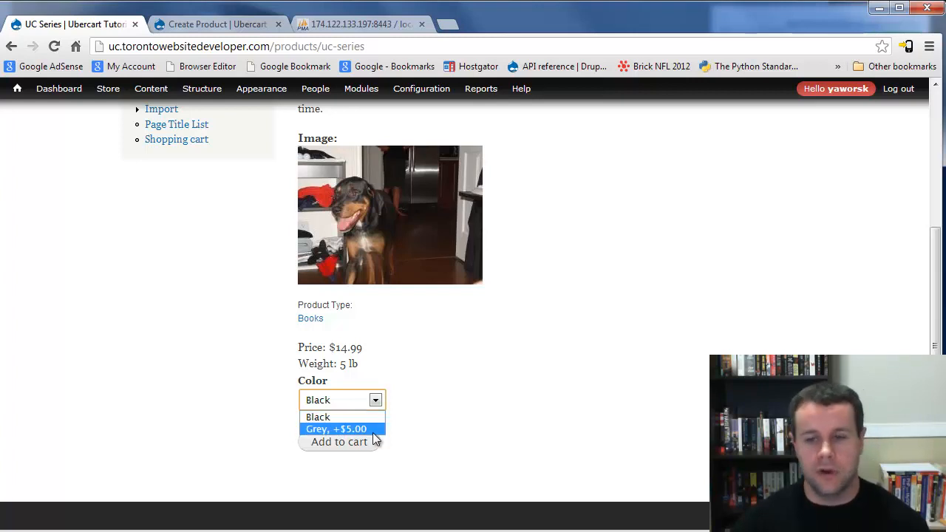
{"action": "left_click", "coordinate": [388, 422]}
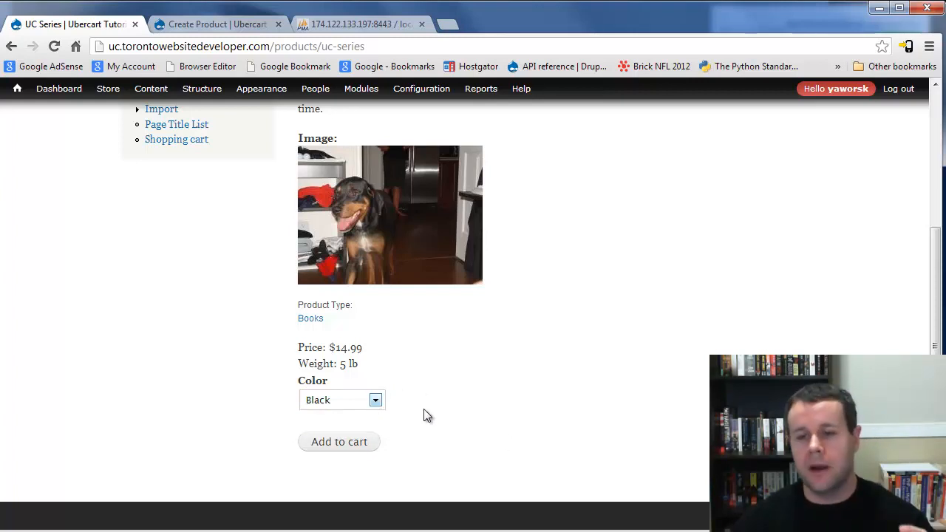
{"action": "scroll", "coordinate": [514, 446], "scroll_direction": "up", "scroll_amount": 3}
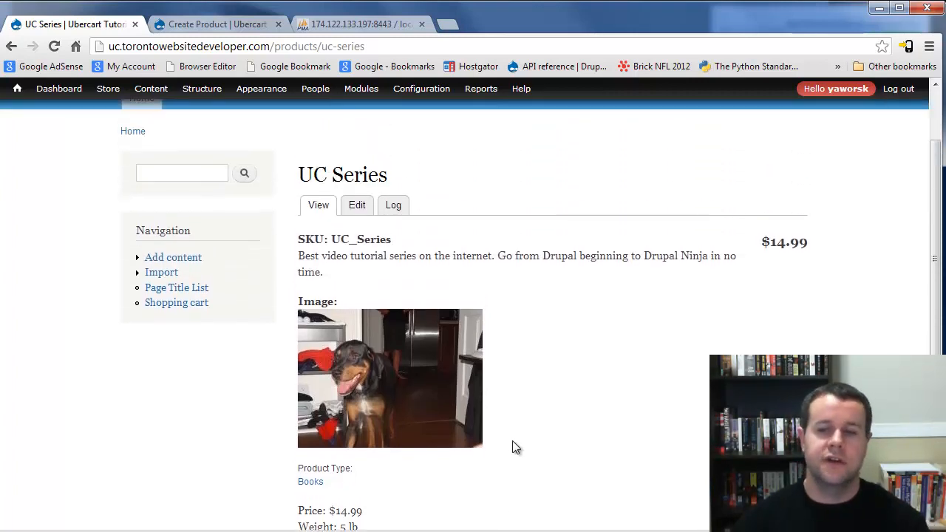
{"action": "scroll", "coordinate": [512, 441], "scroll_direction": "down", "scroll_amount": 2}
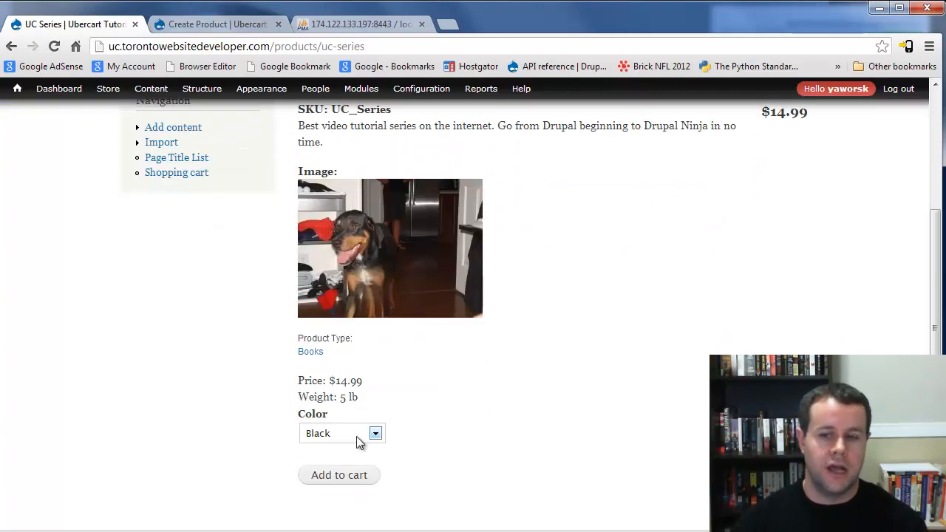
{"action": "scroll", "coordinate": [589, 443], "scroll_direction": "up", "scroll_amount": 3}
{"action": "scroll", "coordinate": [363, 470], "scroll_direction": "down", "scroll_amount": 2}
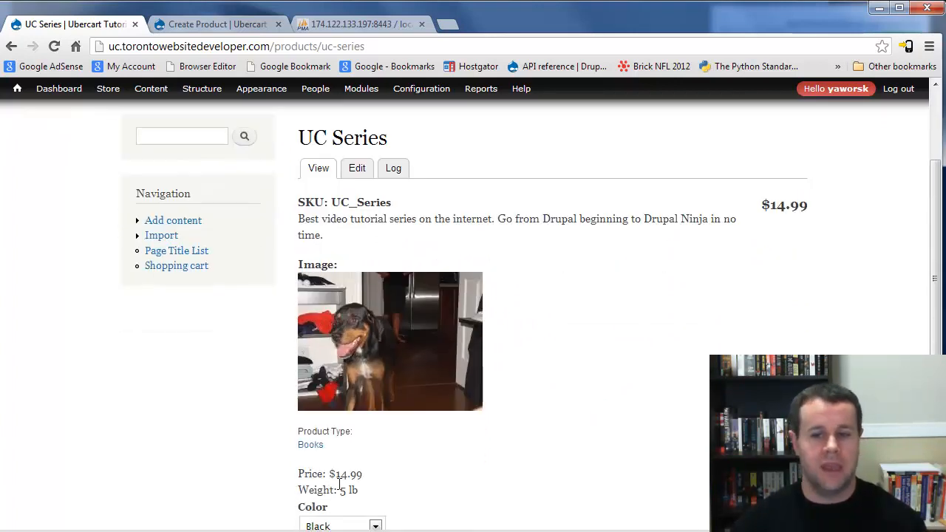
{"action": "scroll", "coordinate": [522, 464], "scroll_direction": "up", "scroll_amount": 2}
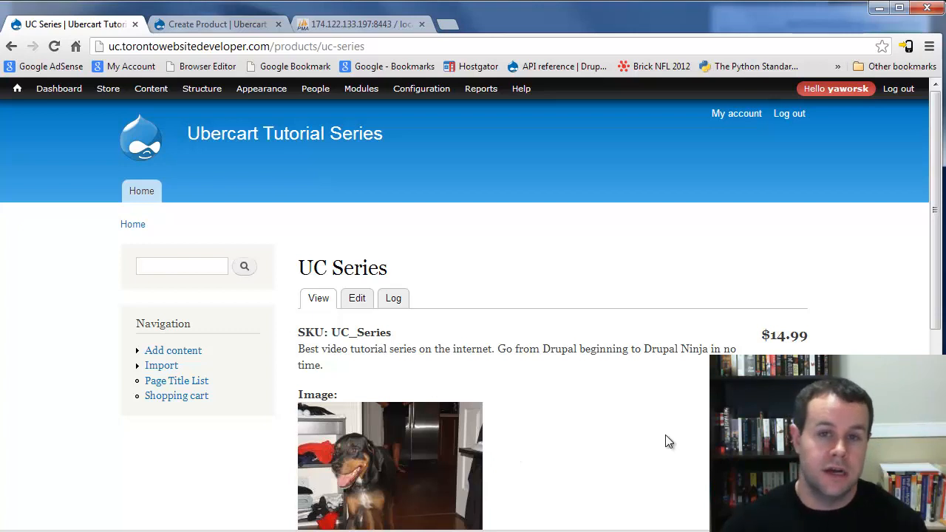
Open the Ubercart Feed Mappers project page at drupal.org/project/uc_feeds in a new browser tab
{"action": "left_click", "coordinate": [452, 25]}
{"action": "type", "text": "drupal.or"}
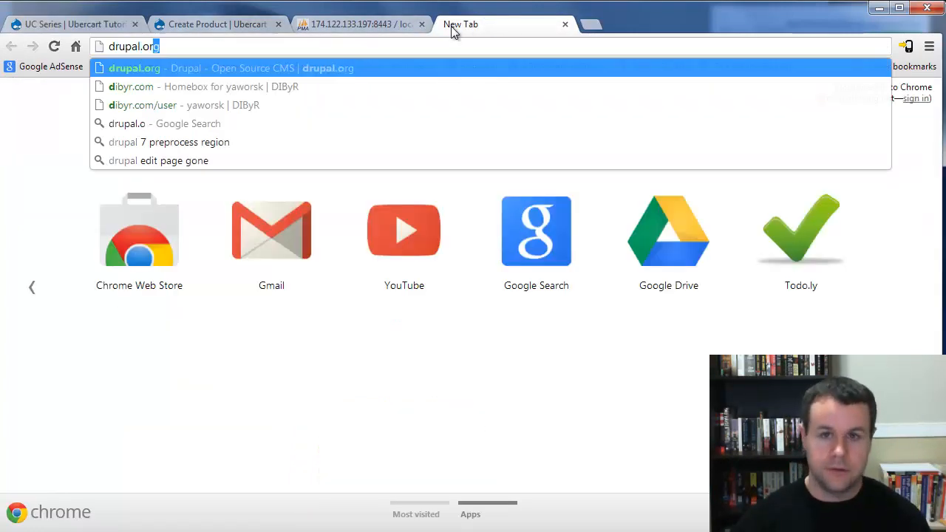
{"action": "type", "text": "g/projec"}
{"action": "key", "text": "Down"}
{"action": "key", "text": "Down"}
{"action": "key", "text": "Down"}
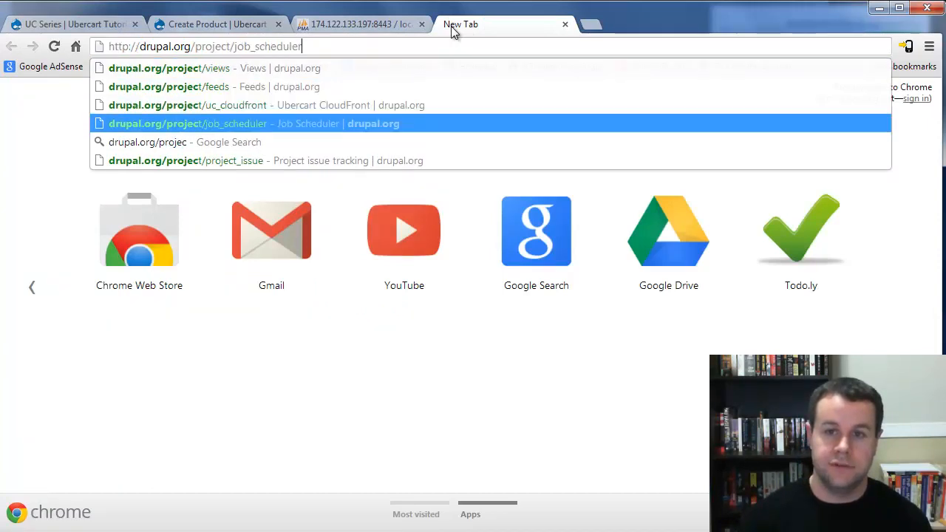
{"action": "key", "text": "Up"}
{"action": "key", "text": "Up"}
{"action": "key", "text": "BackSpace"}
{"action": "key", "text": "BackSpace"}
{"action": "key", "text": "BackSpace"}
{"action": "key", "text": "BackSpace"}
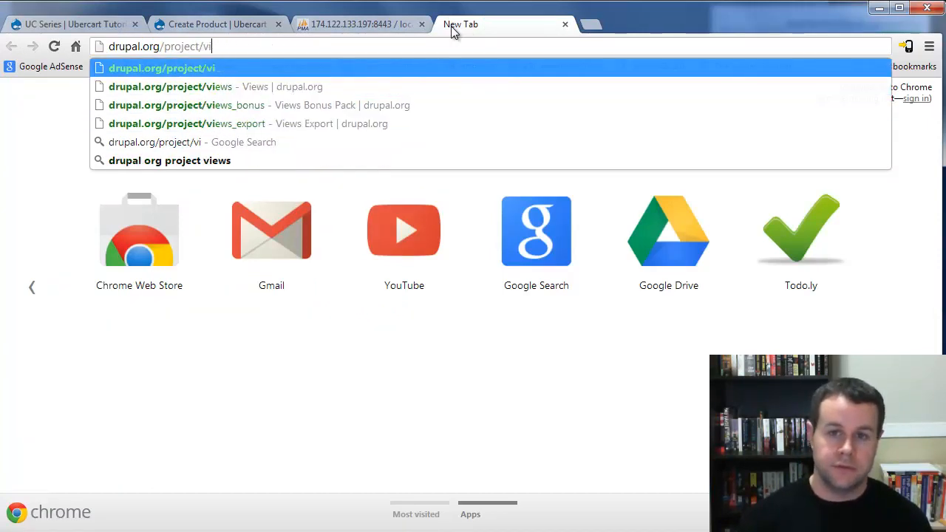
{"action": "key", "text": "BackSpace"}
{"action": "type", "text": "uc_feeds"}
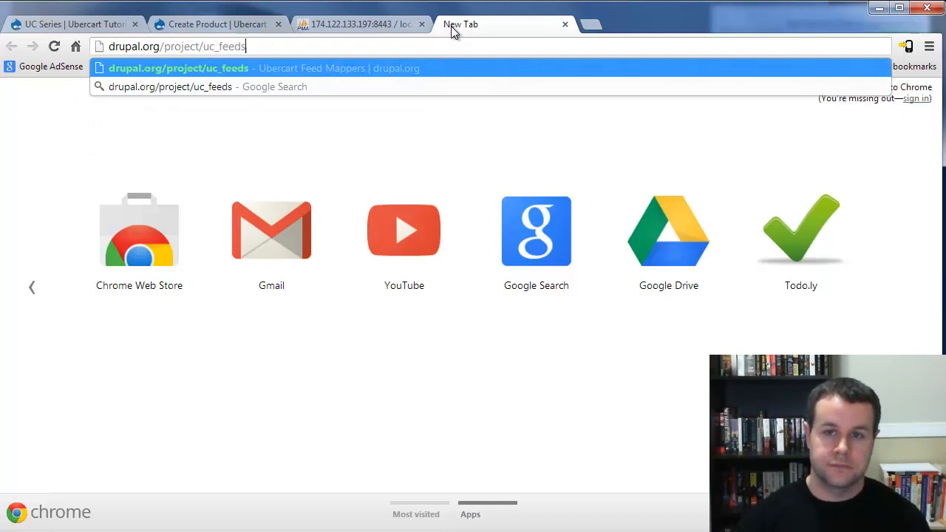
{"action": "key", "text": "Return"}
Read the Ubercart Feed Mappers description and release list, and return to the UC Series product page
{"action": "scroll", "coordinate": [540, 343], "scroll_direction": "down", "scroll_amount": 2}
{"action": "scroll", "coordinate": [539, 342], "scroll_direction": "down", "scroll_amount": 2}
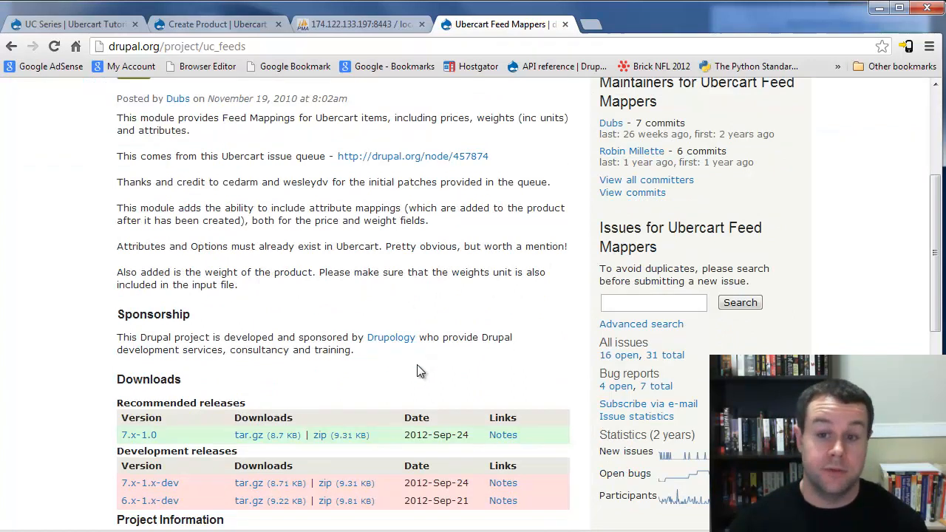
{"action": "scroll", "coordinate": [416, 369], "scroll_direction": "up", "scroll_amount": 3}
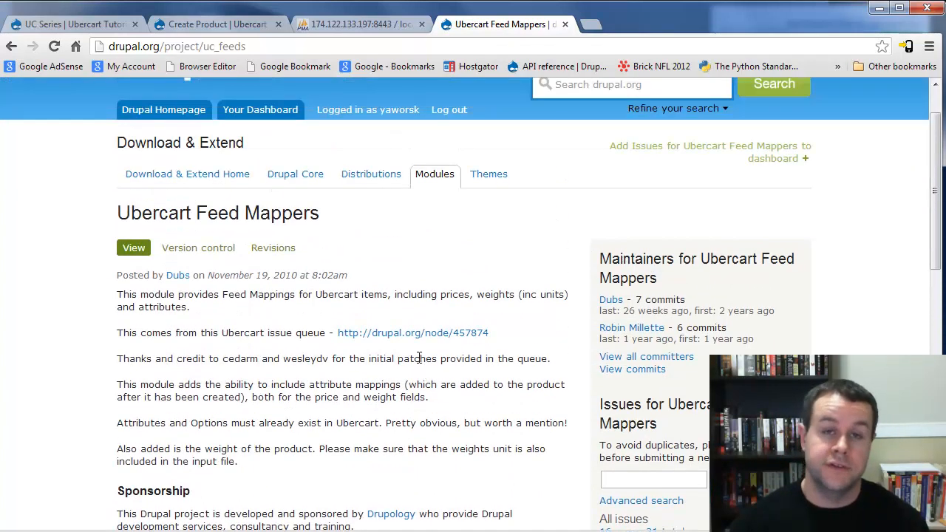
{"action": "left_click", "coordinate": [102, 23]}
{"action": "mouse_move", "coordinate": [302, 151]}
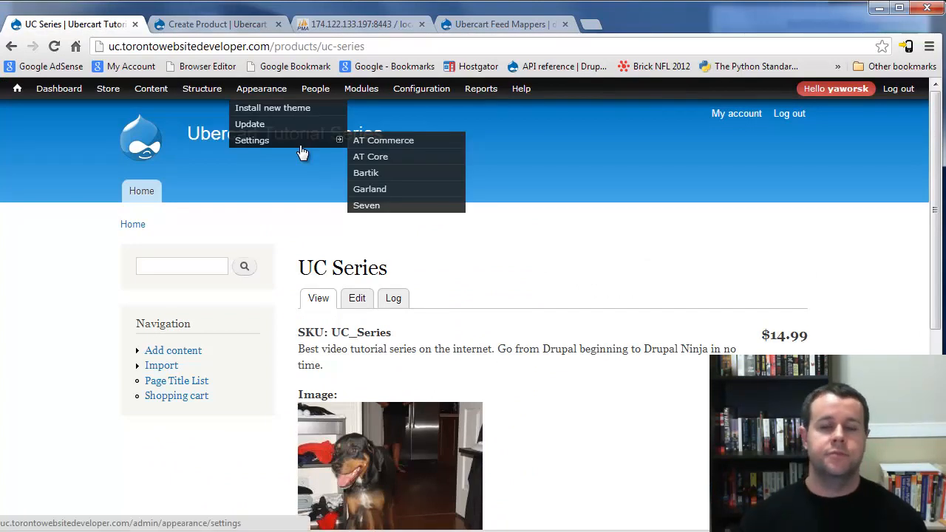